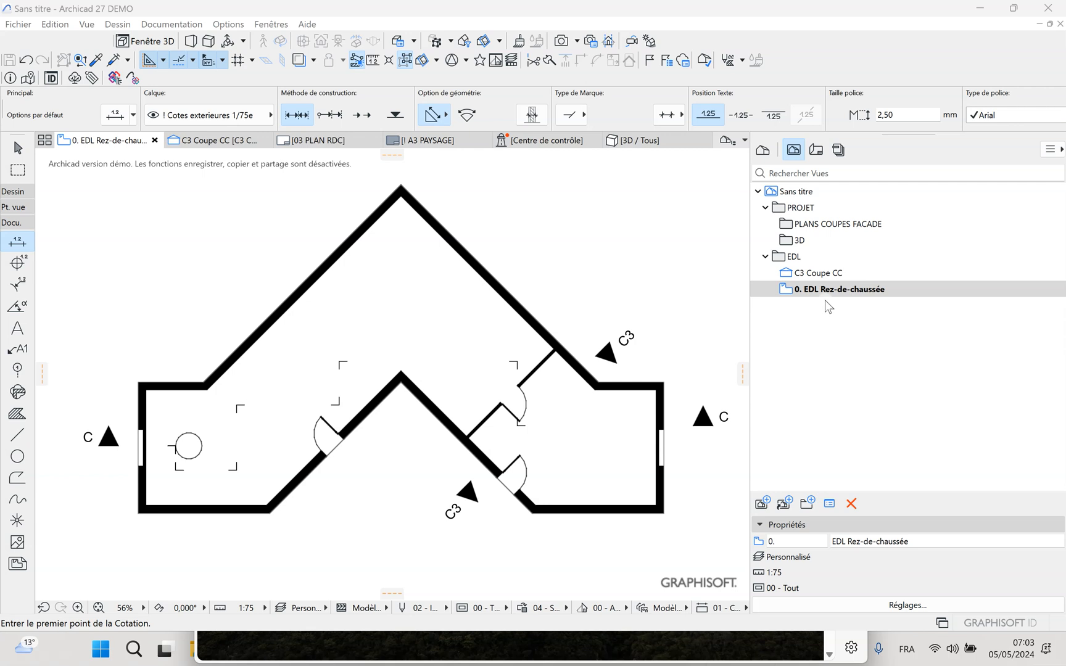
Start saving the current ground-floor plan as a new view and set its custom scale to 1:25
{"action": "left_click", "coordinate": [824, 293]}
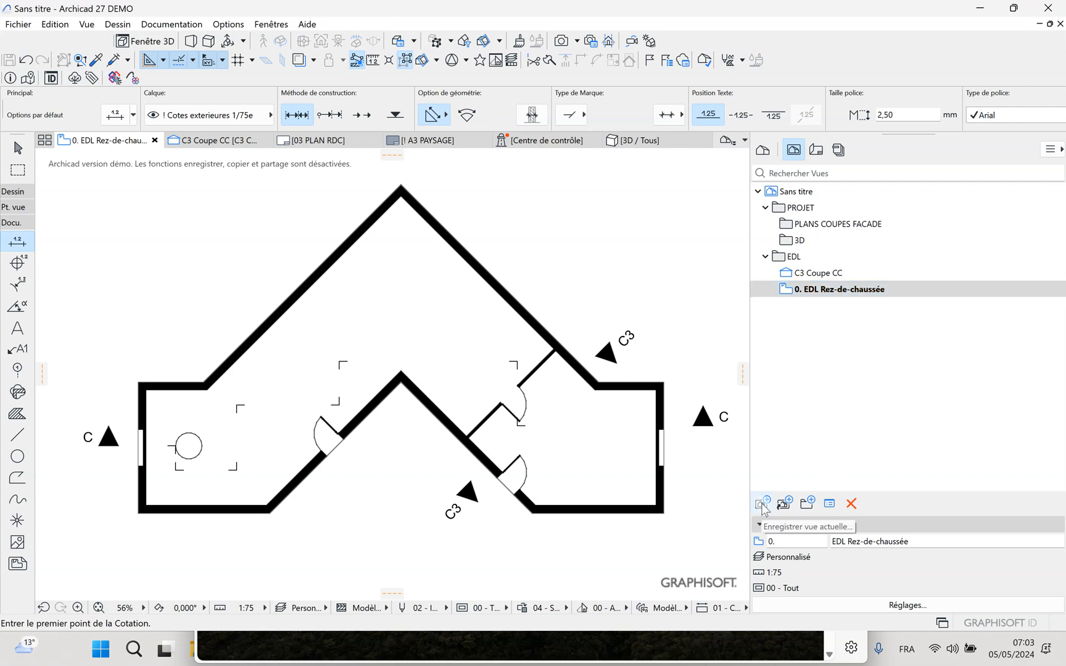
{"action": "left_click", "coordinate": [763, 504]}
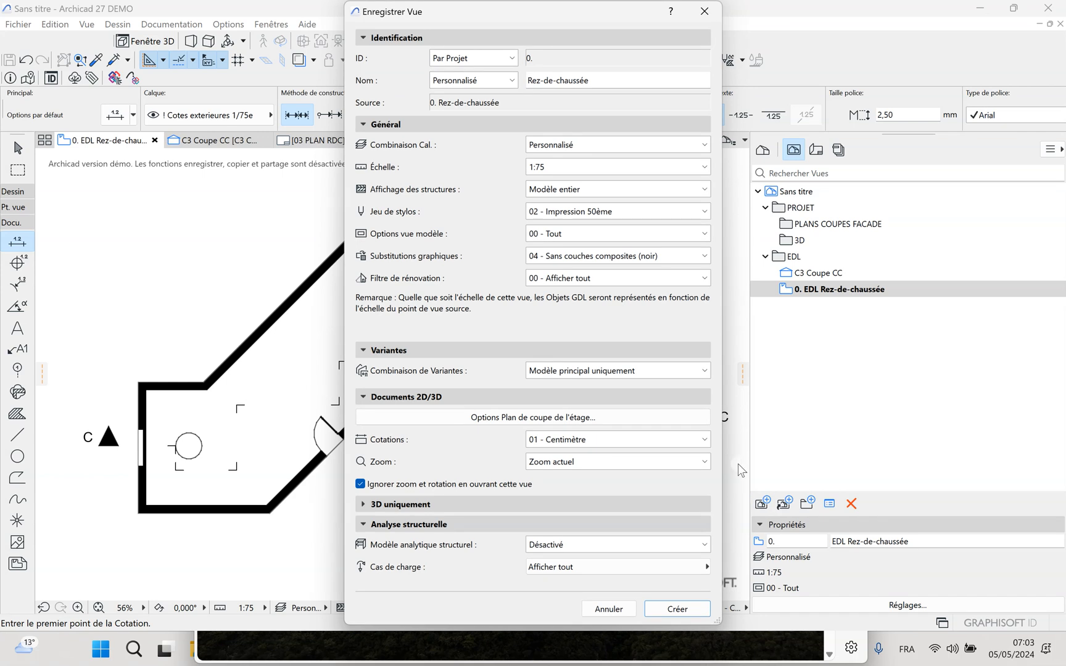
{"action": "left_click", "coordinate": [571, 169]}
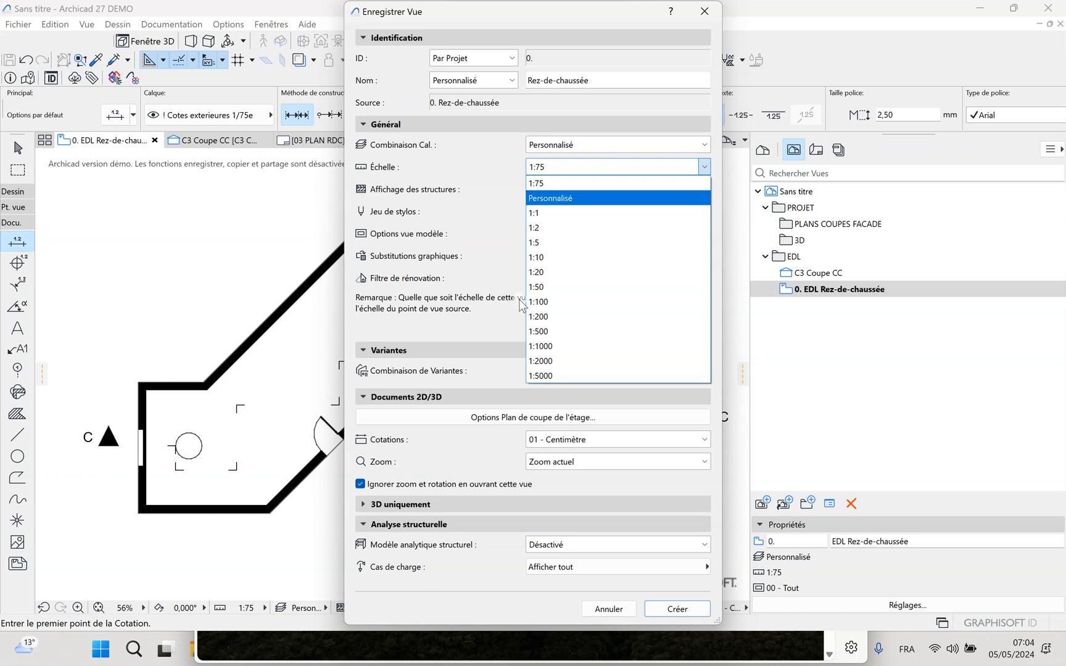
{"action": "left_click", "coordinate": [557, 198]}
{"action": "left_click", "coordinate": [556, 233]}
{"action": "double_click", "coordinate": [555, 234]}
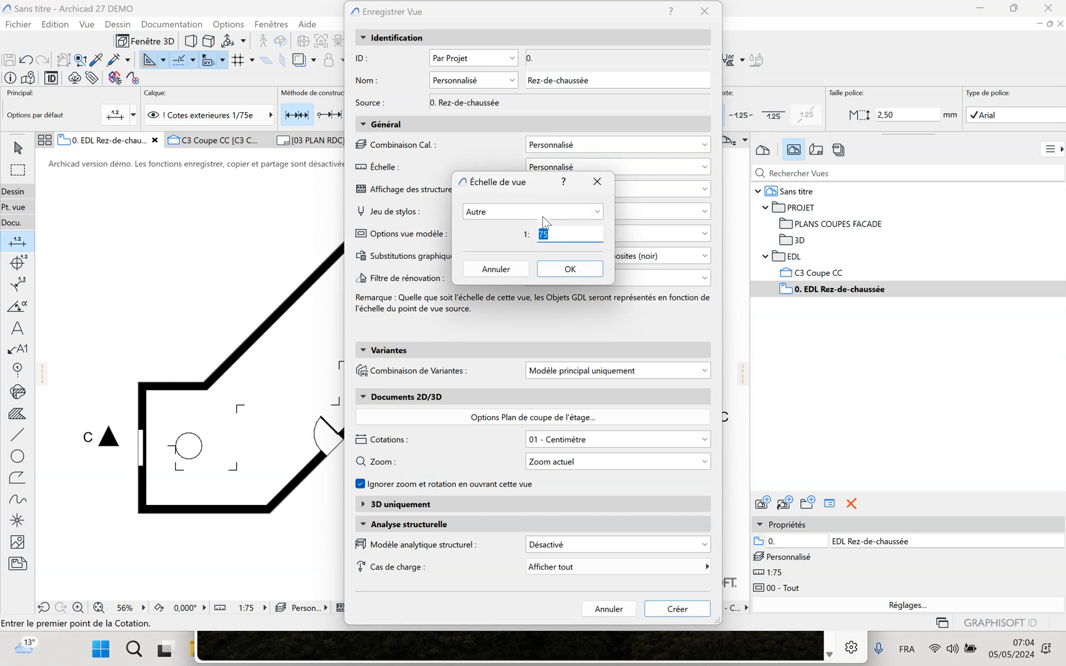
{"action": "type", "text": "25"}
{"action": "left_click", "coordinate": [570, 270]}
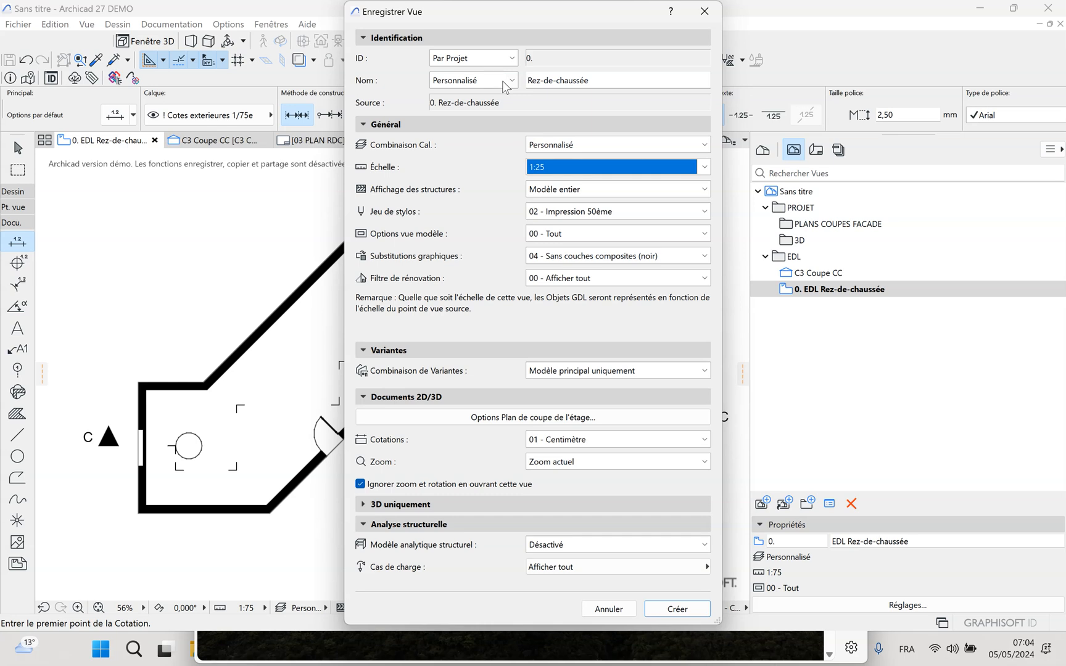
Name the new view "EDL PIECE 1" and create it in the EDL folder
{"action": "left_click", "coordinate": [606, 80]}
{"action": "left_click_drag", "start_coordinate": [600, 81], "coordinate": [517, 81]}
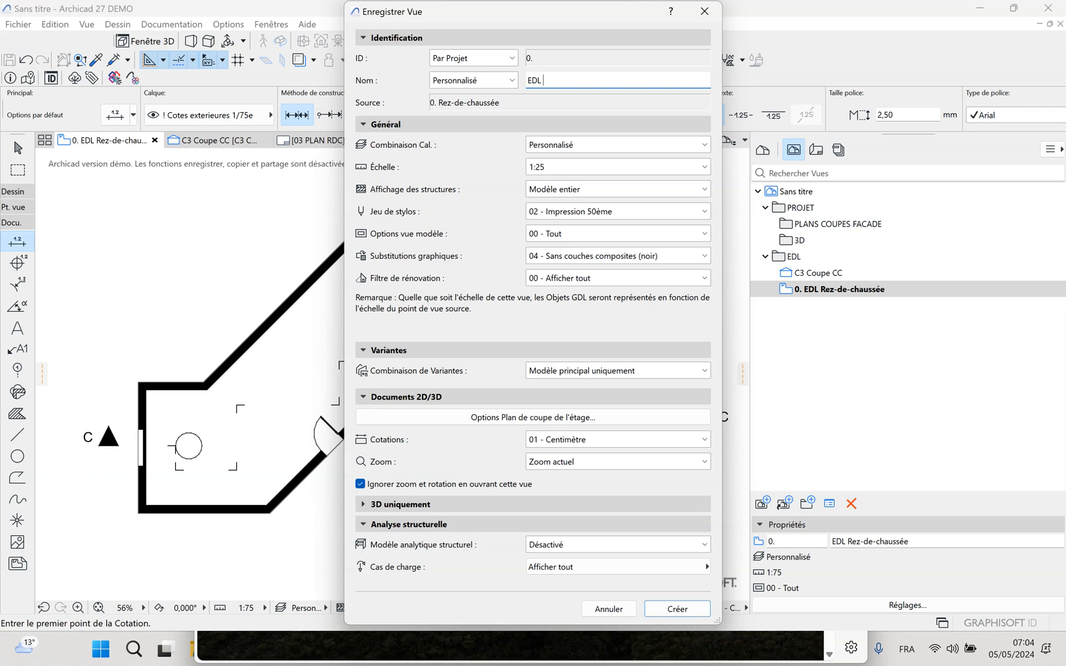
{"action": "type", "text": "P"}
{"action": "left_click", "coordinate": [685, 610]}
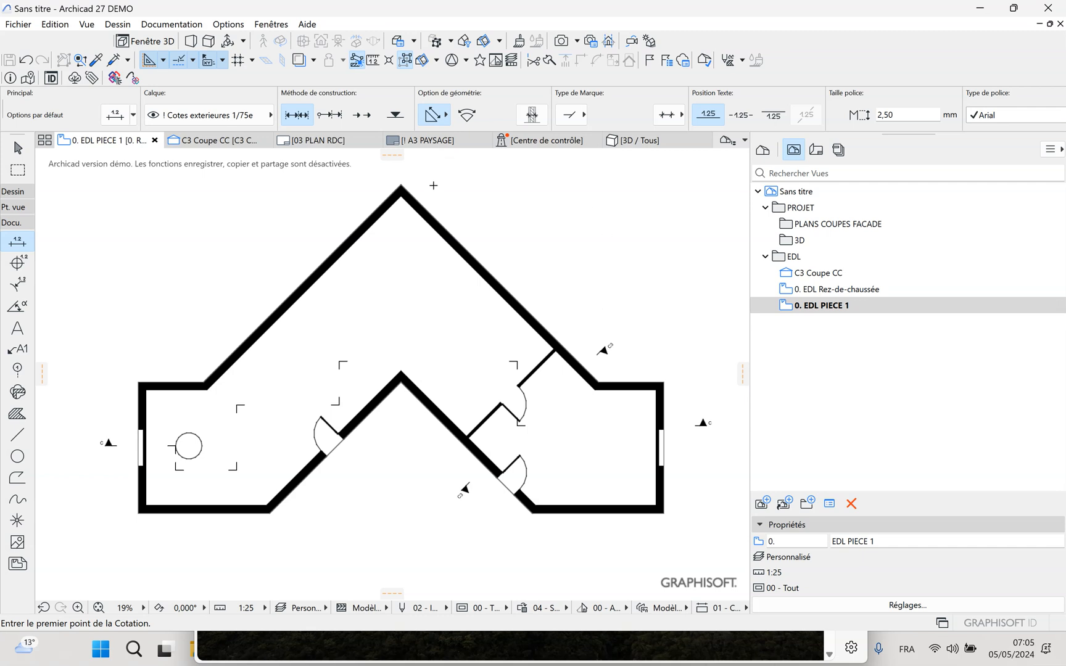
Delete the layers "! Cote intérieur 1/25e" and "! Cotes exterieures 1/75e" together with their elements
{"action": "left_click", "coordinate": [228, 24]}
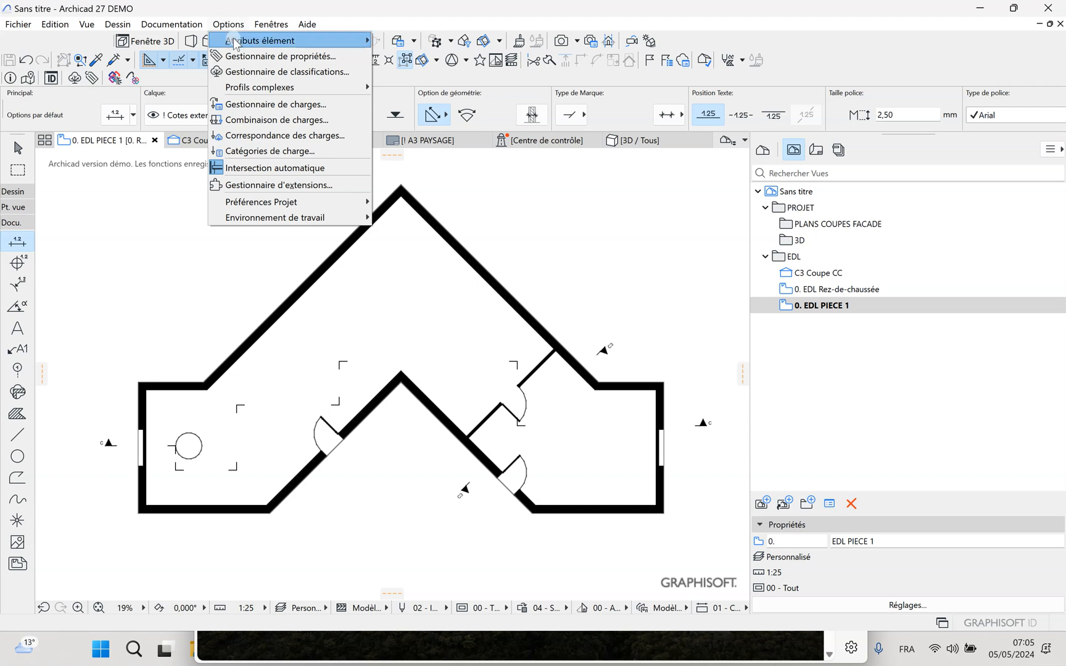
{"action": "mouse_move", "coordinate": [233, 40]}
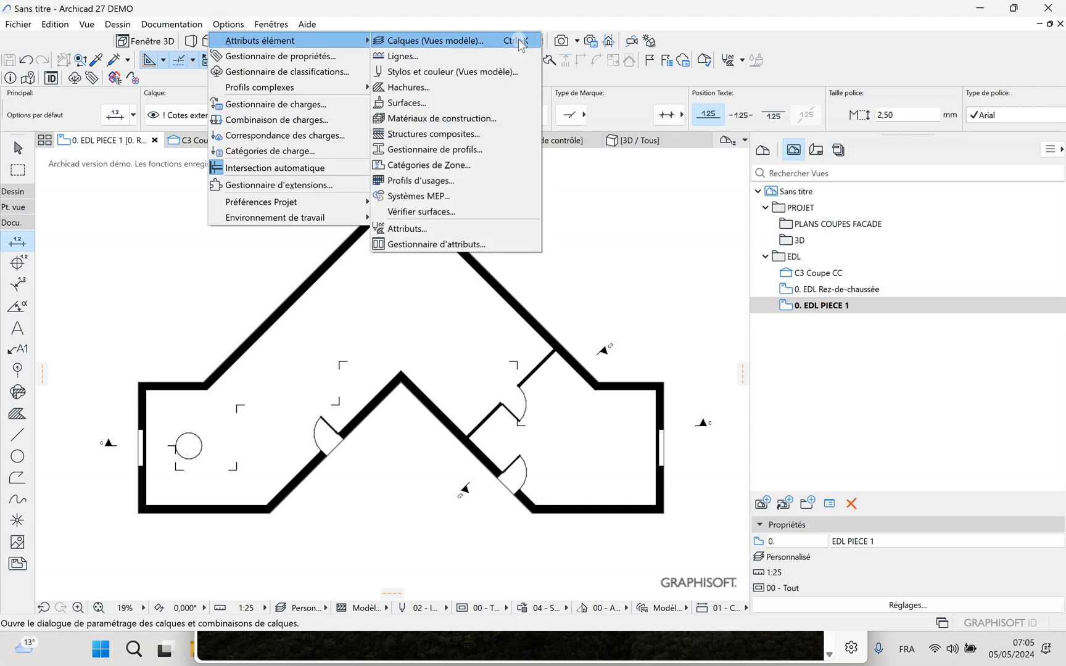
{"action": "left_click", "coordinate": [494, 43]}
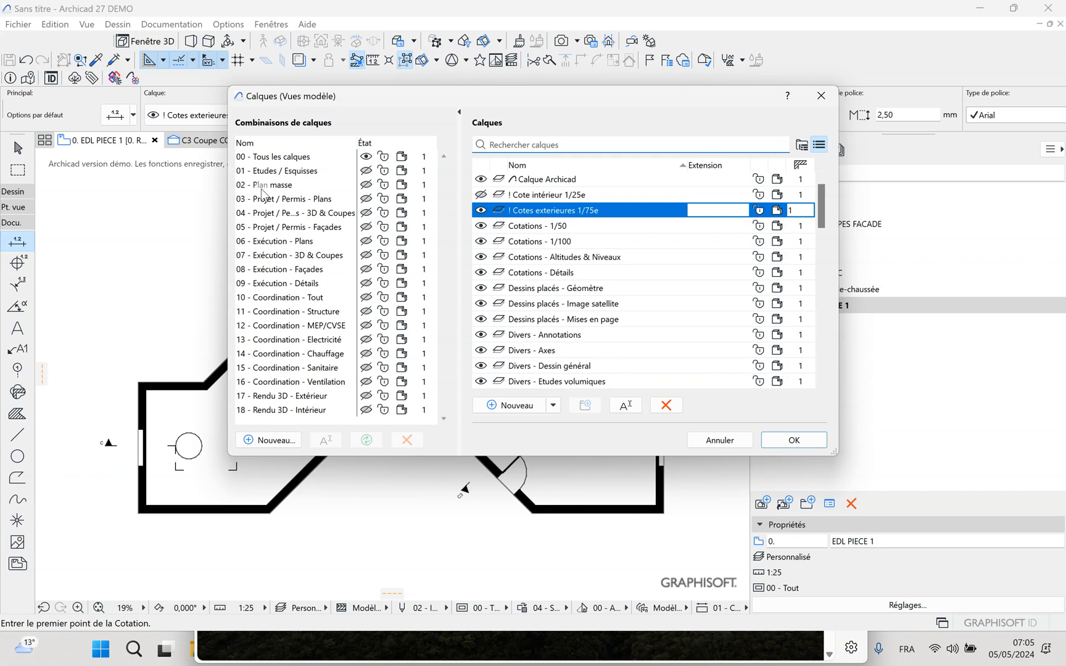
{"action": "left_click", "coordinate": [542, 195]}
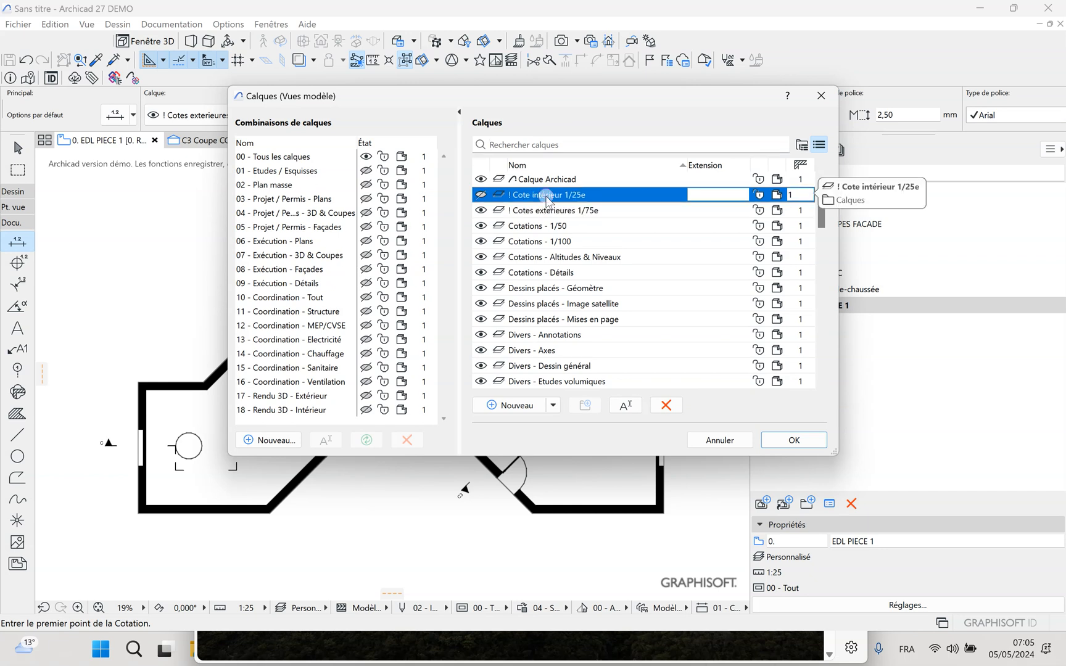
{"action": "left_click", "coordinate": [666, 405]}
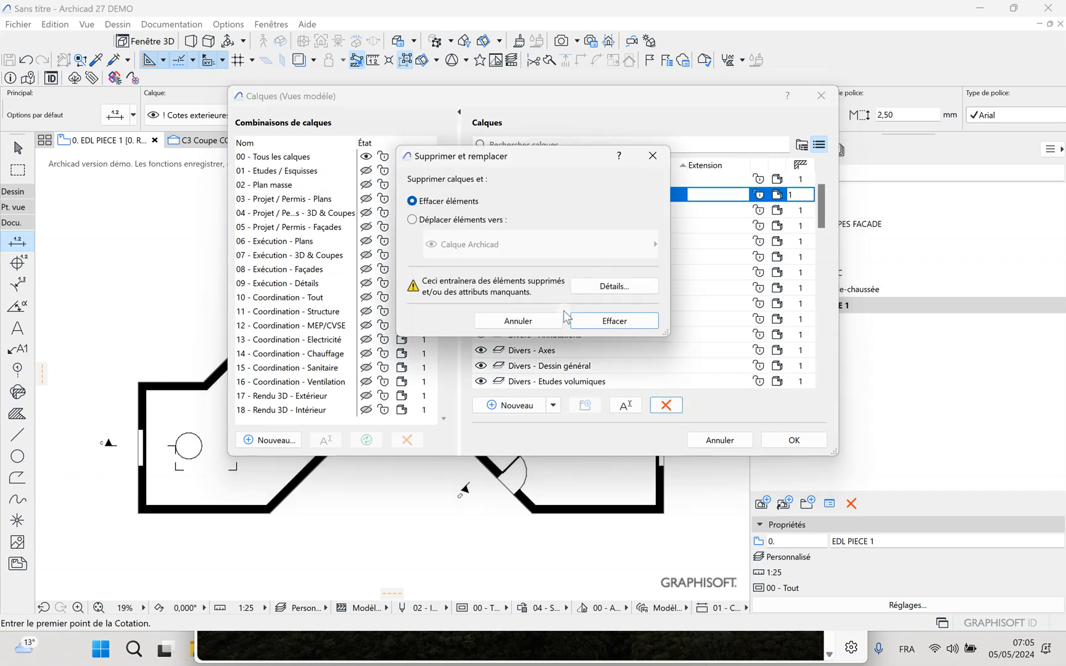
{"action": "left_click", "coordinate": [612, 319]}
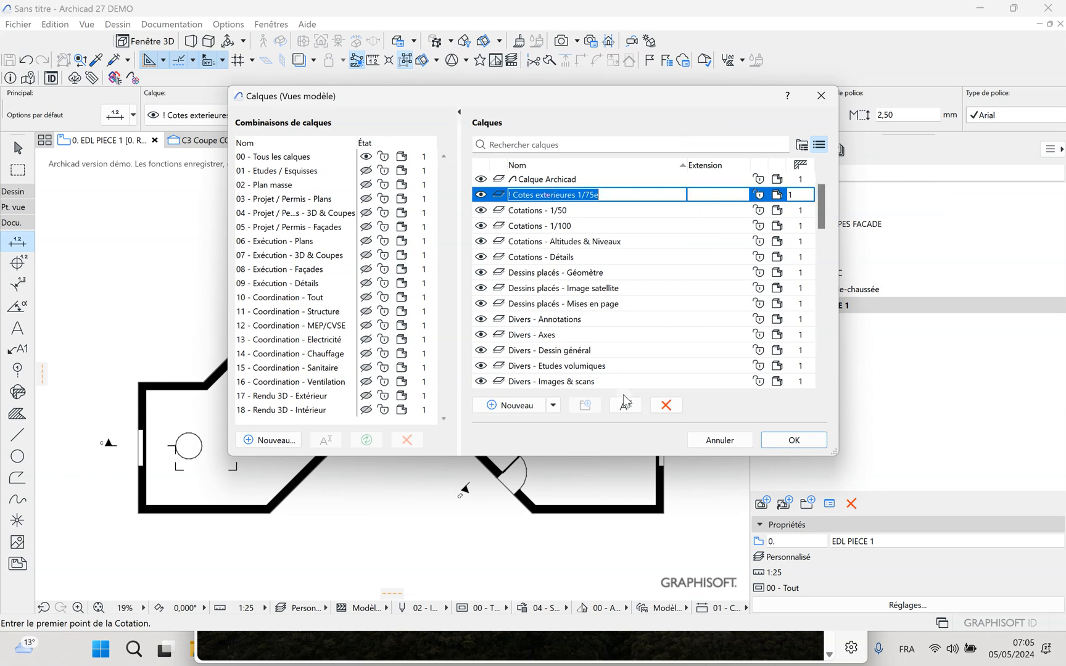
{"action": "left_click", "coordinate": [666, 405]}
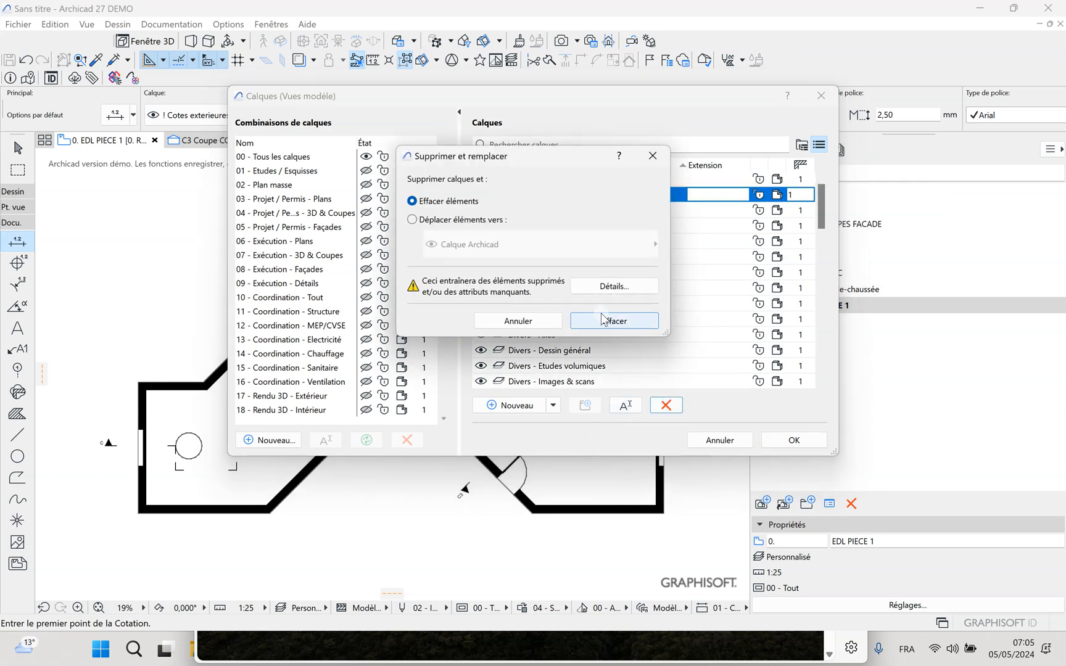
{"action": "left_click", "coordinate": [613, 319]}
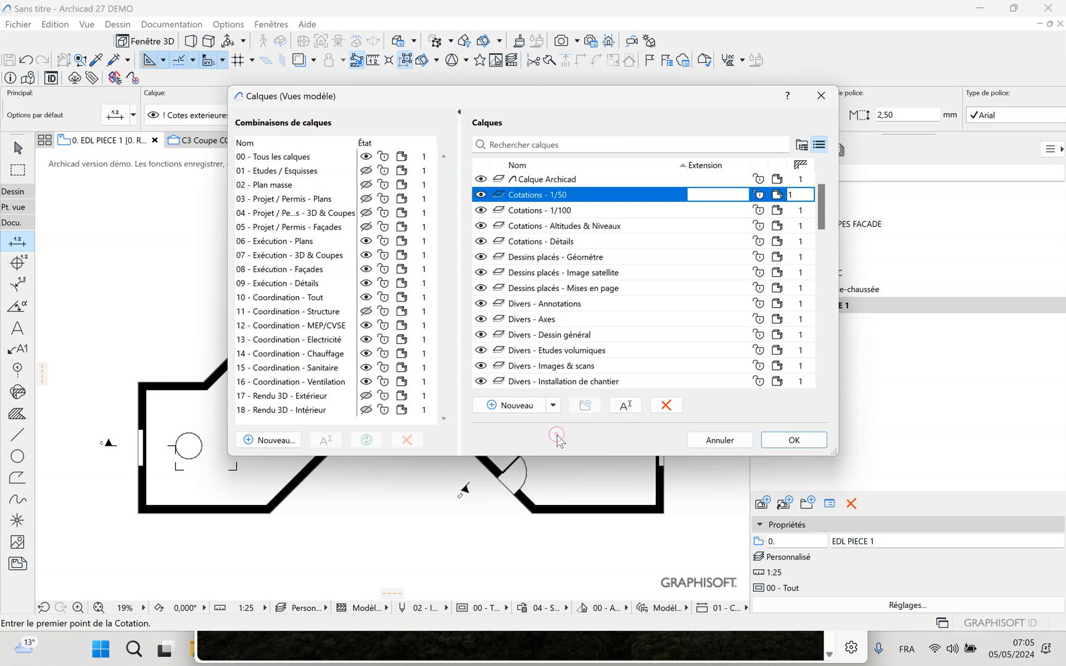
Create two dimension layers named "! COTES 1/75" and "! COTES 1/25"
{"action": "left_click", "coordinate": [516, 407]}
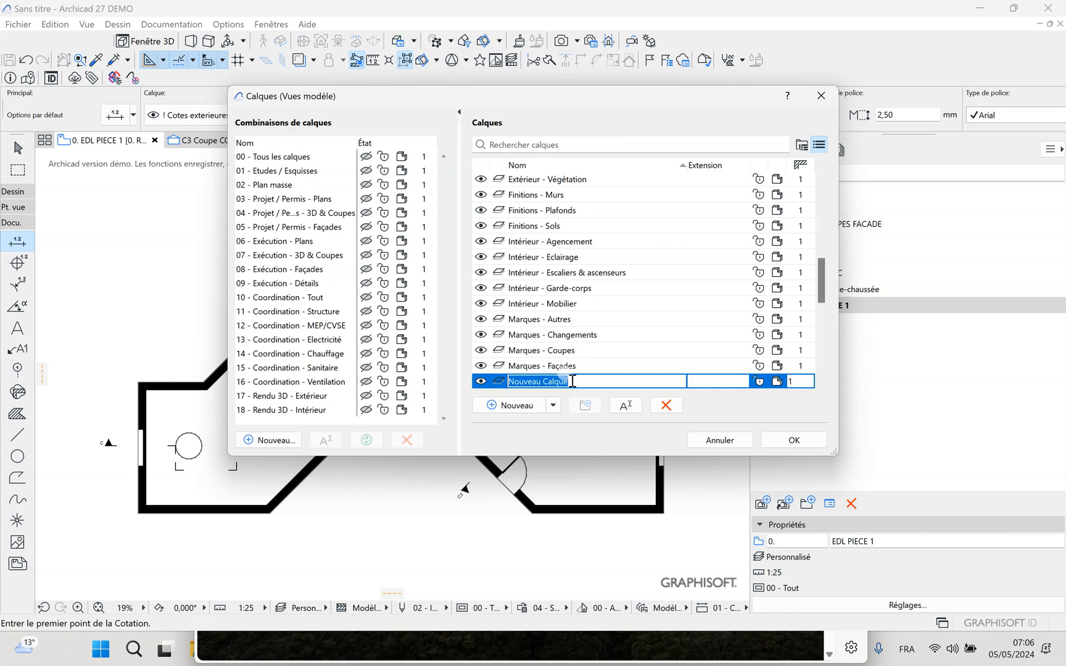
{"action": "type", "text": "! COTES 1/75"}
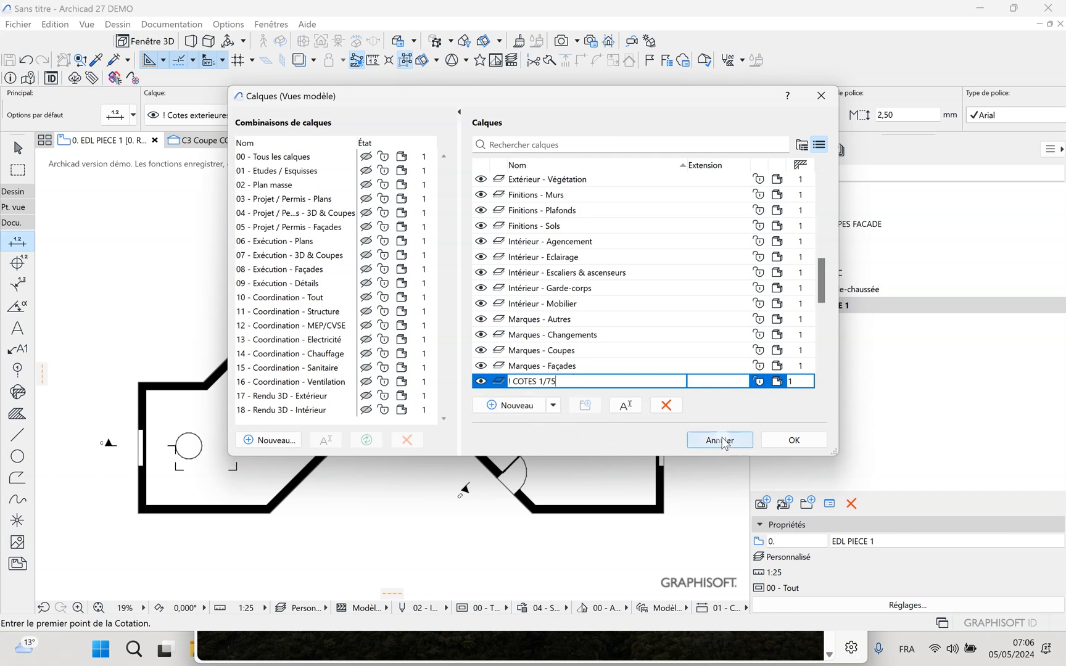
{"action": "left_click", "coordinate": [510, 406]}
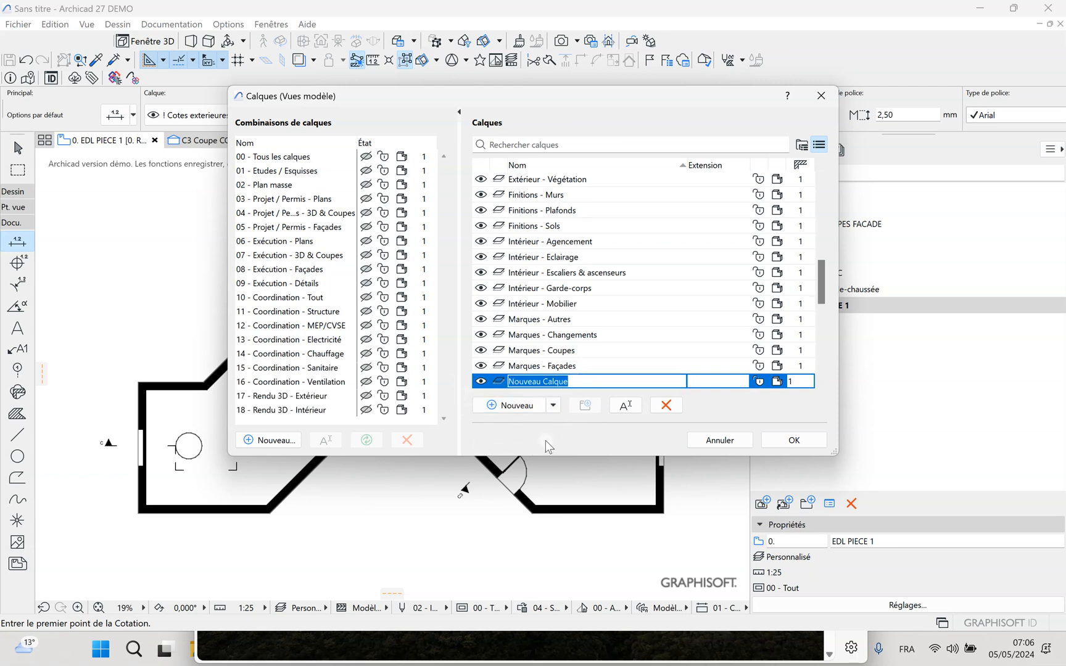
{"action": "type", "text": "! COTES 1/25"}
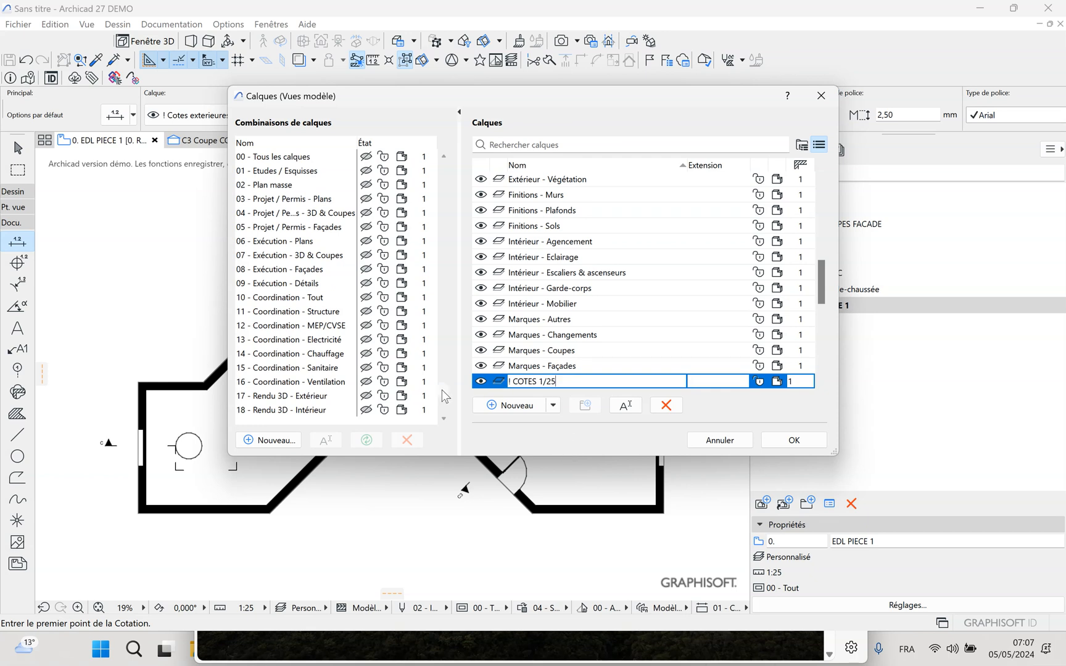
Create two section-marker layers named "! MARQUES COUPES 1/75" and "! MARQUES DE COUPE 1/25", and apply the layer changes
{"action": "left_click", "coordinate": [484, 411]}
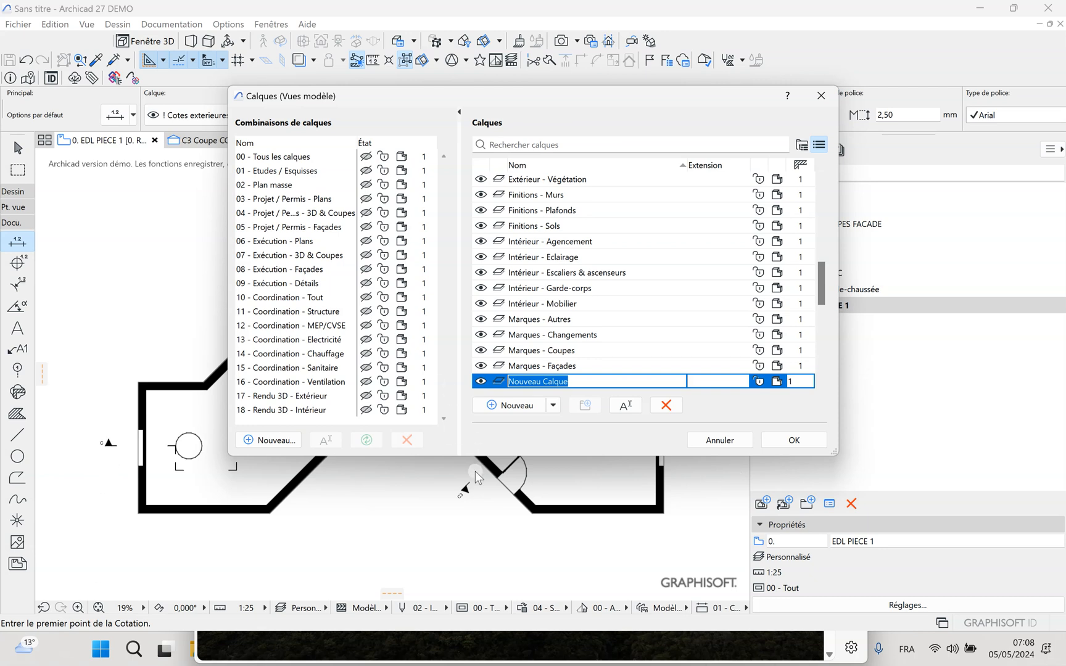
{"action": "type", "text": "! MARQUES COUPES 1/75"}
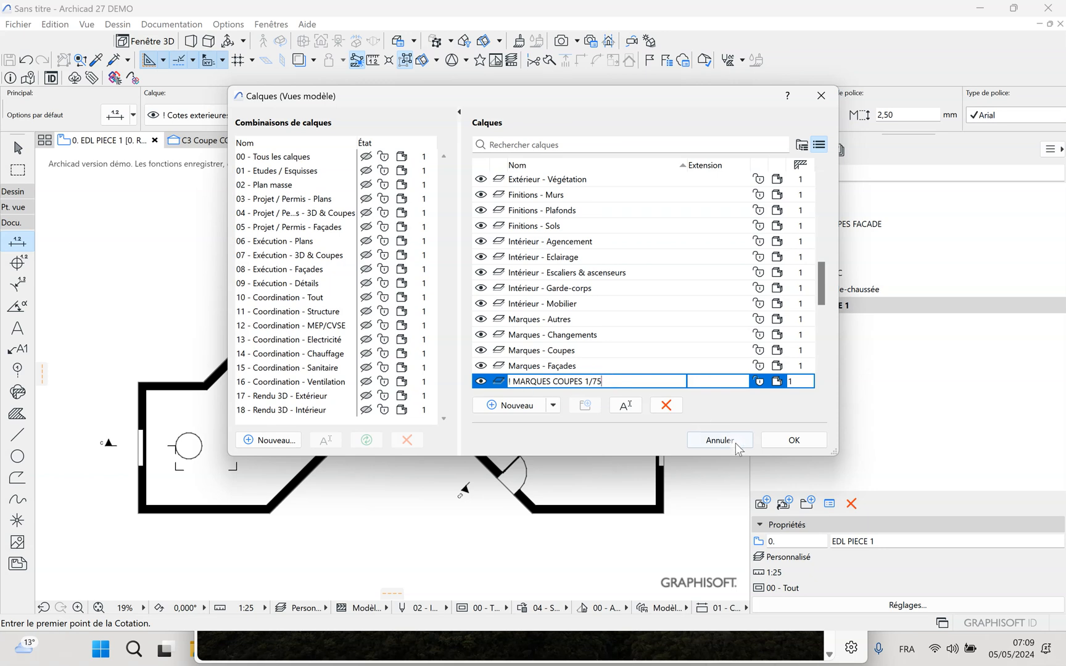
{"action": "left_click", "coordinate": [517, 405]}
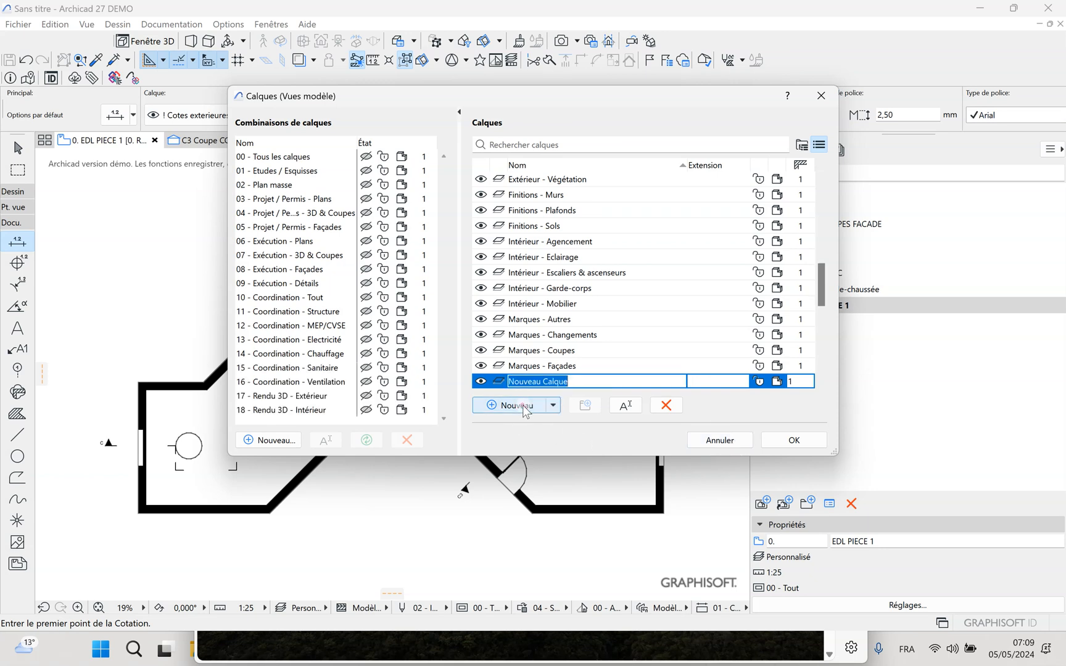
{"action": "left_click", "coordinate": [560, 380]}
{"action": "left_click_drag", "start_coordinate": [571, 382], "coordinate": [492, 377]}
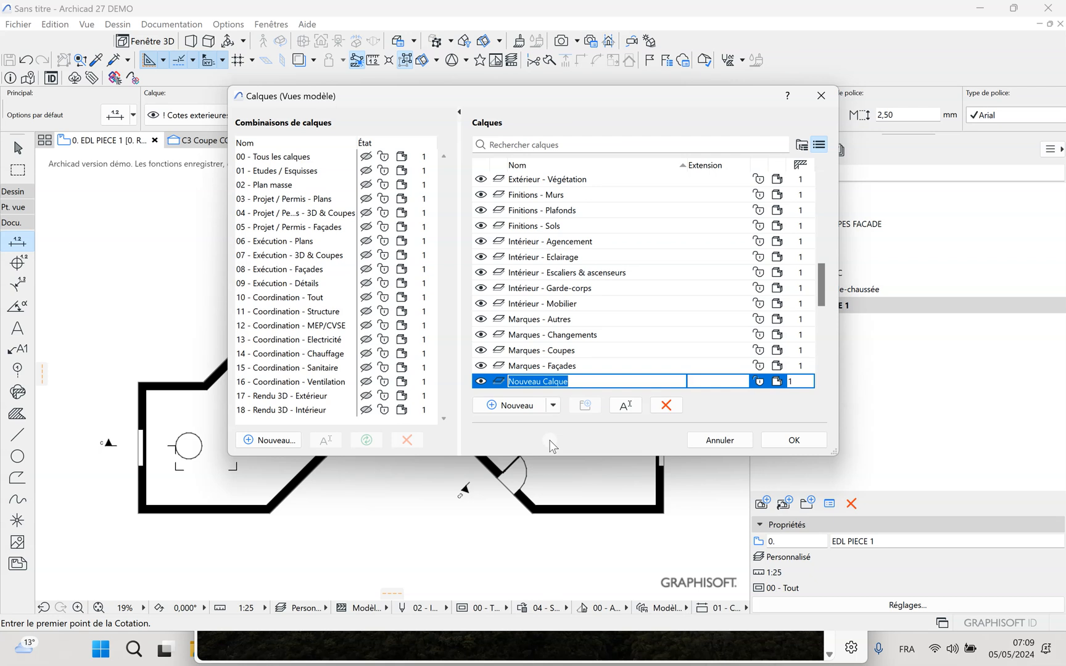
{"action": "type", "text": "! MARQUES DE COUPE 1/25"}
{"action": "key", "text": "Return"}
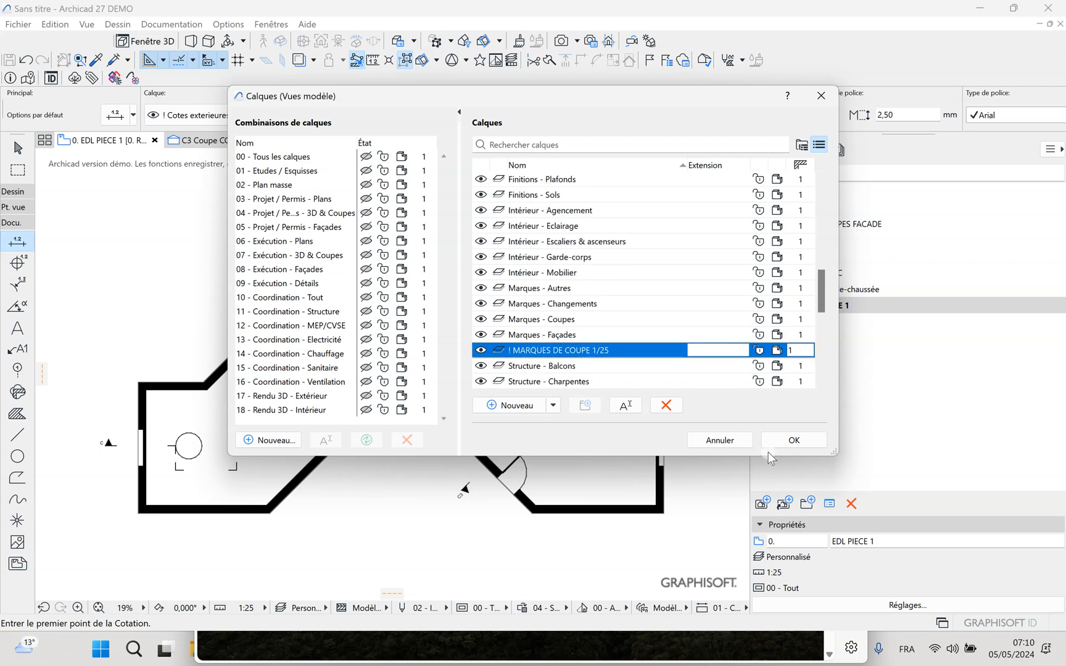
{"action": "left_click", "coordinate": [794, 440]}
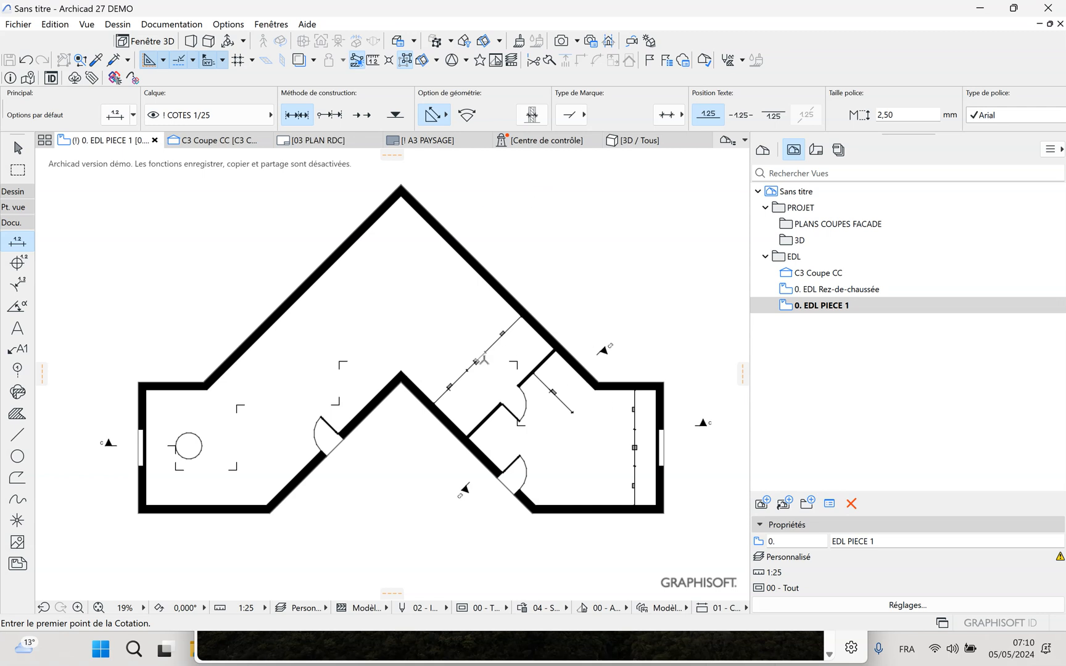
Remove the existing dimension chains from the floor plan
{"action": "key", "text": "Escape"}
{"action": "left_click", "coordinate": [467, 370]}
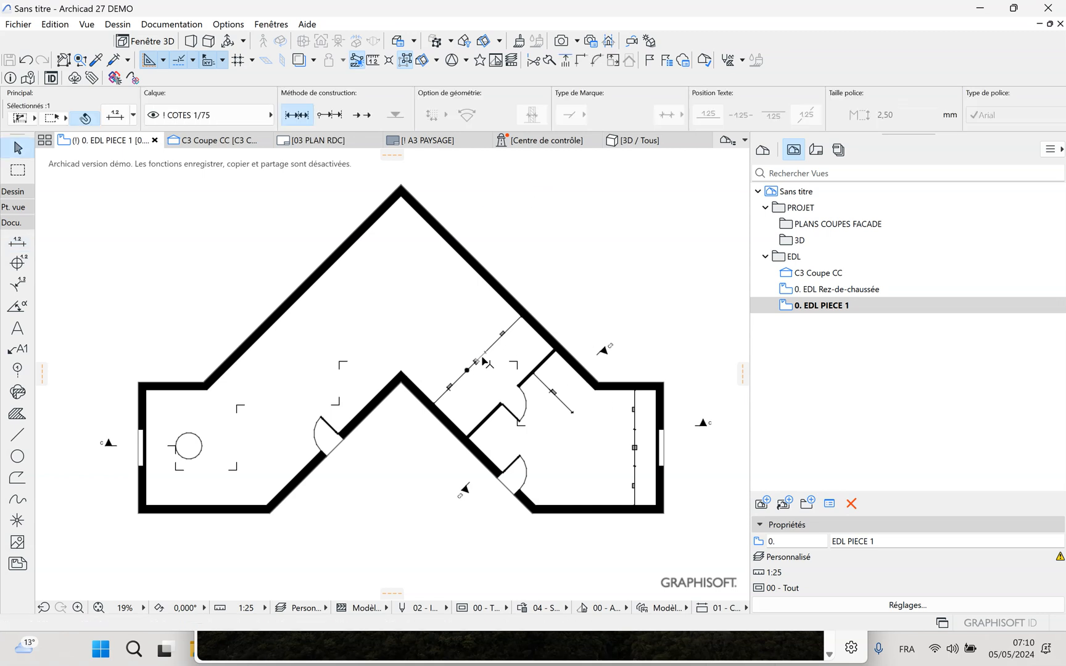
{"action": "key", "text": "ctrl+shift+h"}
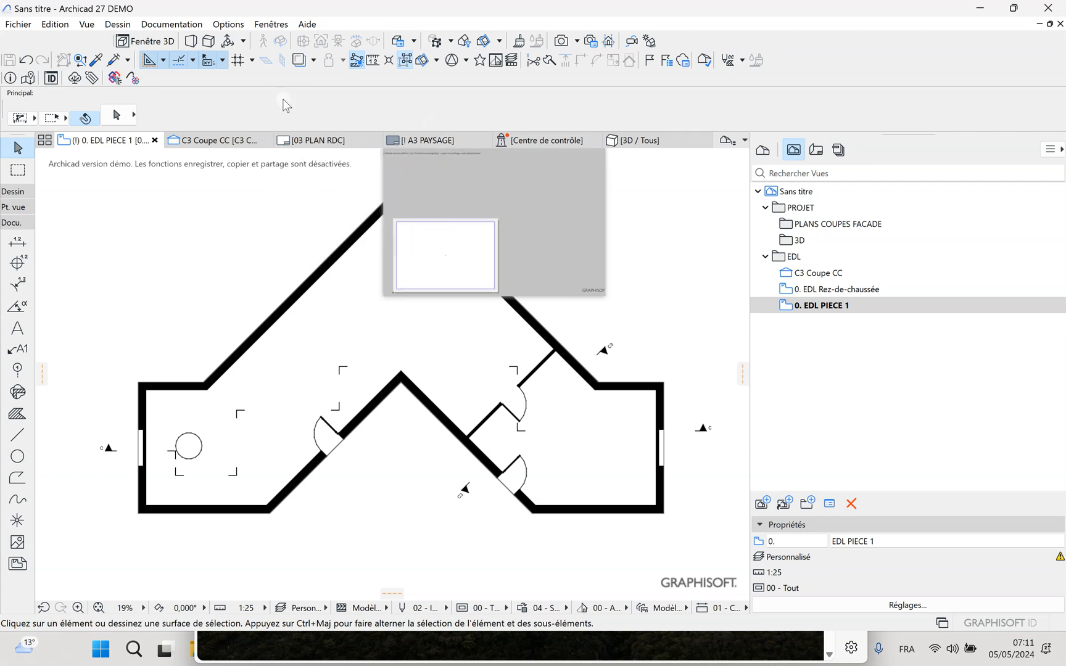
Show the four new dimension and section-marker layers in the "00 - Tous les calques" layer combination, update it and apply it
{"action": "left_click", "coordinate": [228, 24]}
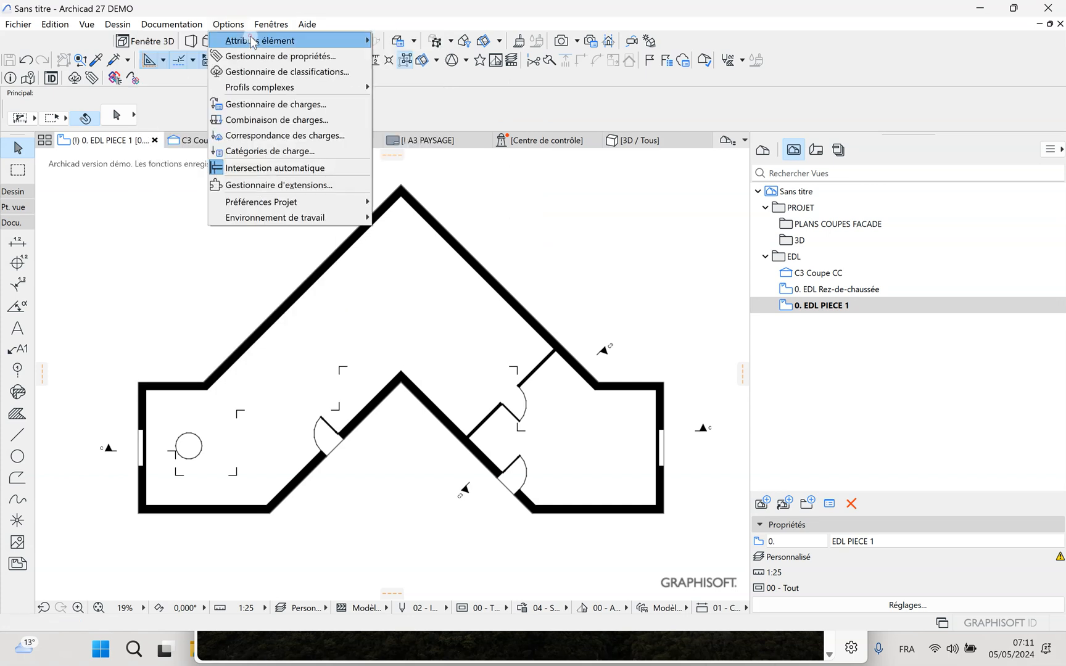
{"action": "mouse_move", "coordinate": [251, 39]}
{"action": "left_click", "coordinate": [403, 41]}
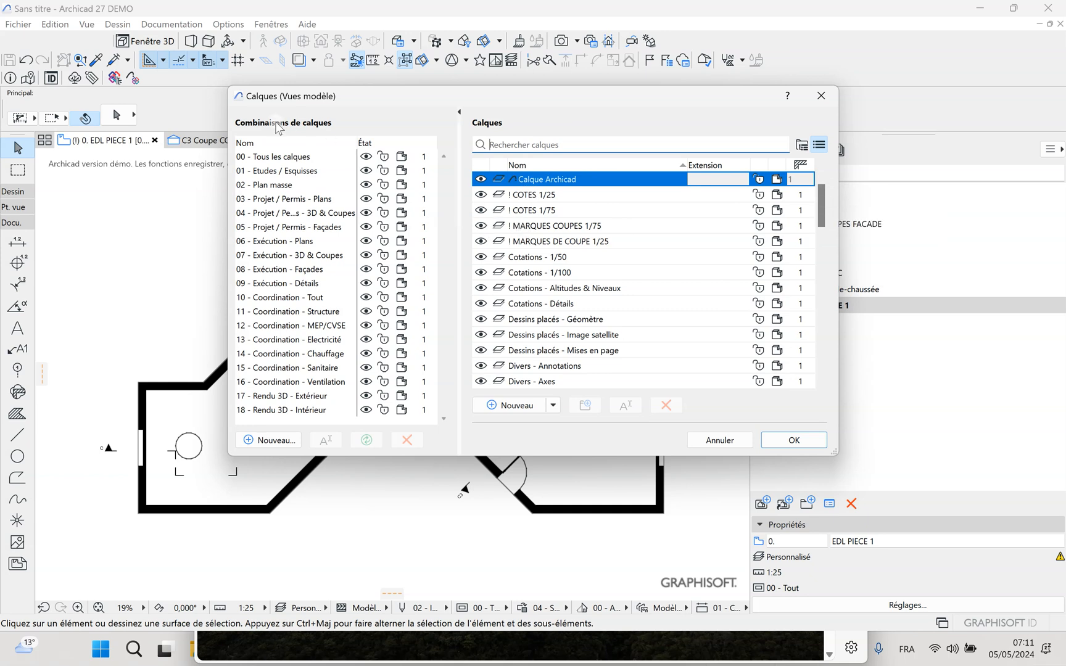
{"action": "left_click", "coordinate": [274, 157]}
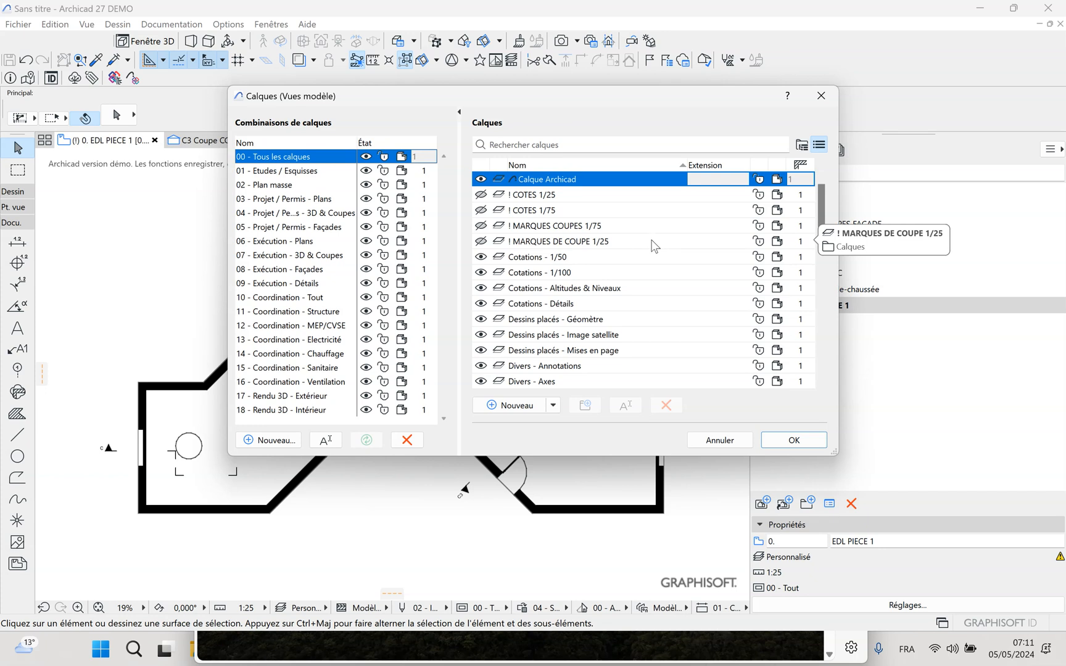
{"action": "left_click", "coordinate": [481, 241]}
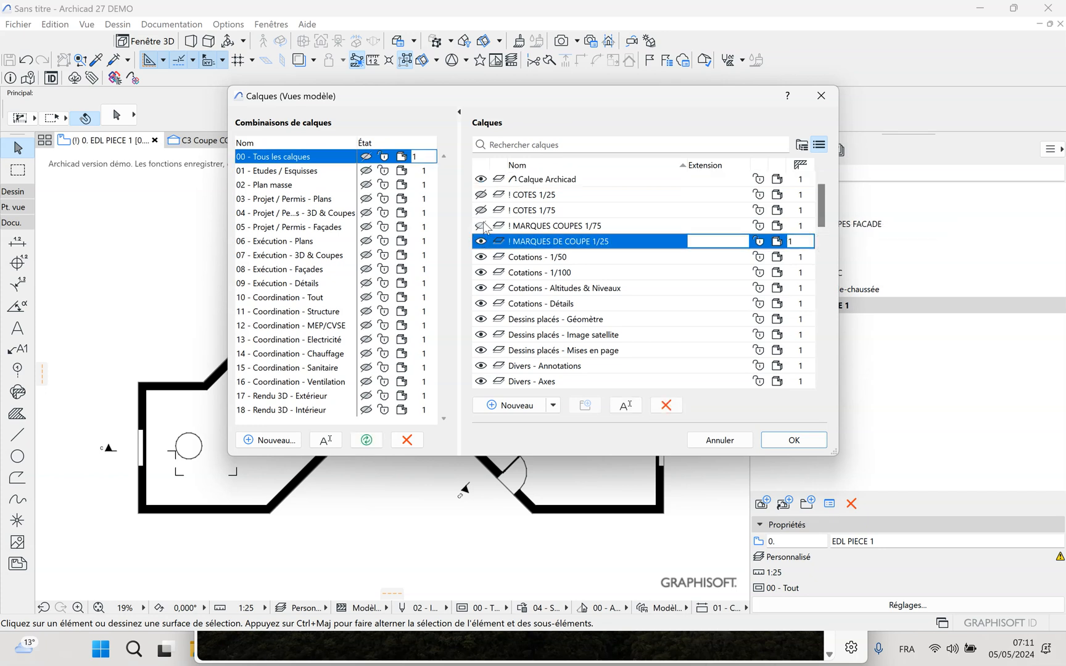
{"action": "left_click", "coordinate": [481, 226]}
{"action": "left_click", "coordinate": [481, 211]}
{"action": "left_click", "coordinate": [480, 194]}
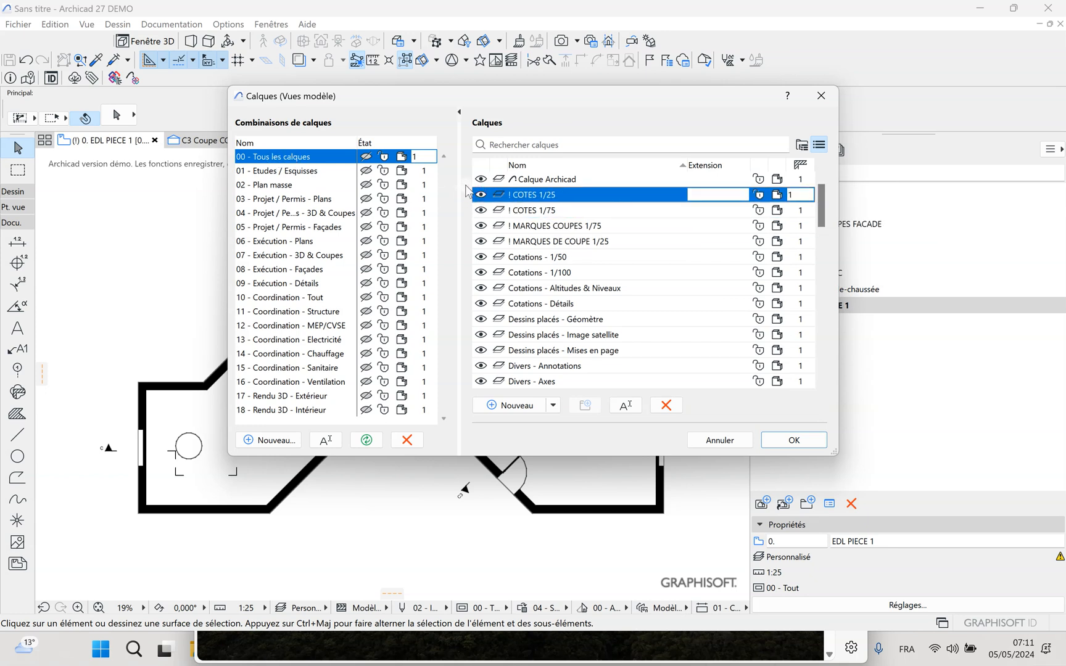
{"action": "left_click", "coordinate": [368, 441]}
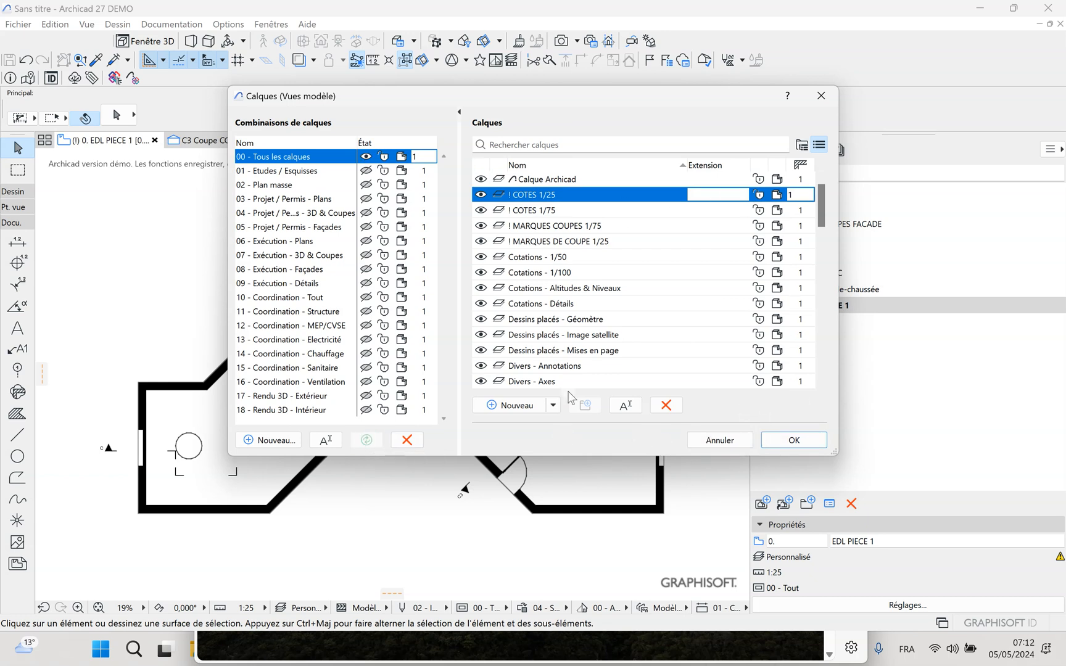
{"action": "left_click", "coordinate": [801, 440]}
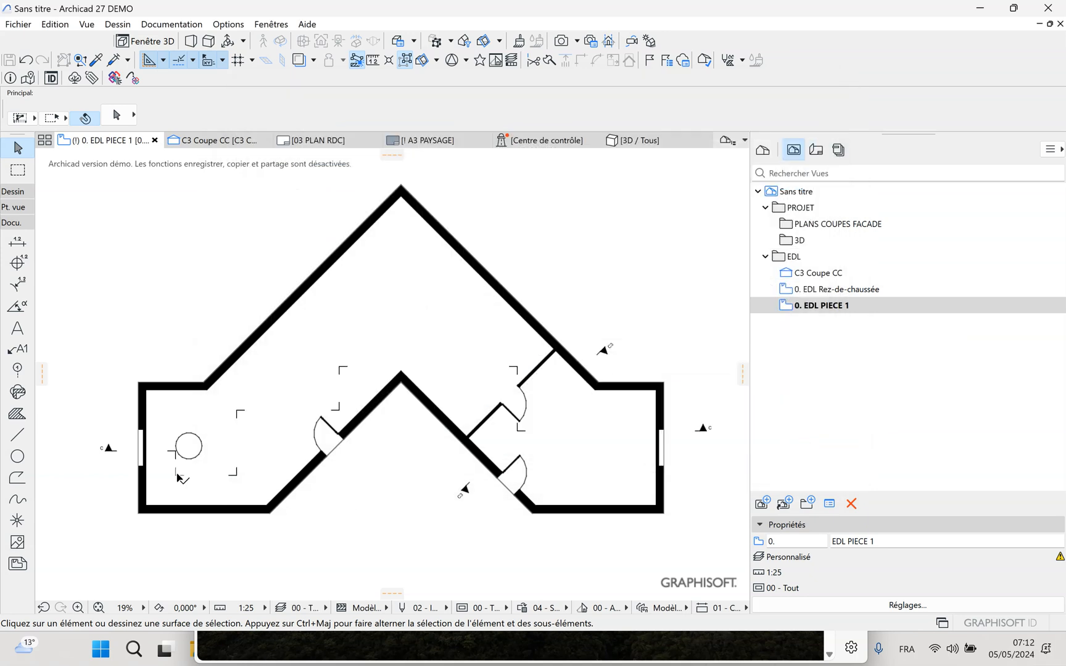
Move the horizontal section C marker to the "! MARQUES COUPES 1/75" layer and clear the selection
{"action": "left_click", "coordinate": [112, 454]}
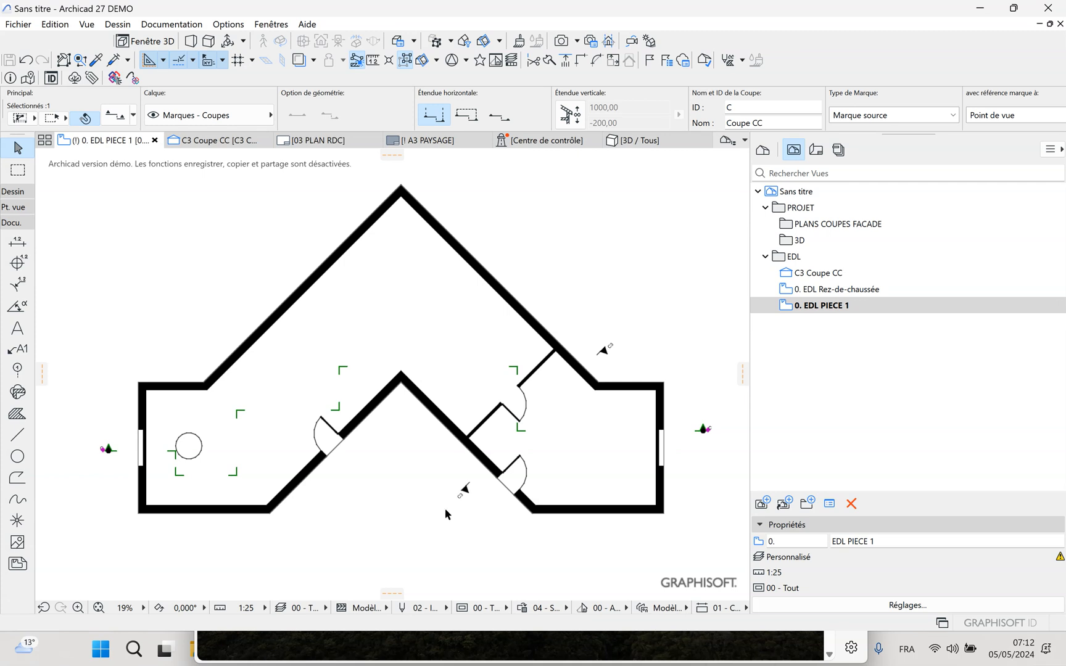
{"action": "left_click", "coordinate": [433, 532]}
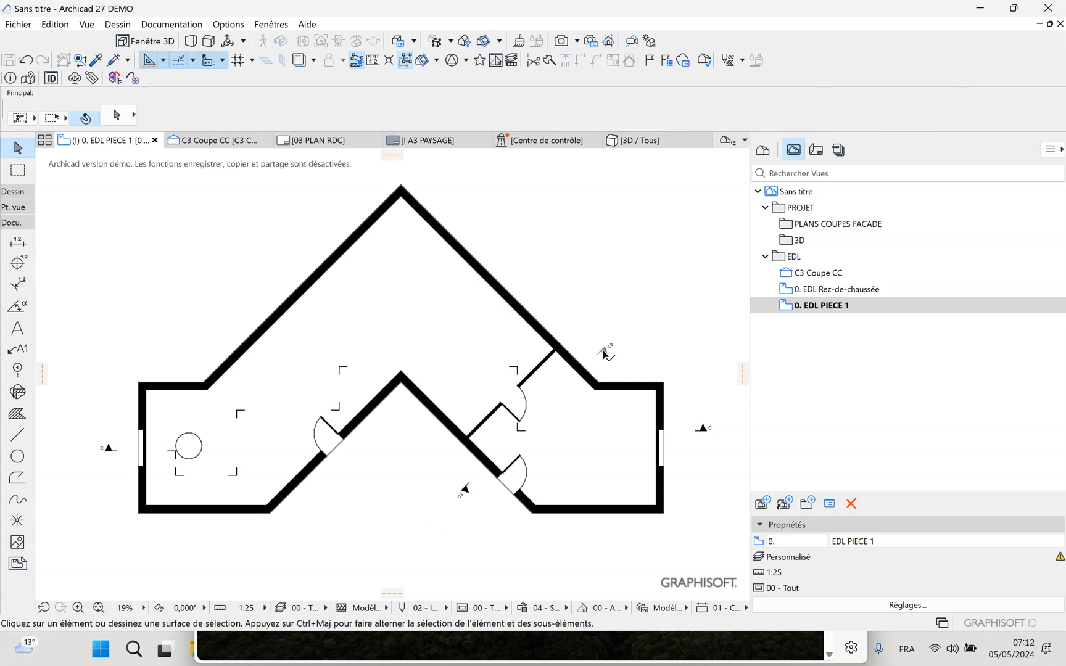
{"action": "mouse_move", "coordinate": [605, 353]}
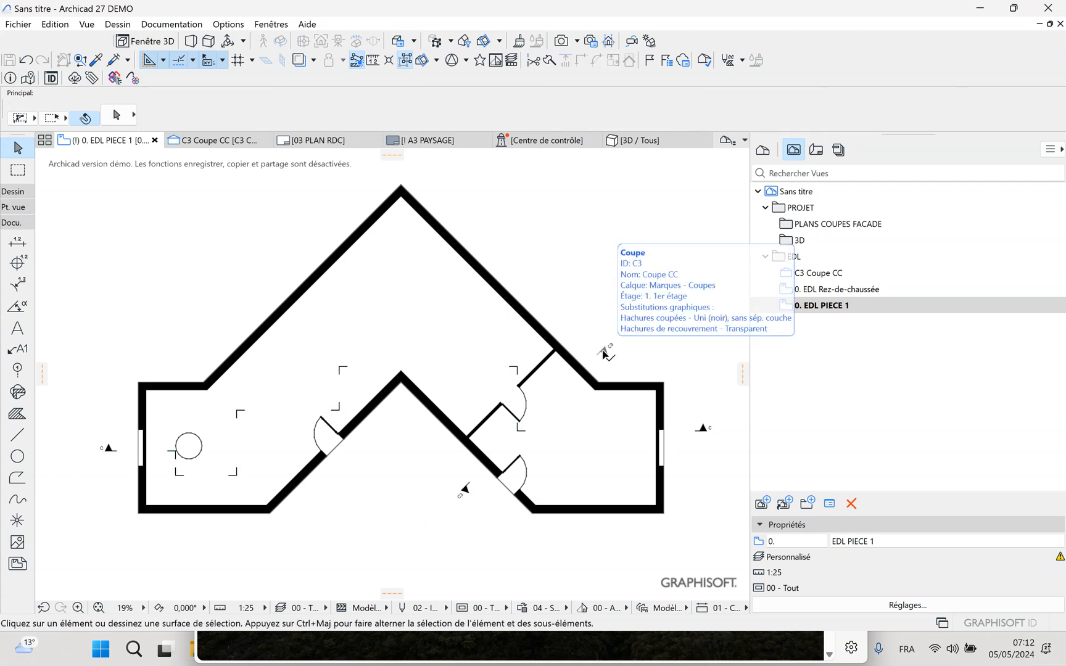
{"action": "left_click", "coordinate": [111, 451]}
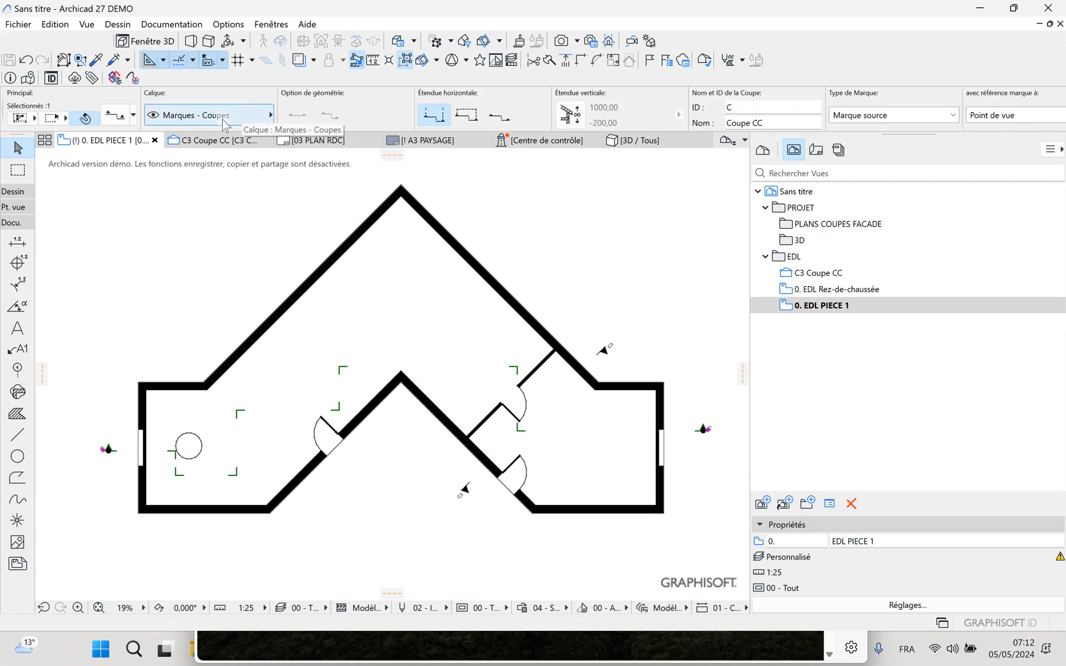
{"action": "left_click", "coordinate": [266, 115]}
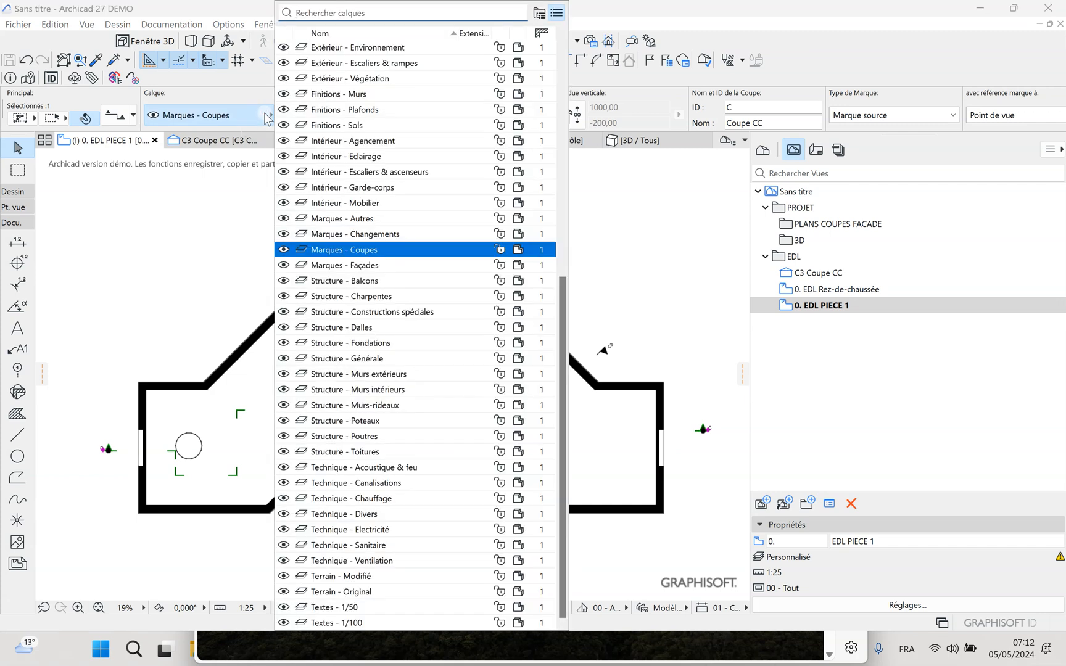
{"action": "scroll", "coordinate": [398, 102], "scroll_direction": "up", "scroll_amount": 8}
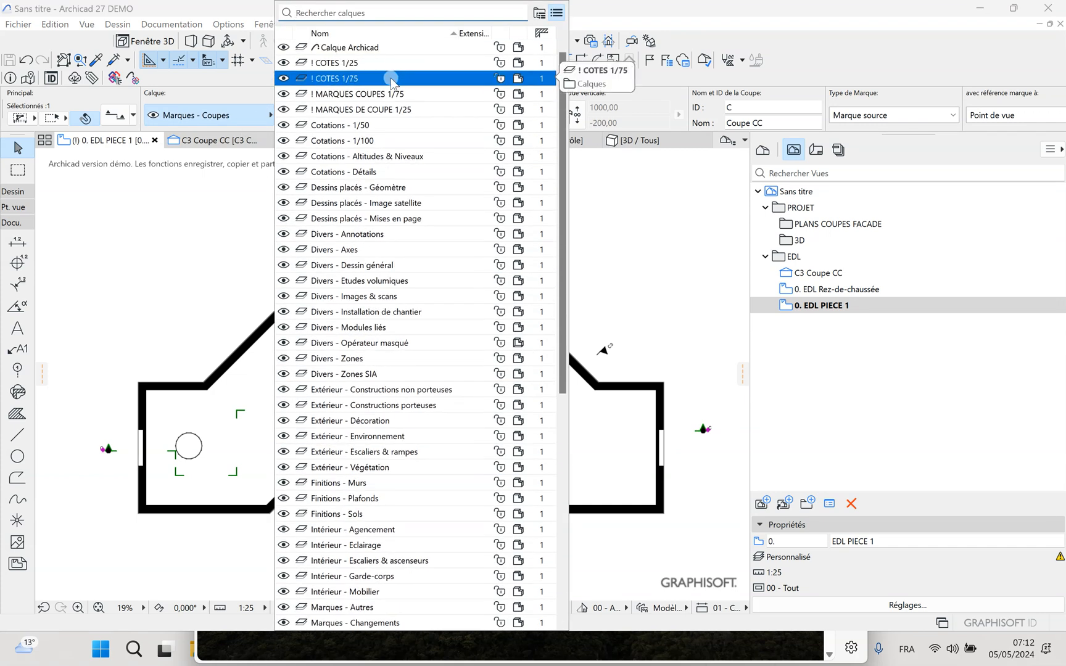
{"action": "left_click", "coordinate": [373, 94]}
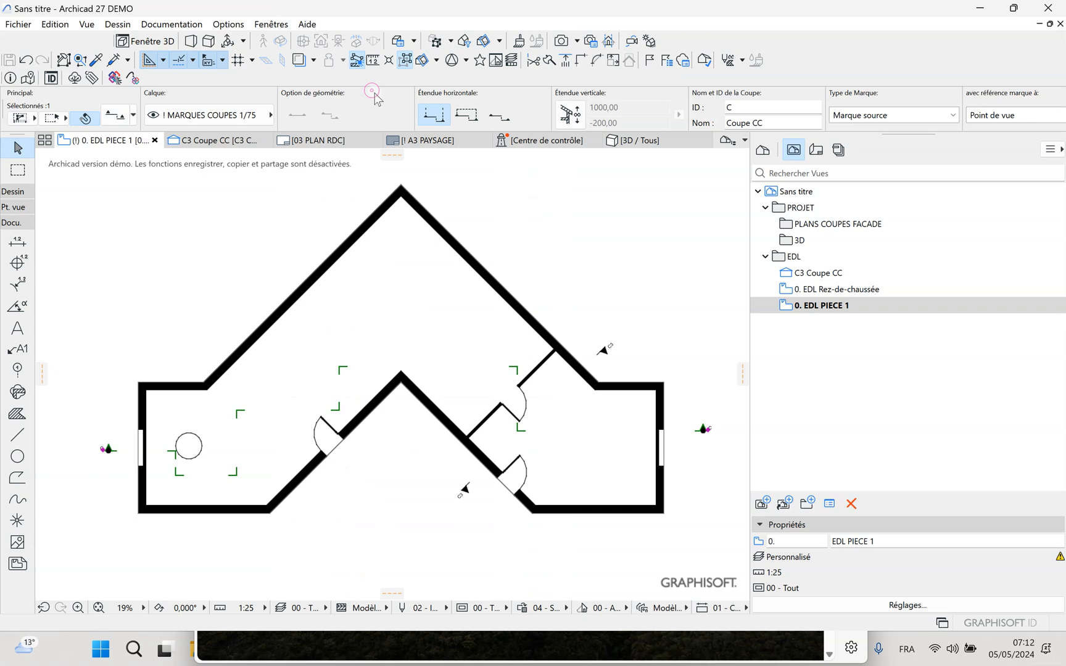
{"action": "left_click", "coordinate": [620, 248]}
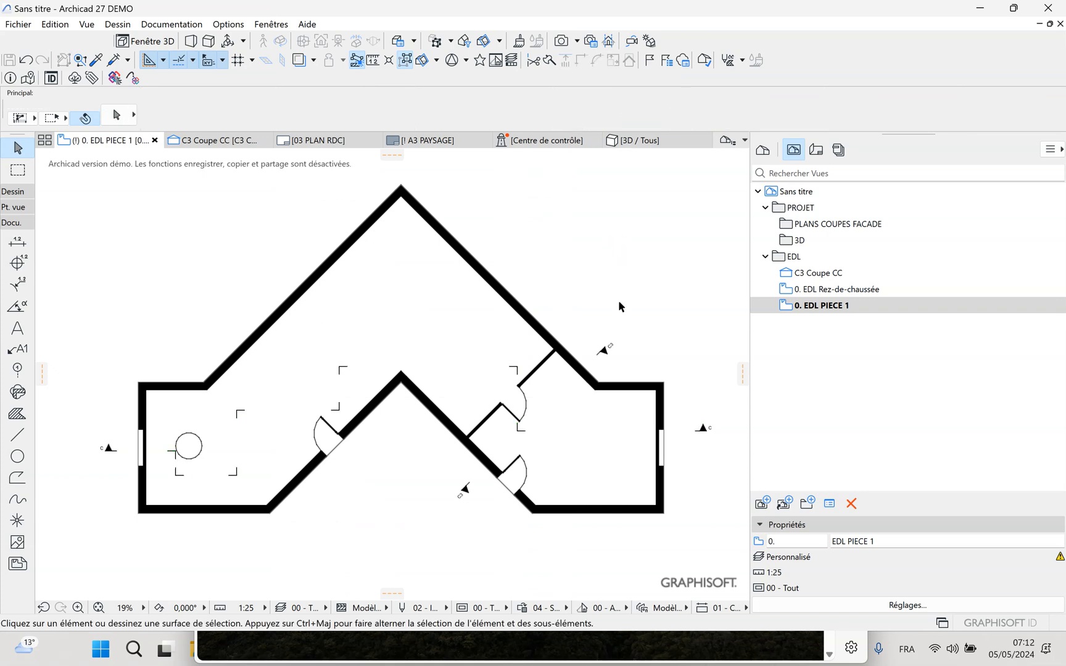
Move the diagonal section C3 marker to the "! MARQUES DE COUPE 1/25" layer and clear the selection
{"action": "left_click", "coordinate": [603, 352]}
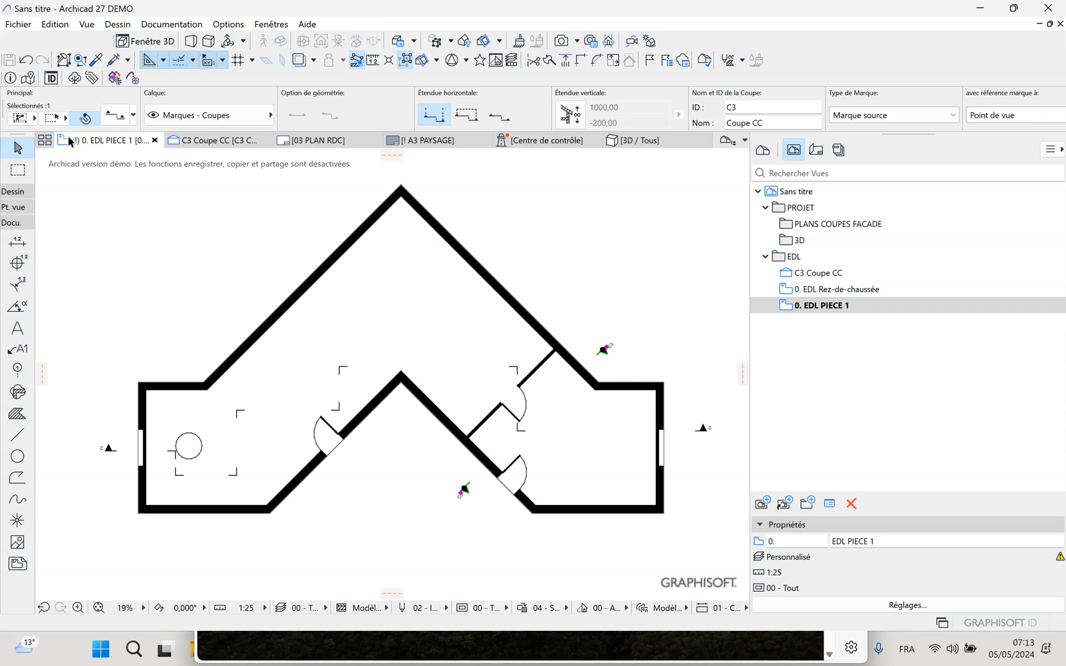
{"action": "left_click", "coordinate": [209, 115]}
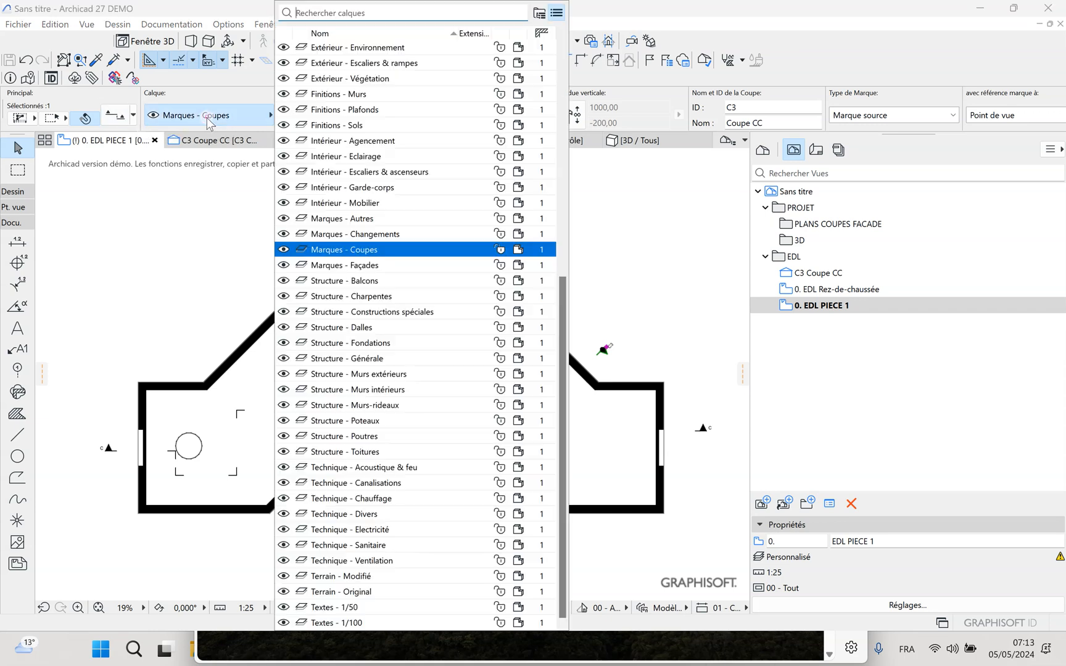
{"action": "scroll", "coordinate": [371, 87], "scroll_direction": "up", "scroll_amount": 3}
{"action": "scroll", "coordinate": [371, 74], "scroll_direction": "up", "scroll_amount": 3}
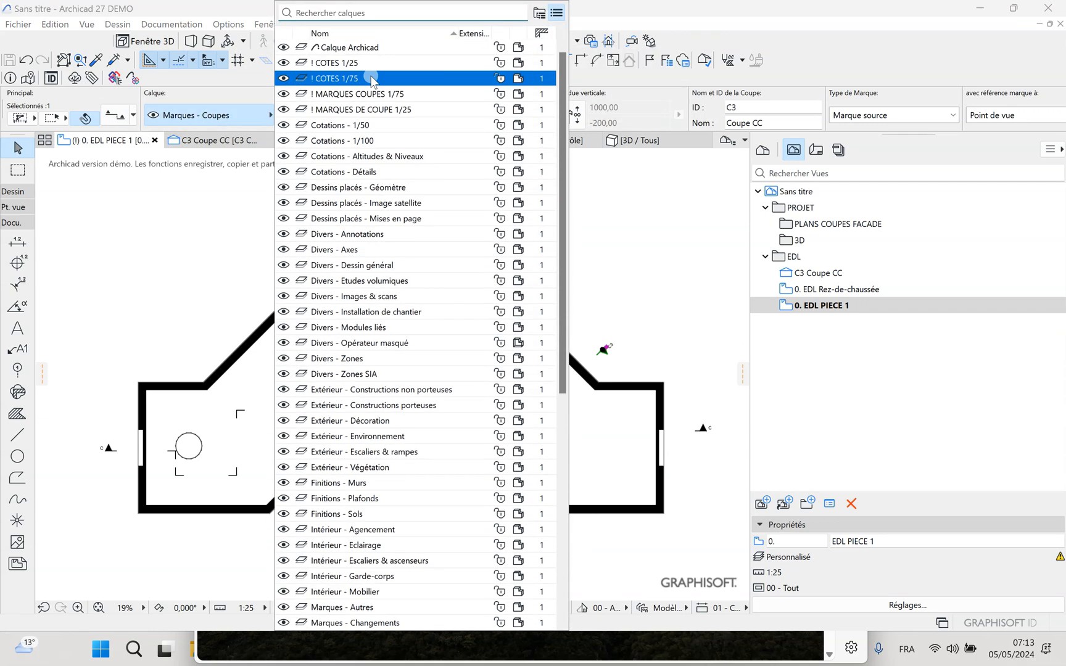
{"action": "left_click", "coordinate": [378, 110]}
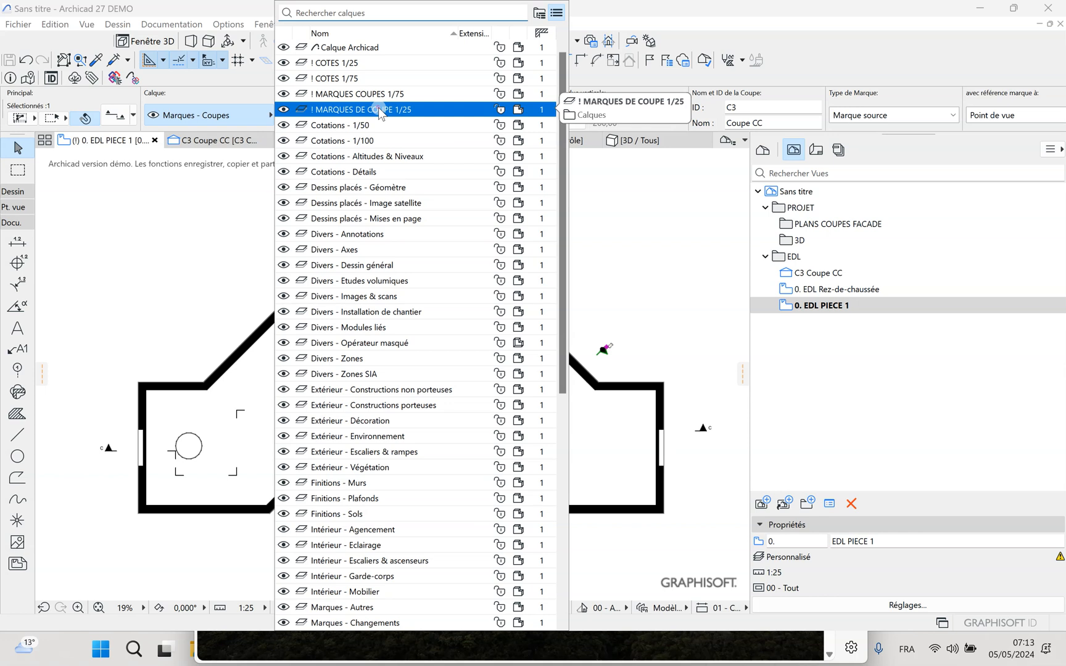
{"action": "left_click", "coordinate": [617, 300]}
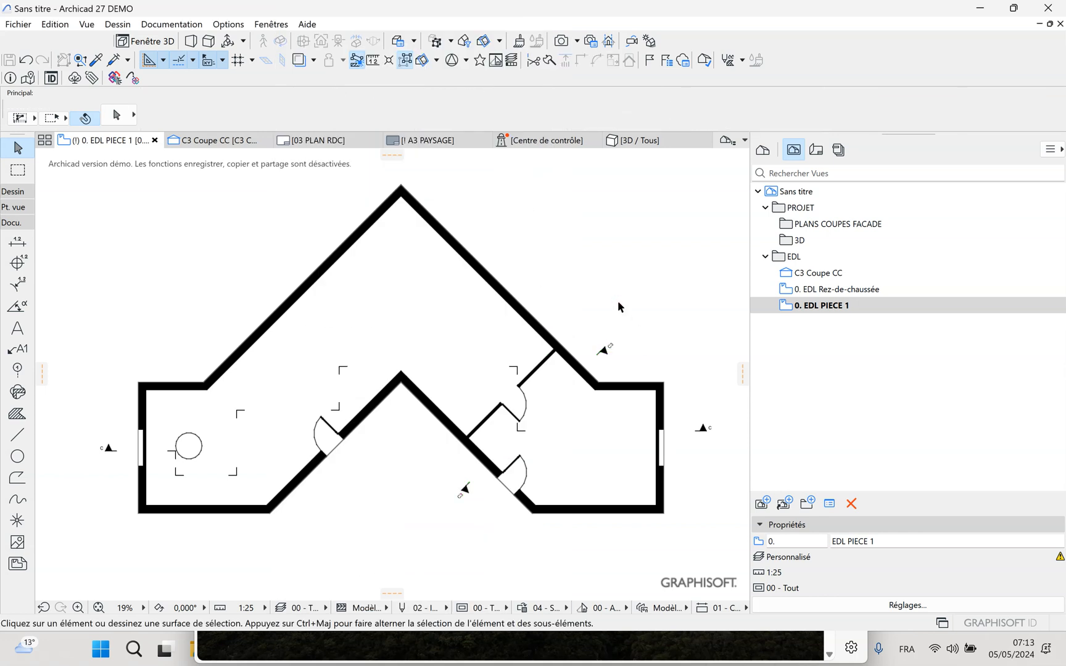
Save the section tool's default settings as a favourite named "! MARQUE DE COUPE 1/25" and accept the settings
{"action": "left_click", "coordinate": [108, 449]}
{"action": "left_click", "coordinate": [701, 380]}
{"action": "left_click", "coordinate": [705, 432]}
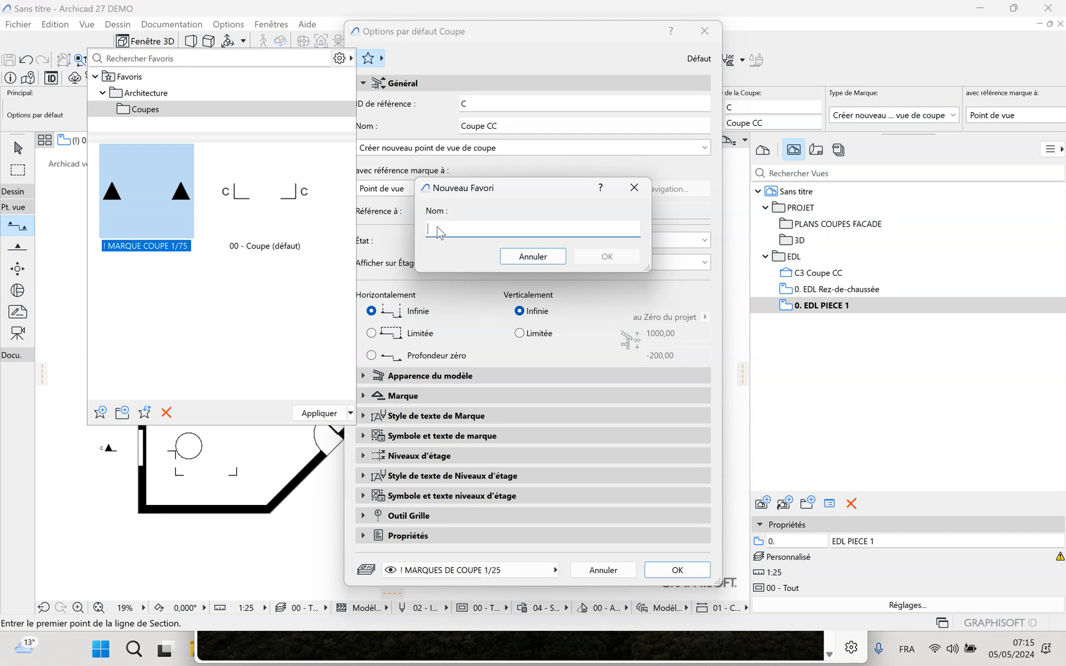
{"action": "type", "text": "! MARQUE DE COUPE 1/25"}
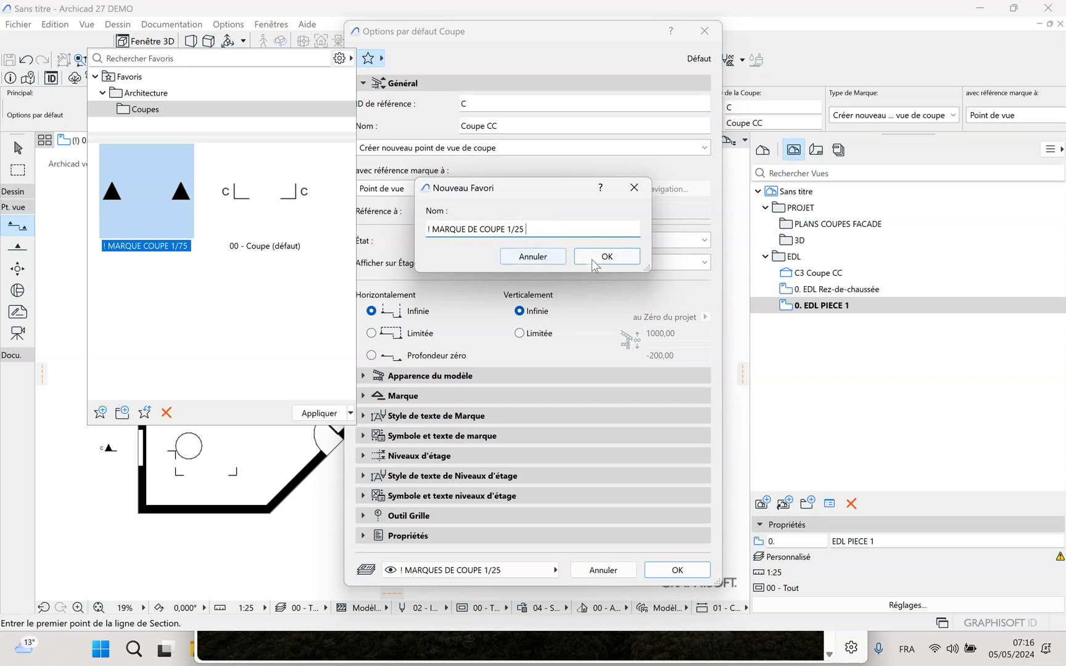
{"action": "left_click", "coordinate": [607, 258]}
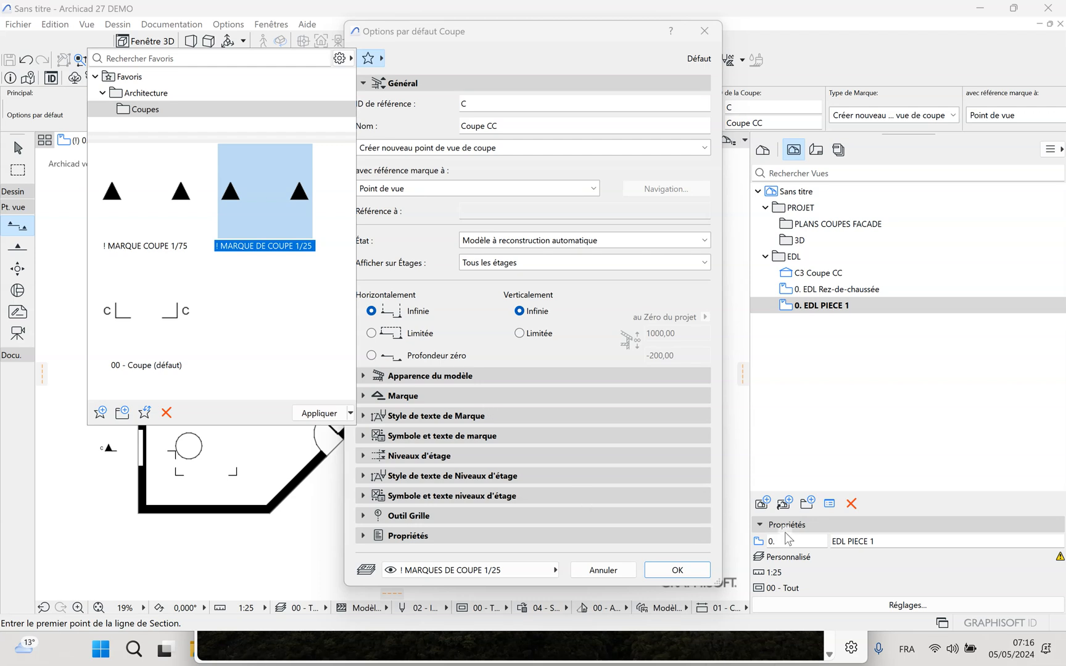
{"action": "left_click", "coordinate": [678, 570]}
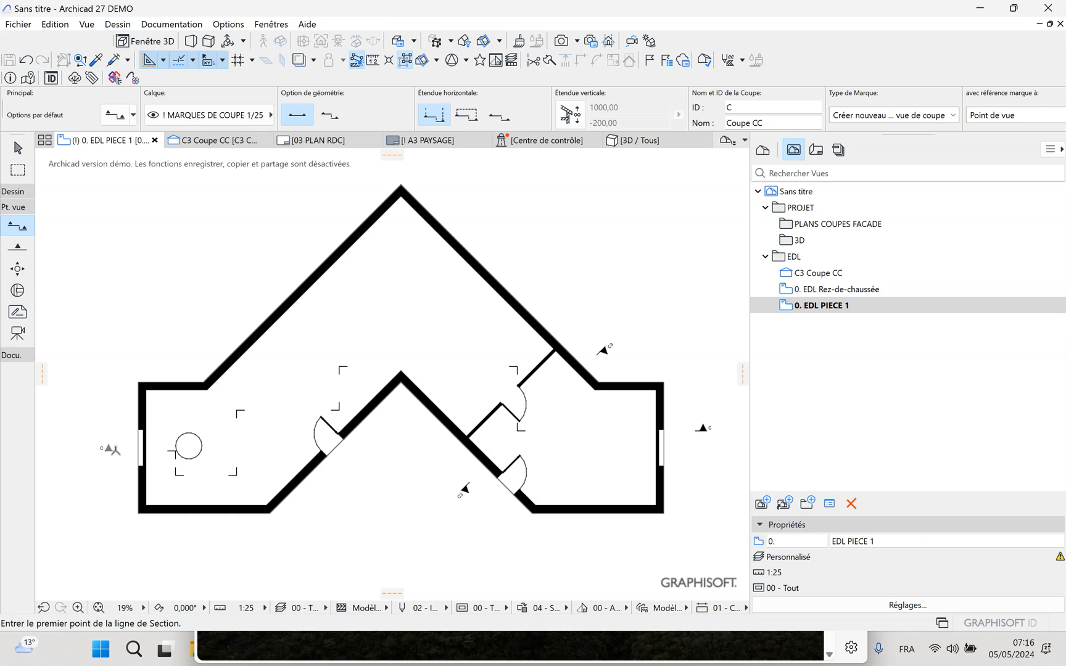
Check which layers the C3 and C section markers are assigned to
{"action": "left_click", "coordinate": [17, 148]}
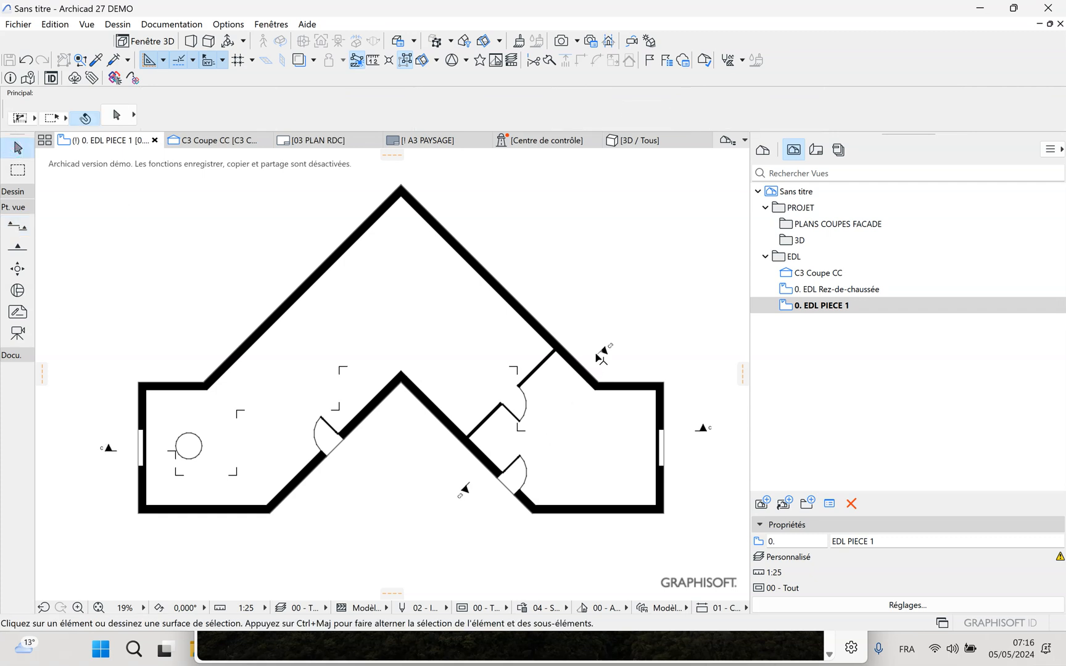
{"action": "left_click", "coordinate": [604, 350]}
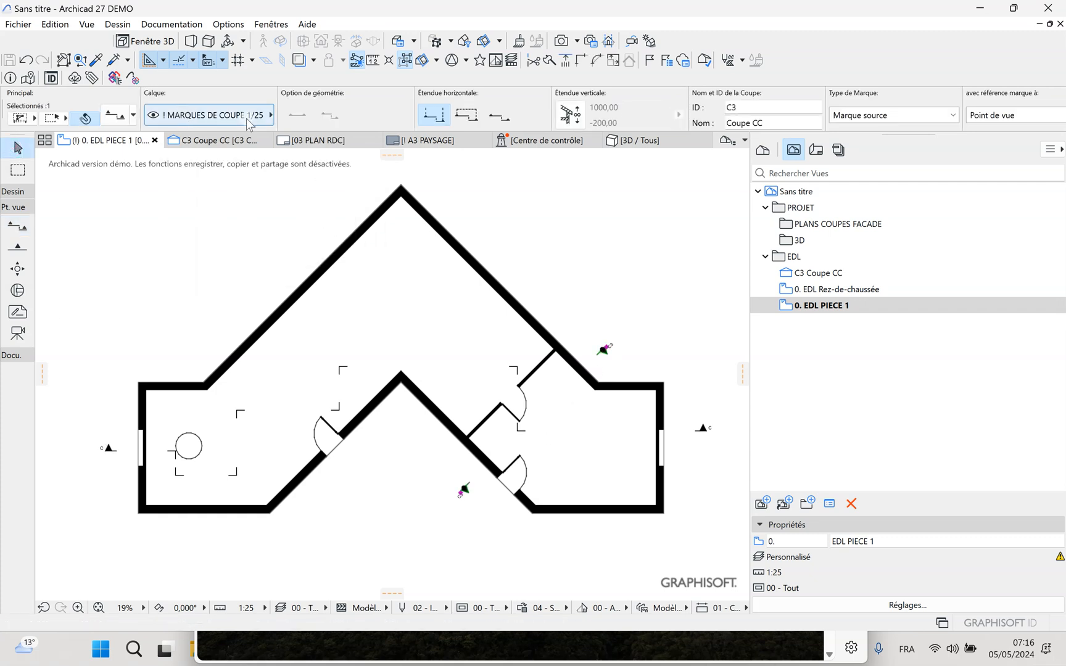
{"action": "left_click", "coordinate": [366, 547]}
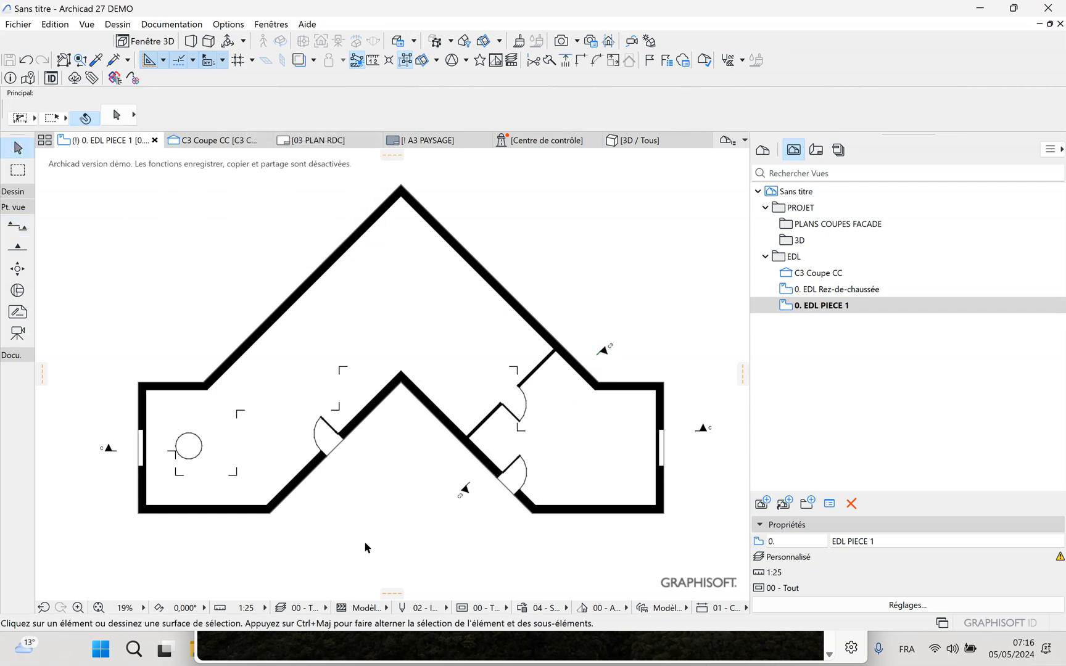
{"action": "left_click", "coordinate": [109, 451]}
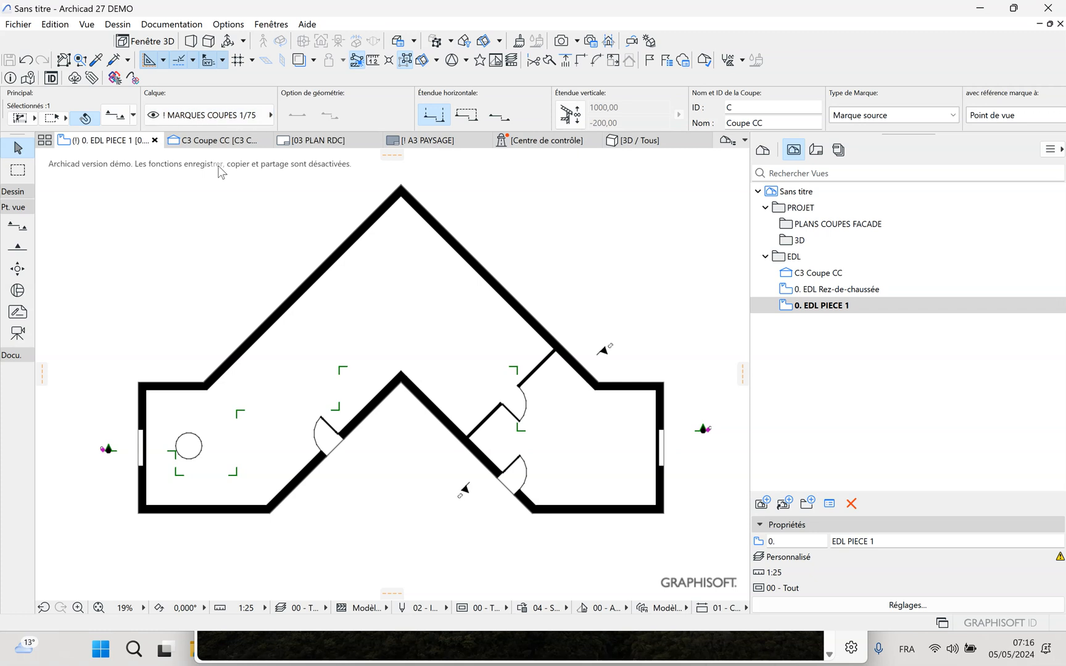
{"action": "left_click", "coordinate": [103, 253]}
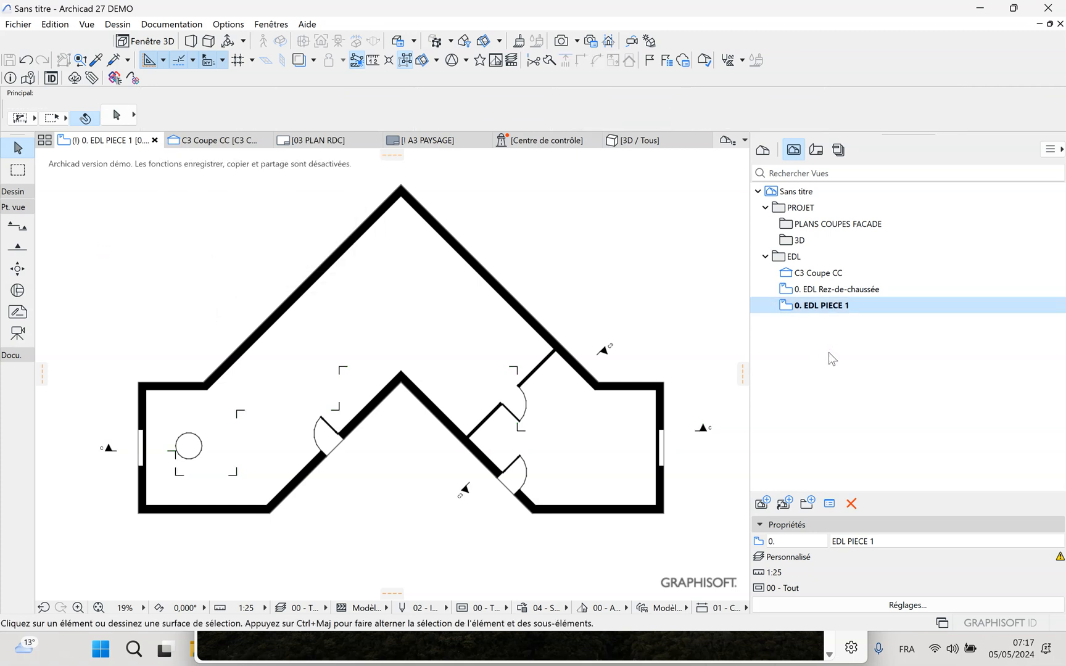
Open the "EDL Rez-de-chaussée" view and apply the "00 - Tous les calques" layer combination
{"action": "double_click", "coordinate": [836, 290]}
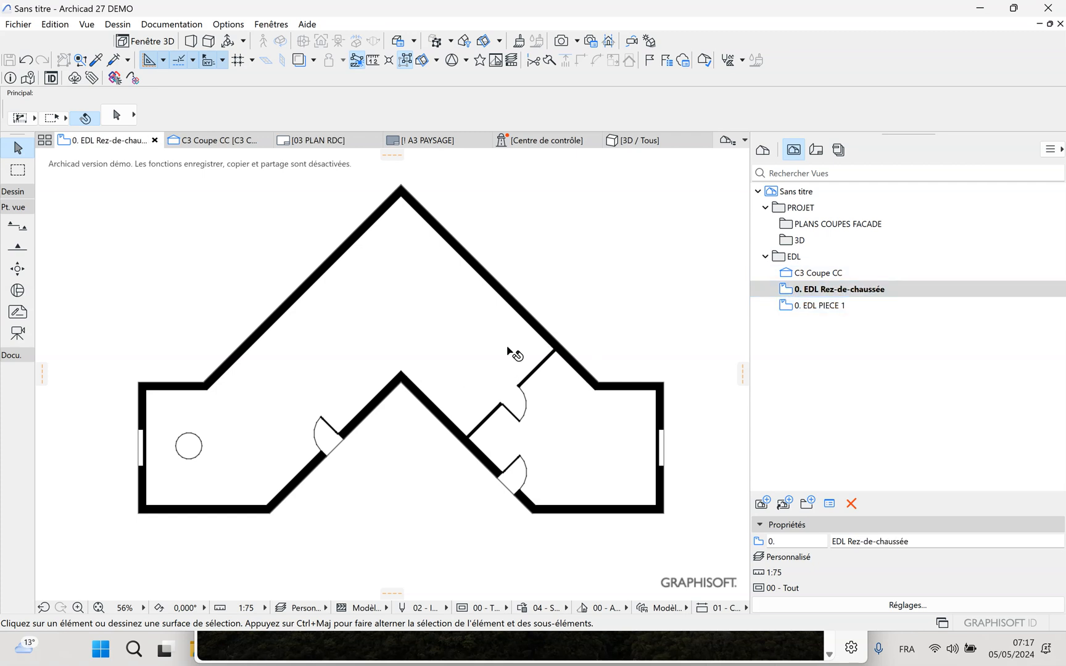
{"action": "left_click", "coordinate": [836, 289]}
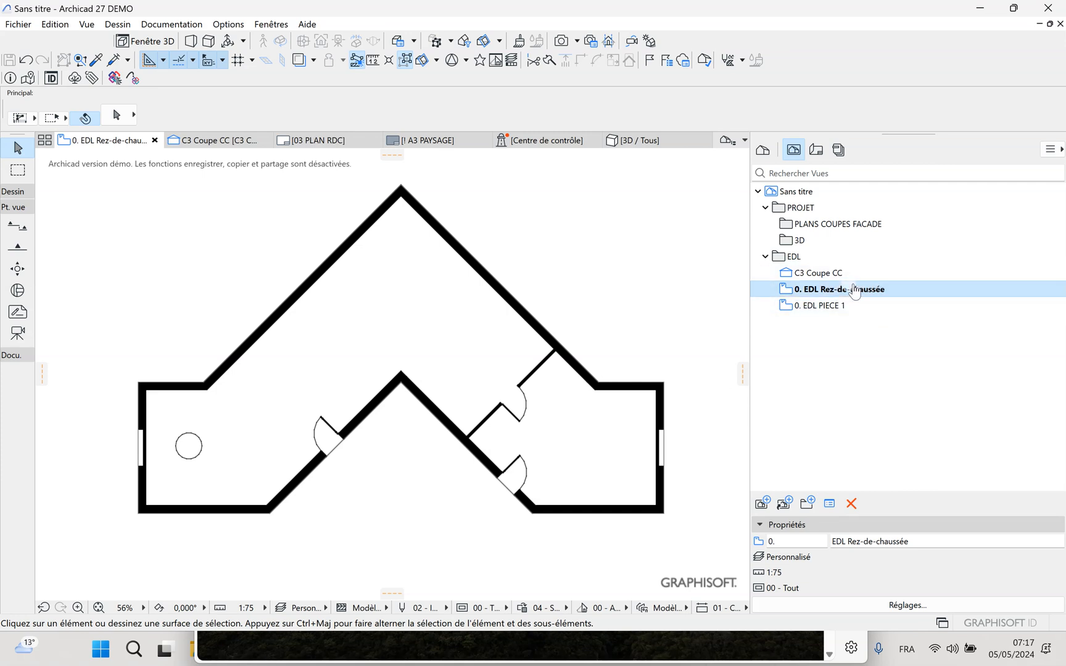
{"action": "left_click", "coordinate": [324, 608]}
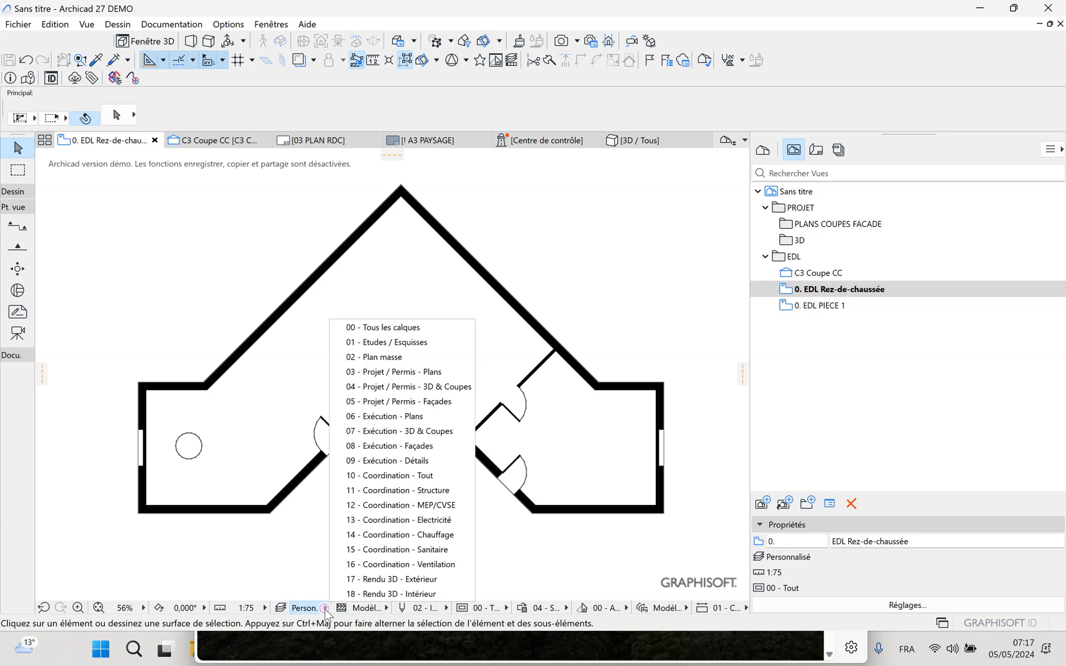
{"action": "left_click", "coordinate": [377, 331]}
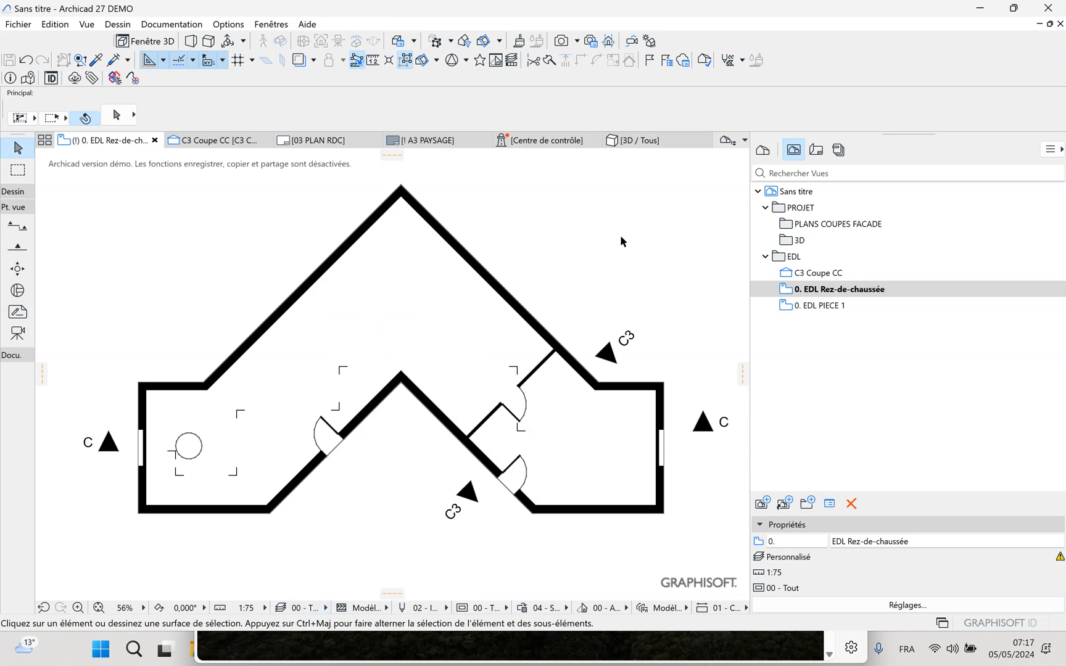
Hide the layer of the C3 section marker and redefine the "EDL Rez-de-chaussée" view with the current settings
{"action": "left_click_drag", "start_coordinate": [582, 258], "coordinate": [734, 388]}
{"action": "left_click", "coordinate": [607, 354]}
{"action": "right_click", "coordinate": [608, 353]}
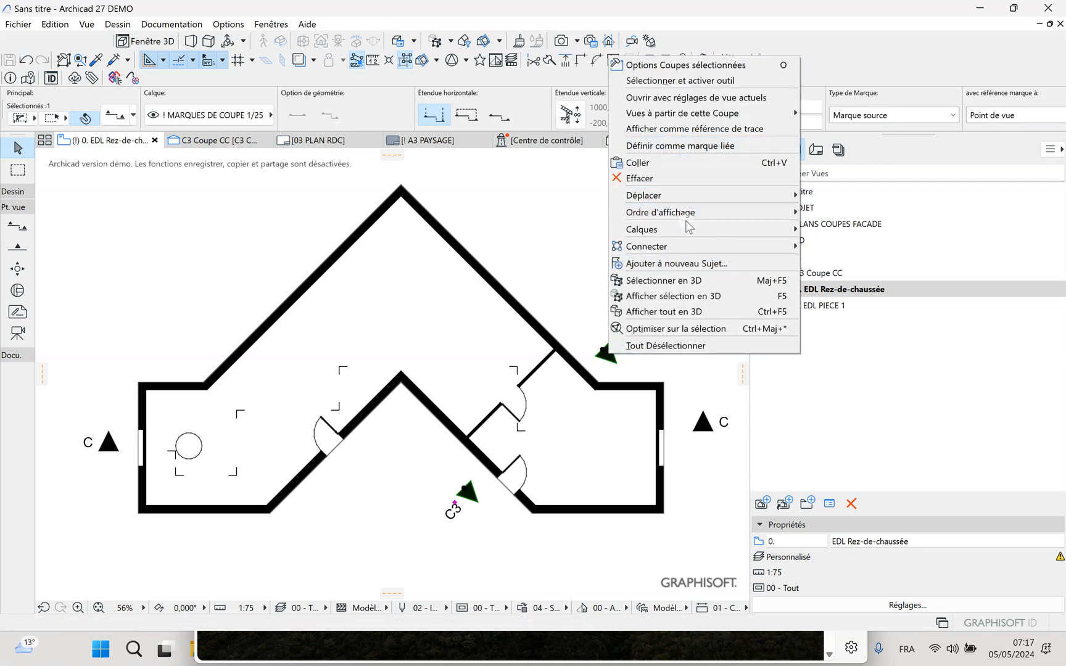
{"action": "mouse_move", "coordinate": [695, 229]}
{"action": "left_click", "coordinate": [827, 245]}
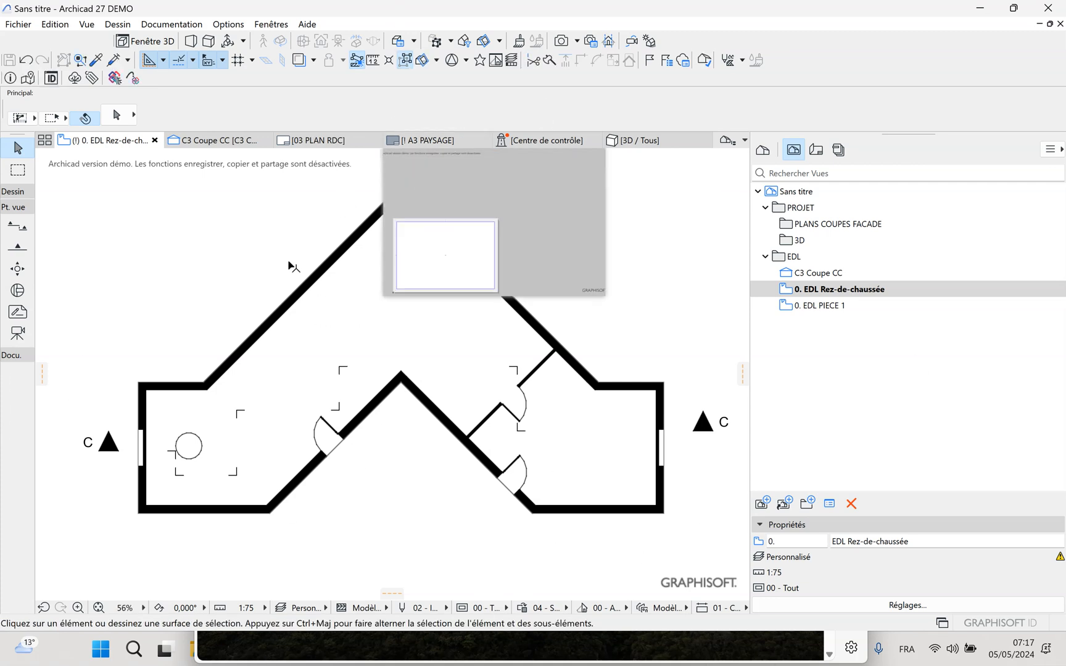
{"action": "right_click", "coordinate": [876, 291]}
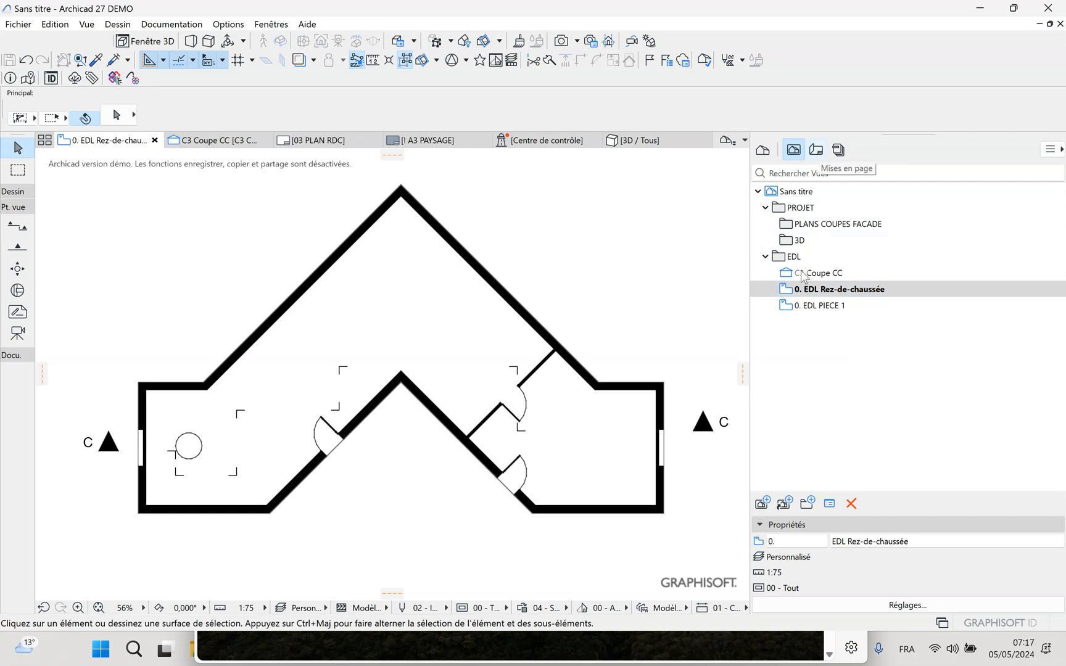
{"action": "left_click", "coordinate": [828, 383]}
Set the dimension tool's defaults to the linear chain type on the "! COTES 1/75" layer
{"action": "left_click", "coordinate": [22, 350]}
{"action": "double_click", "coordinate": [17, 375]}
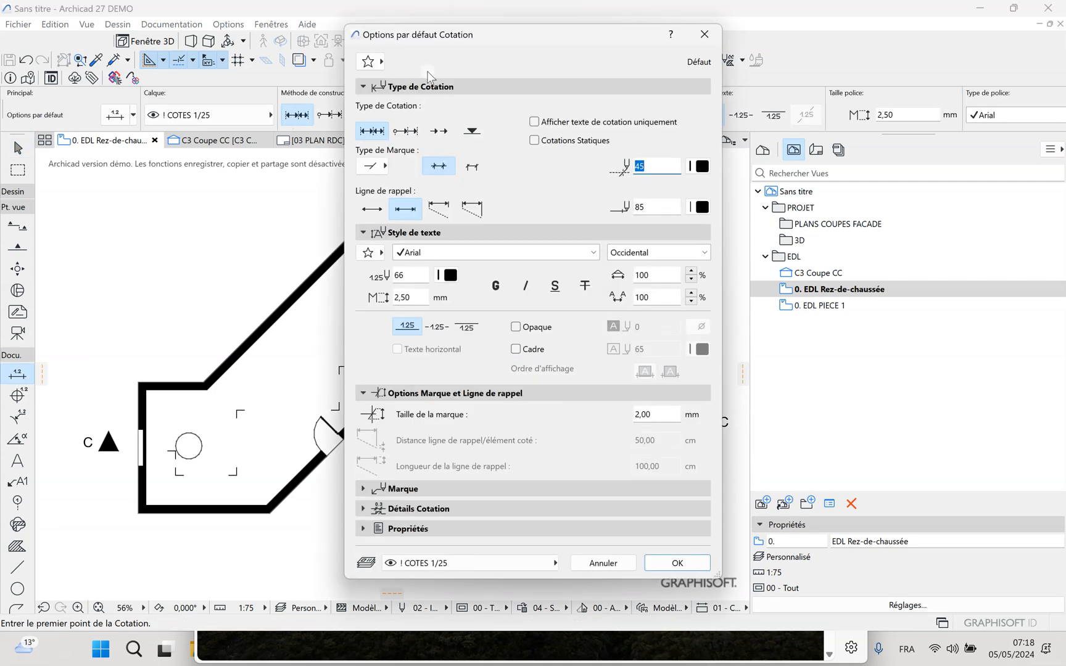
{"action": "left_click", "coordinate": [372, 129]}
{"action": "left_click", "coordinate": [552, 563]}
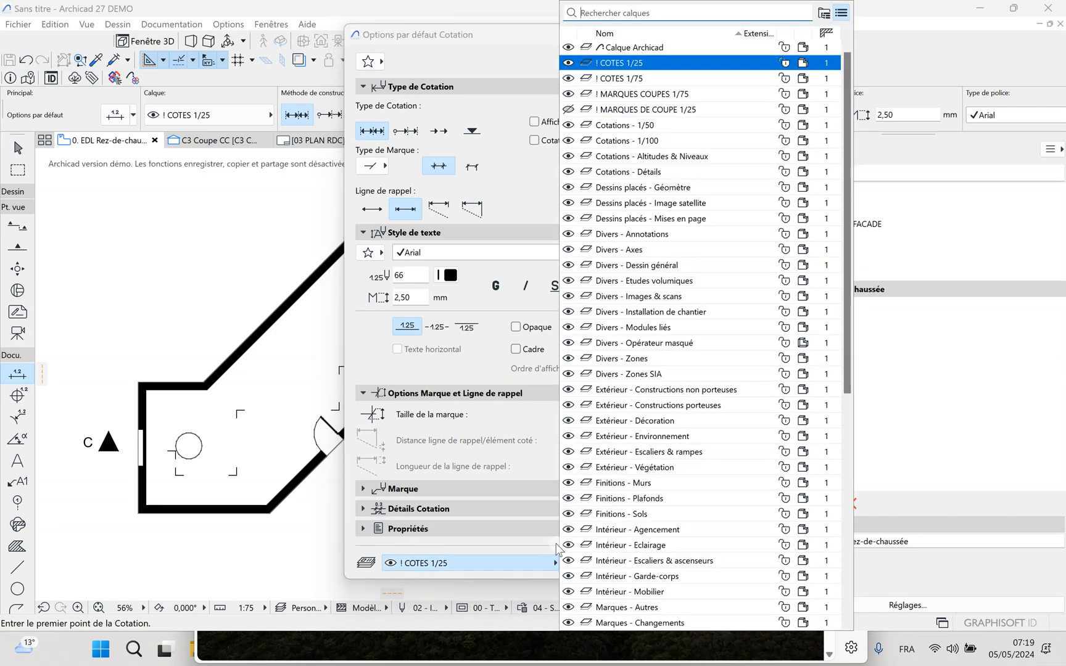
{"action": "left_click", "coordinate": [624, 79]}
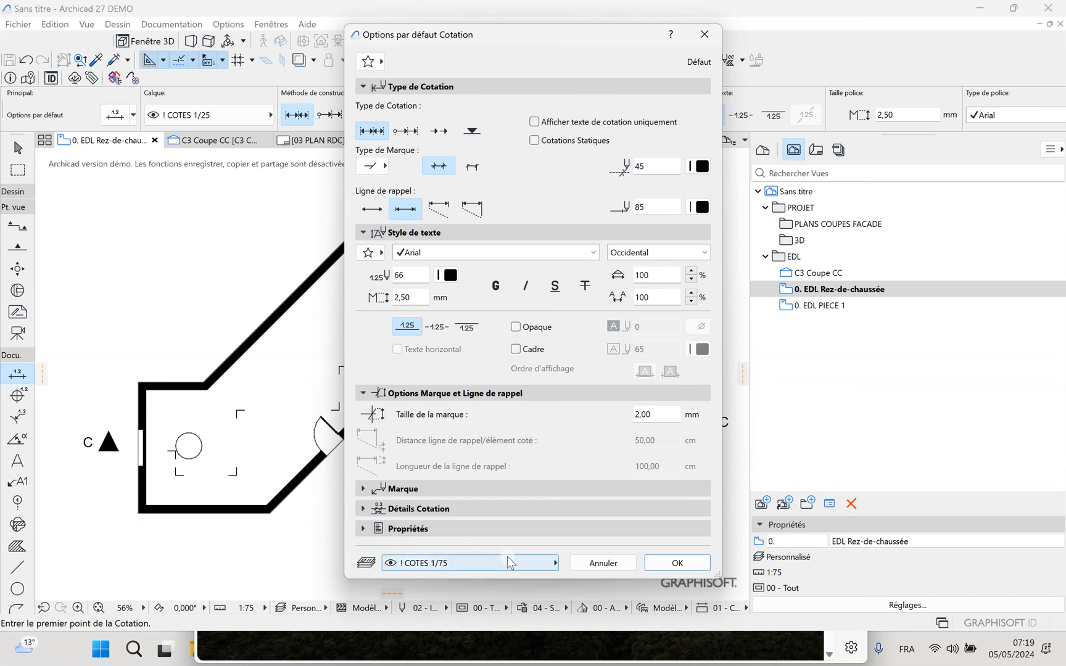
Save the current dimension settings as a new favourite named "COTE EXT 1/75" in the Cotations folder
{"action": "left_click", "coordinate": [368, 62]}
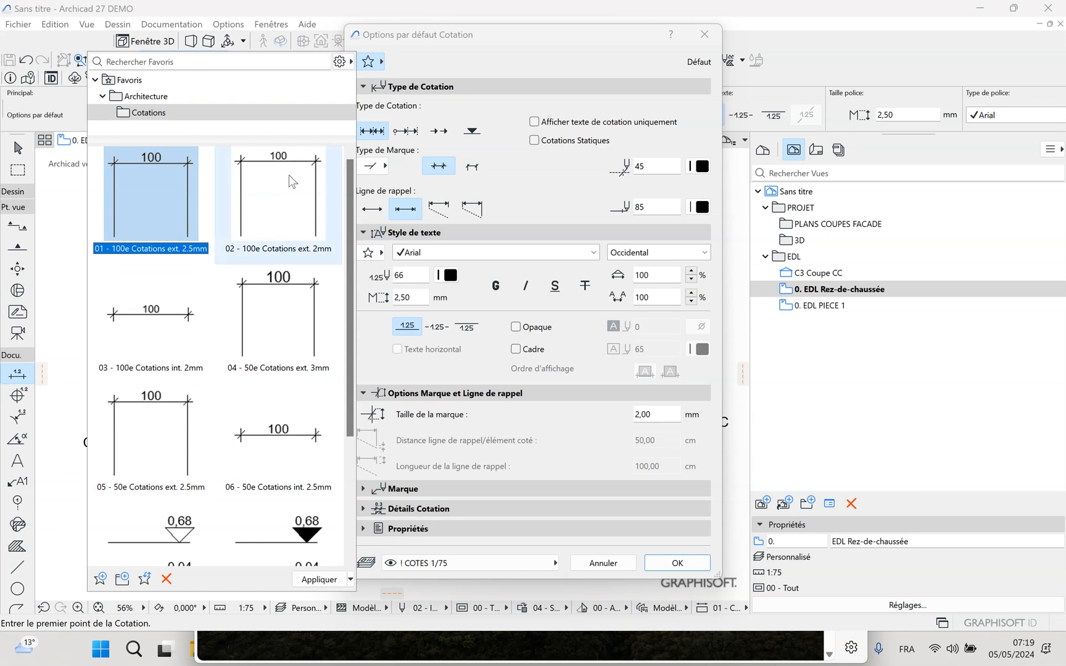
{"action": "left_click", "coordinate": [101, 578]}
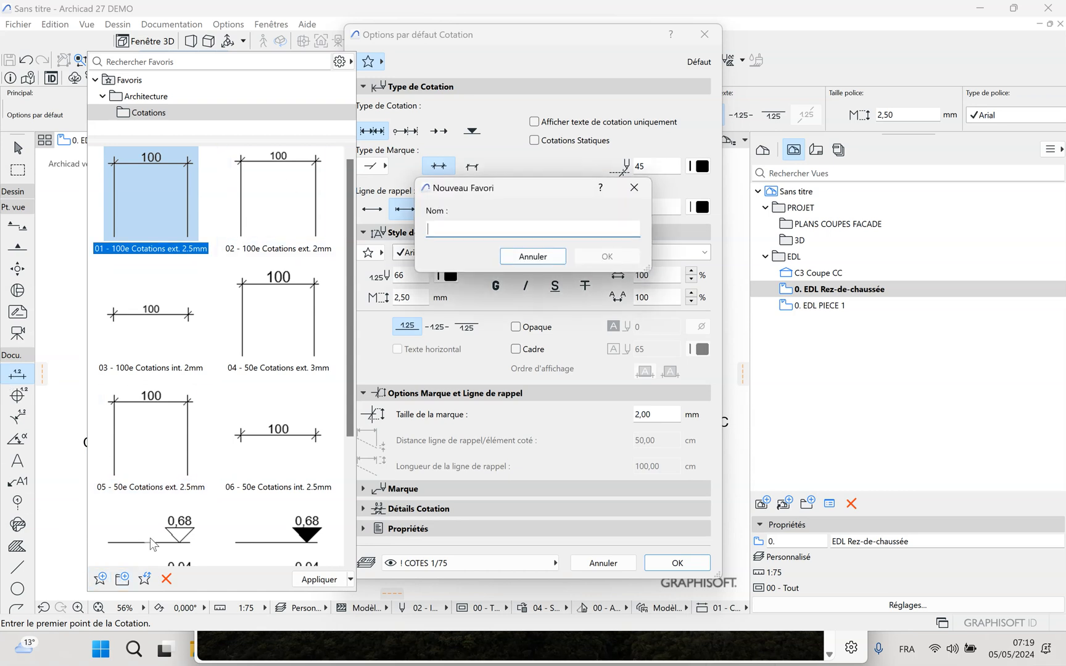
{"action": "type", "text": "COTE 1/75"}
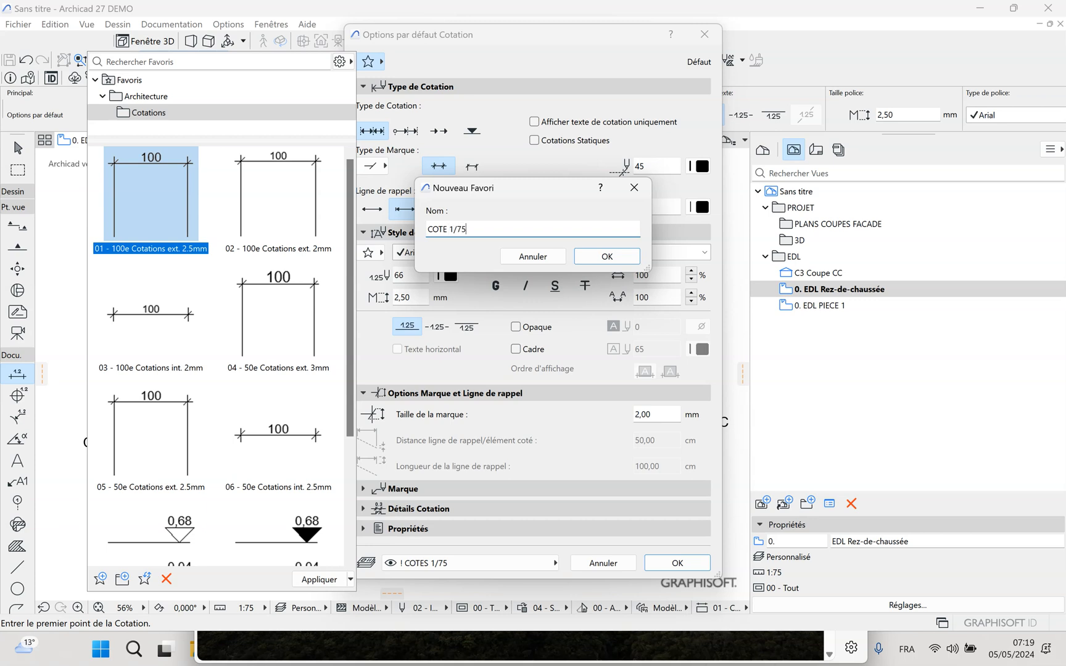
{"action": "left_click", "coordinate": [607, 259]}
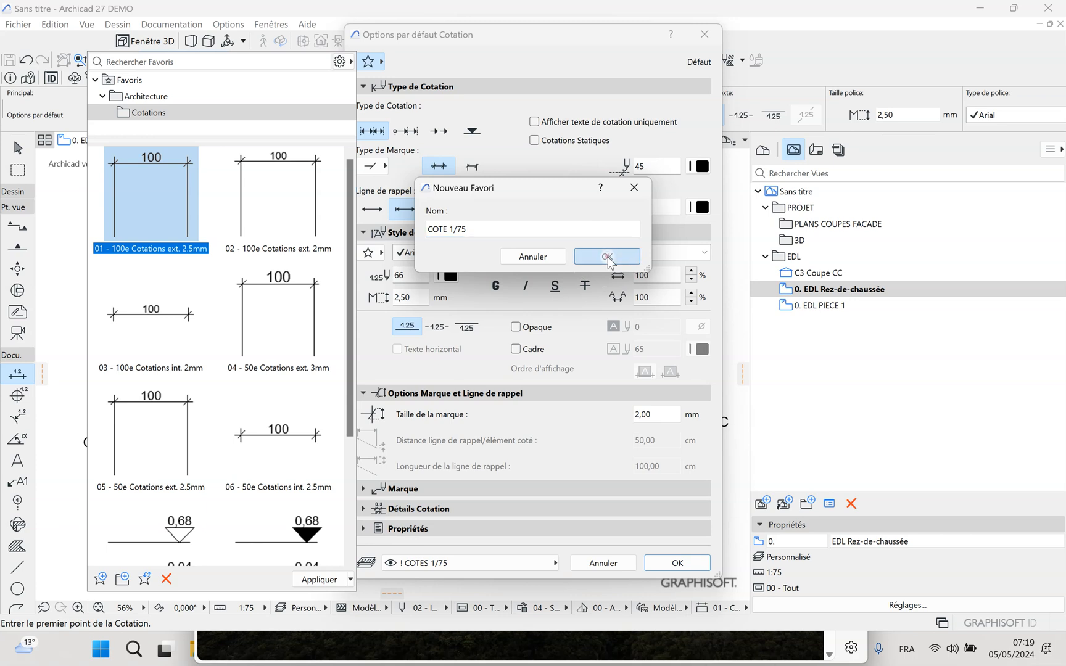
{"action": "left_click_drag", "start_coordinate": [444, 229], "coordinate": [449, 229]}
{"action": "left_click", "coordinate": [450, 229]}
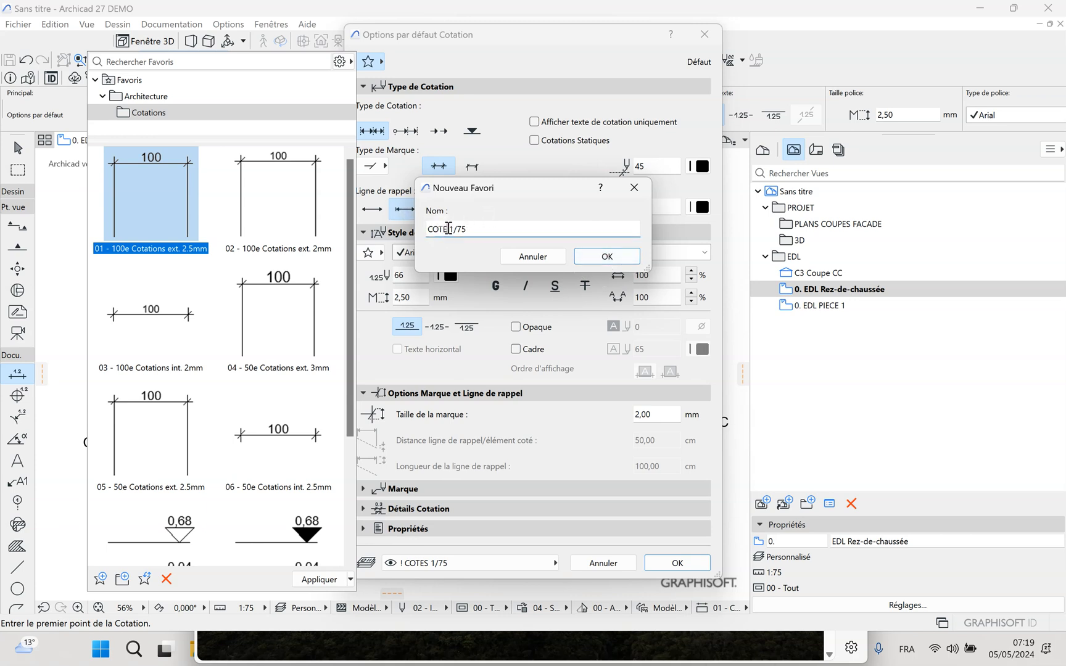
{"action": "type", "text": "E"}
{"action": "key", "text": "BackSpace"}
{"action": "key", "text": "BackSpace"}
{"action": "key", "text": "BackSpace"}
{"action": "type", "text": "EXT"}
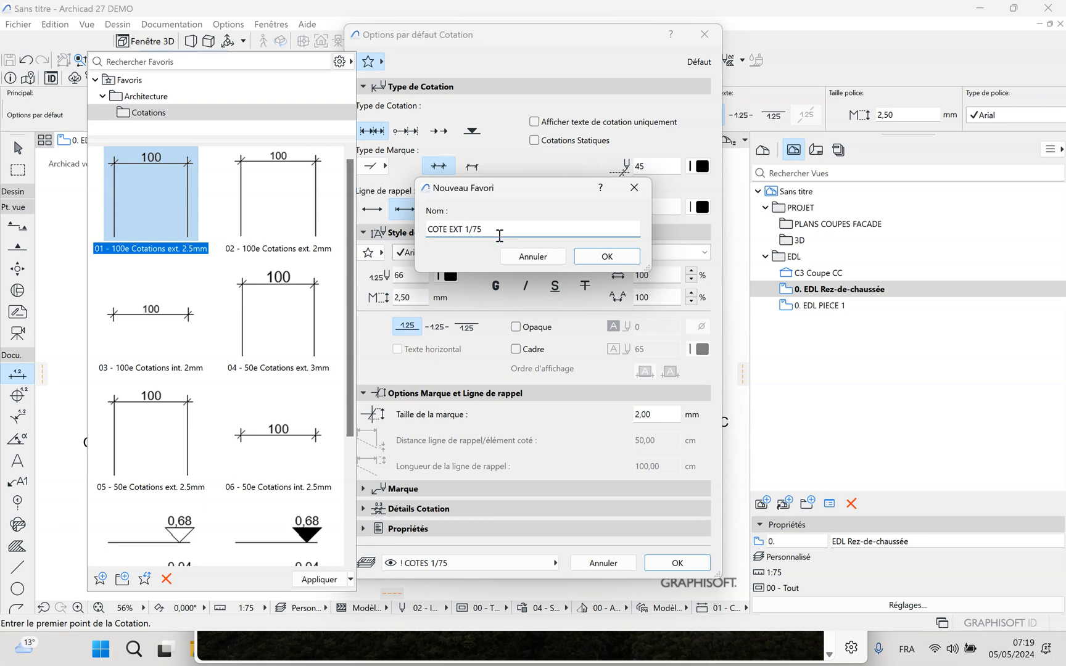
{"action": "left_click", "coordinate": [613, 258]}
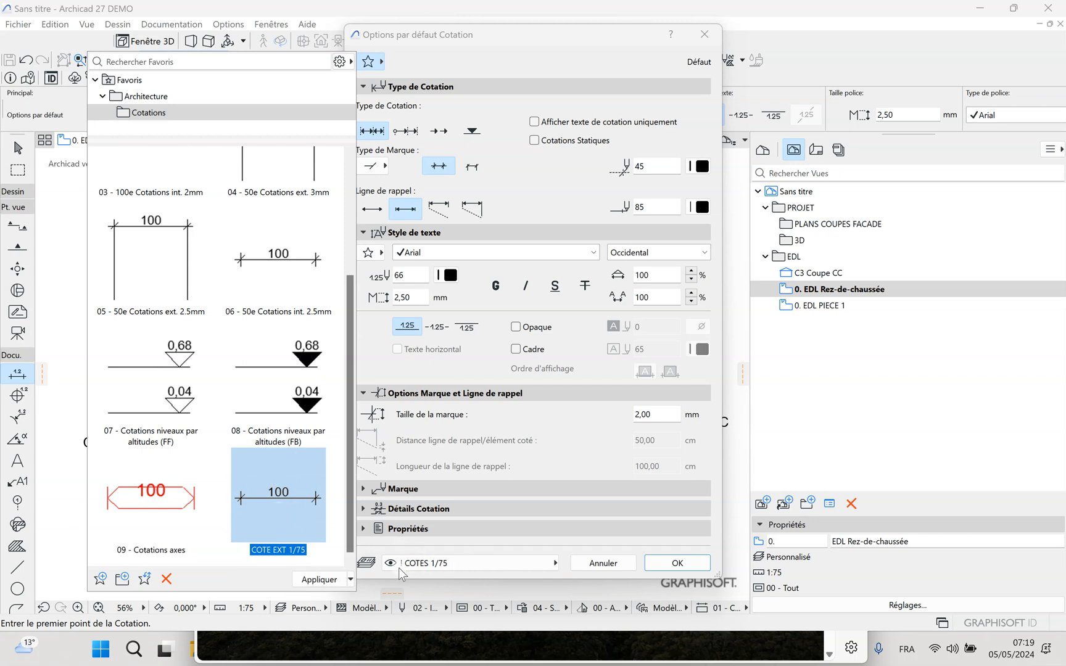
Rename the "COTE EXT 1/75" favourite to "! COTE EXT 1/75" and close the favourites list
{"action": "right_click", "coordinate": [275, 551]}
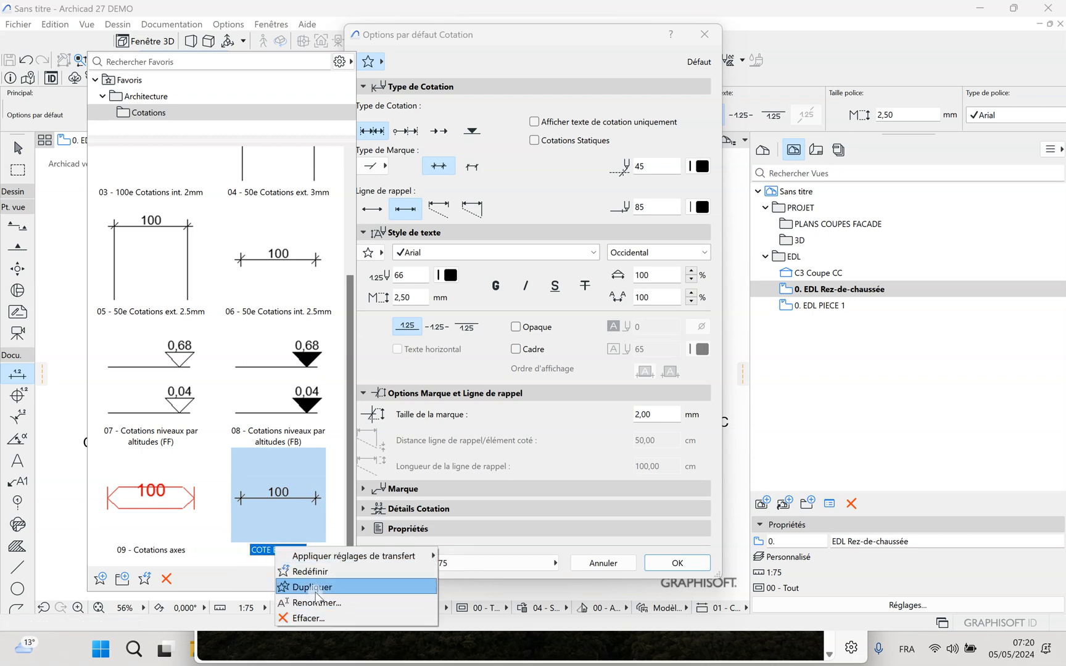
{"action": "left_click", "coordinate": [318, 602]}
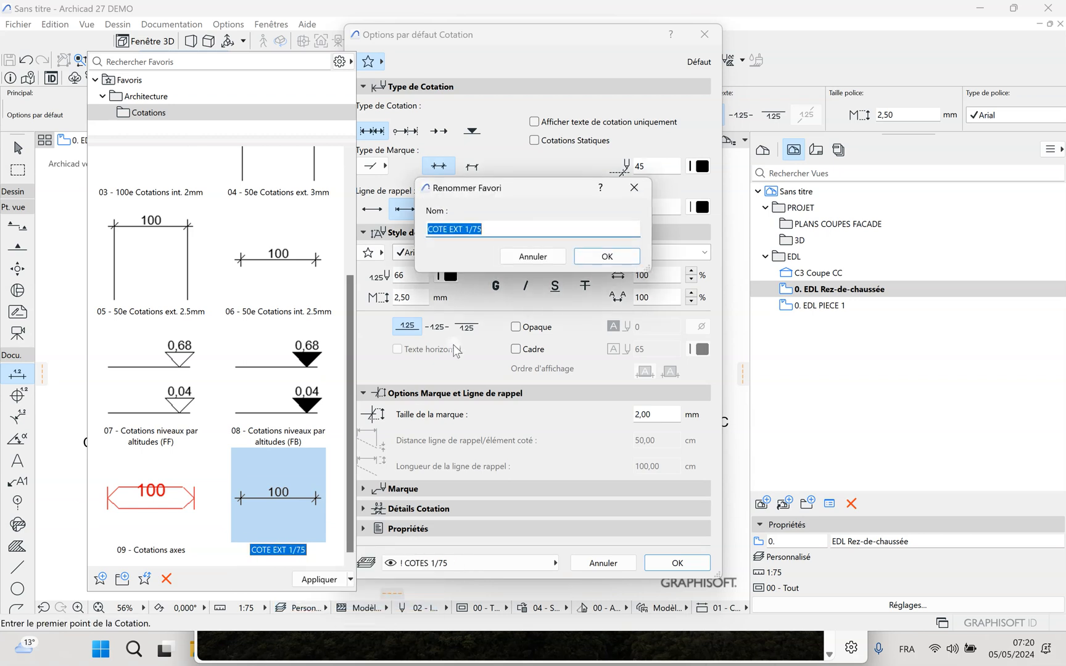
{"action": "left_click", "coordinate": [432, 231]}
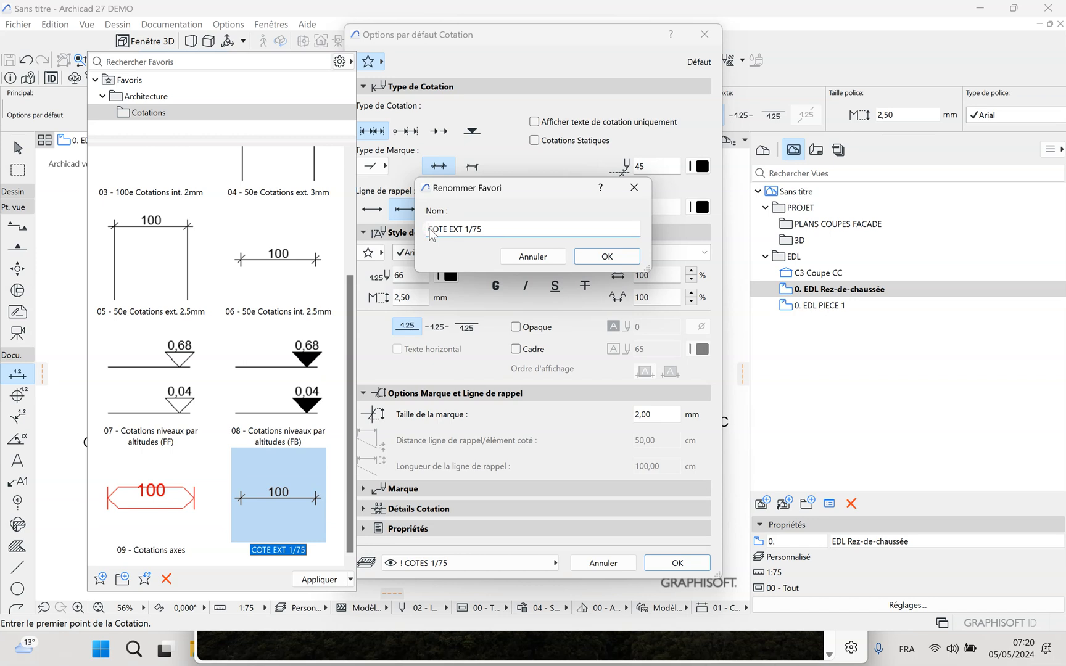
{"action": "type", "text": "!"}
{"action": "key", "text": "BackSpace"}
{"action": "key", "text": "BackSpace"}
{"action": "type", "text": "!"}
{"action": "left_click", "coordinate": [606, 256]}
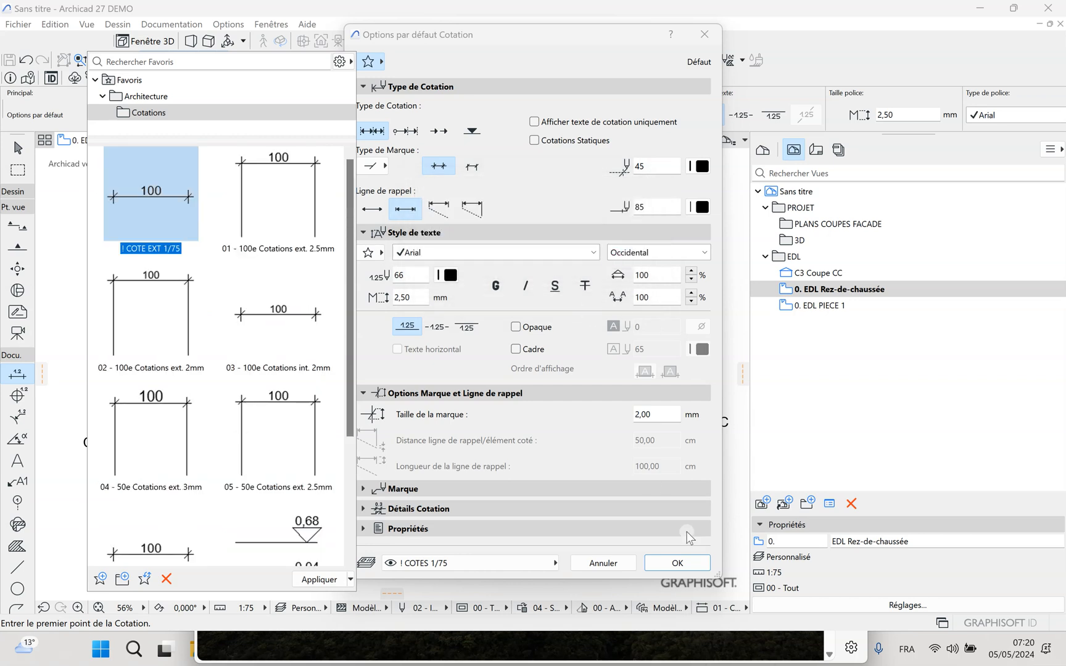
{"action": "left_click", "coordinate": [570, 444]}
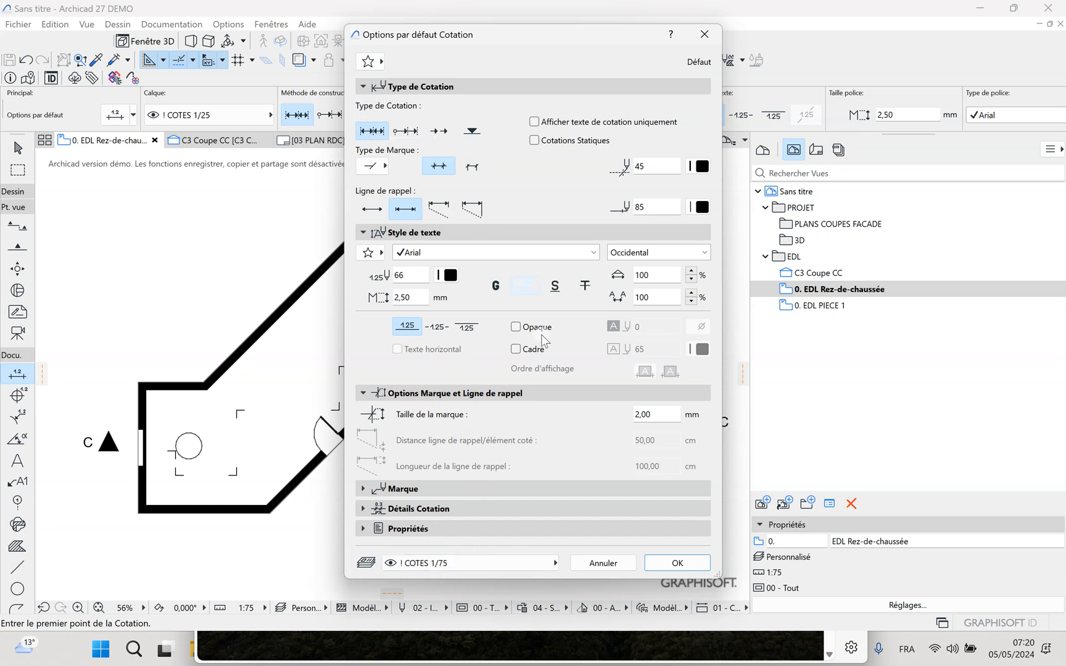
Assign the dimension defaults to the "! COTES 1/25" layer and save them as the favourite "! COTE INT 1/25"
{"action": "left_click", "coordinate": [534, 564]}
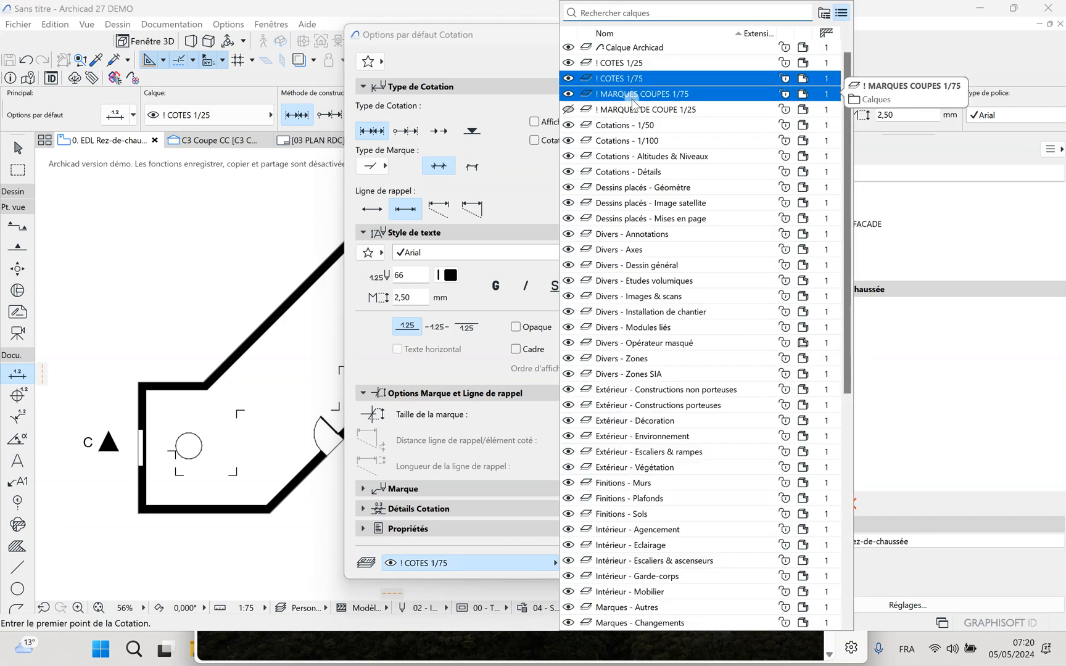
{"action": "left_click", "coordinate": [633, 64]}
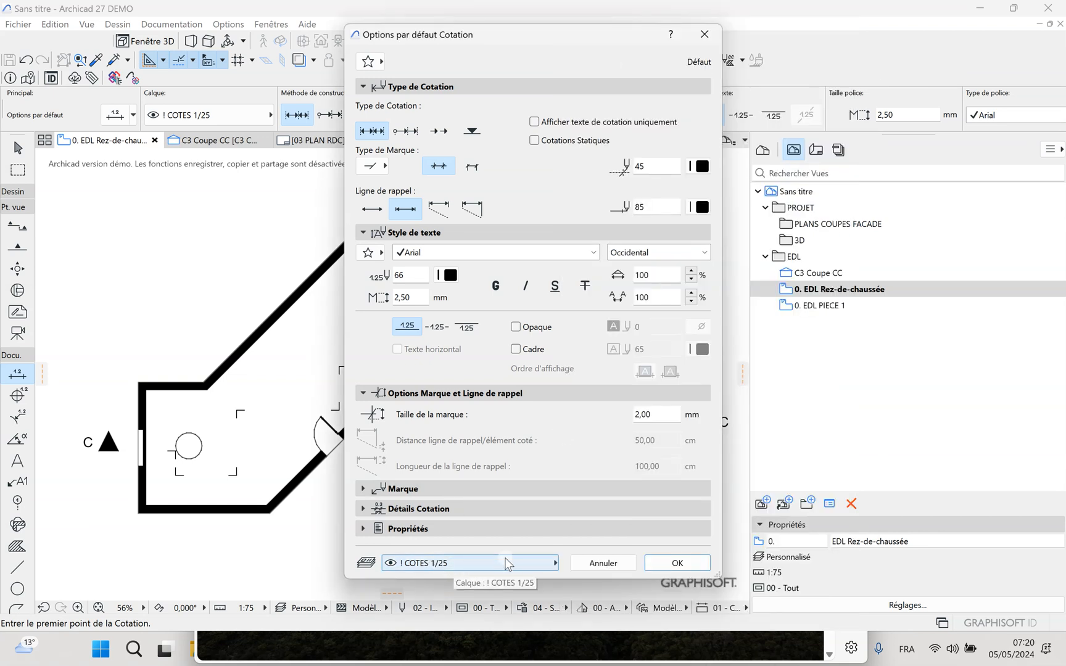
{"action": "left_click", "coordinate": [369, 61]}
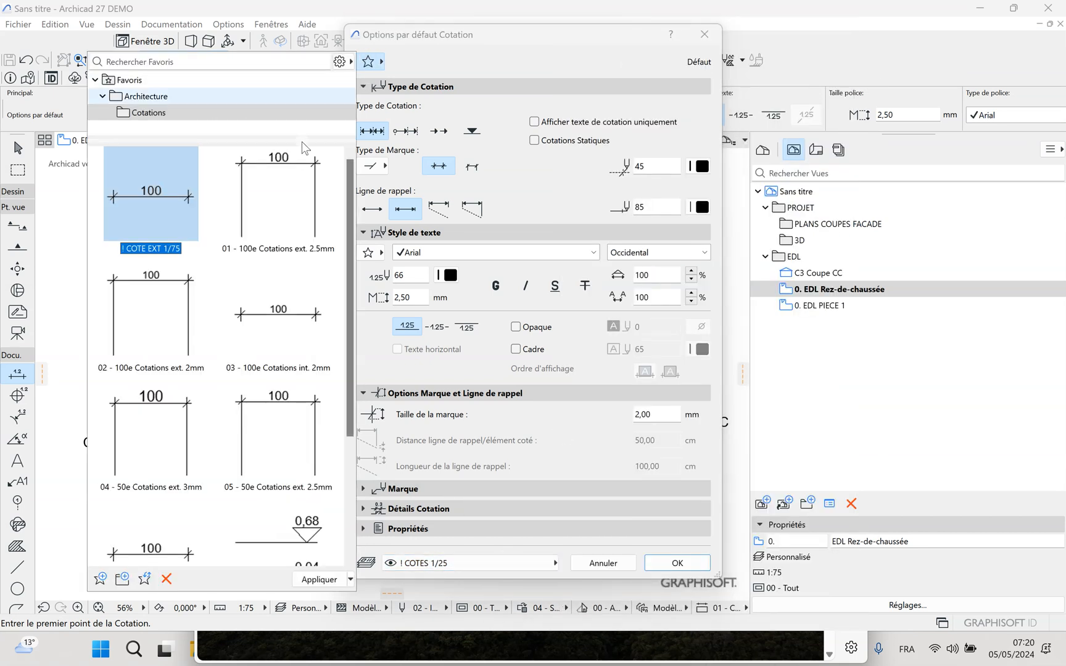
{"action": "left_click", "coordinate": [100, 580]}
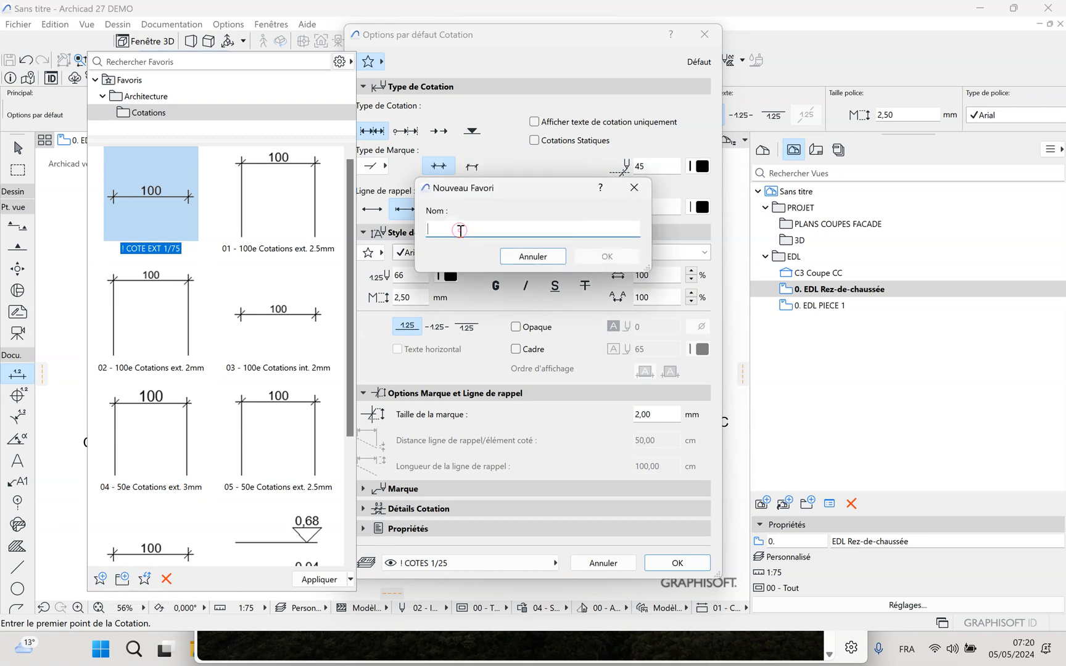
{"action": "type", "text": "§"}
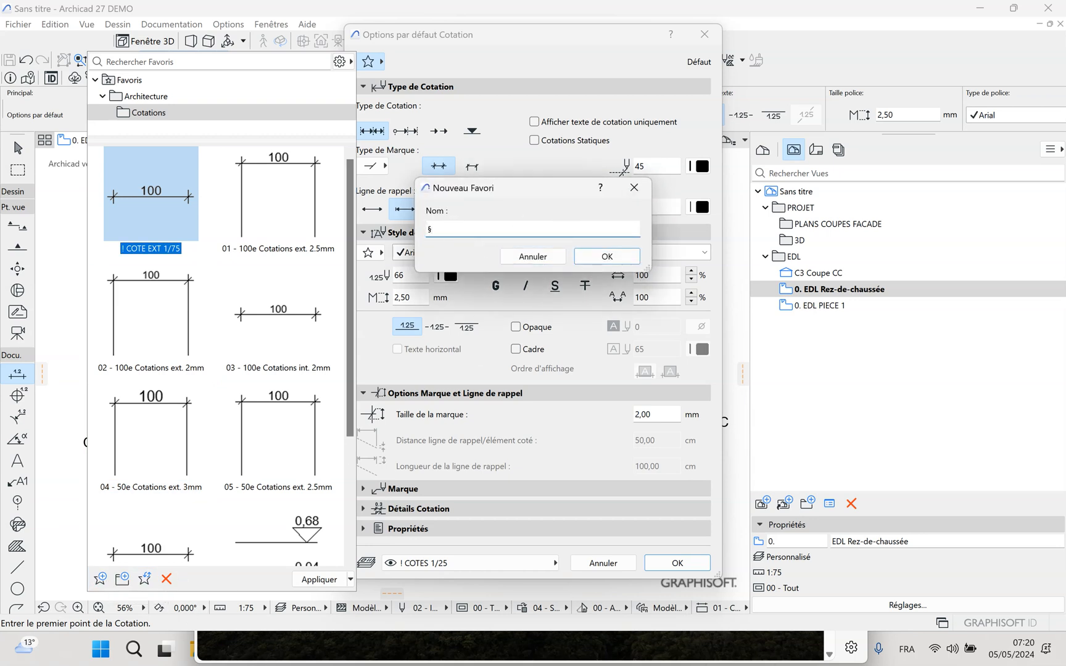
{"action": "key", "text": "BackSpace"}
{"action": "type", "text": "! COTE INT 1/25"}
{"action": "left_click", "coordinate": [607, 256]}
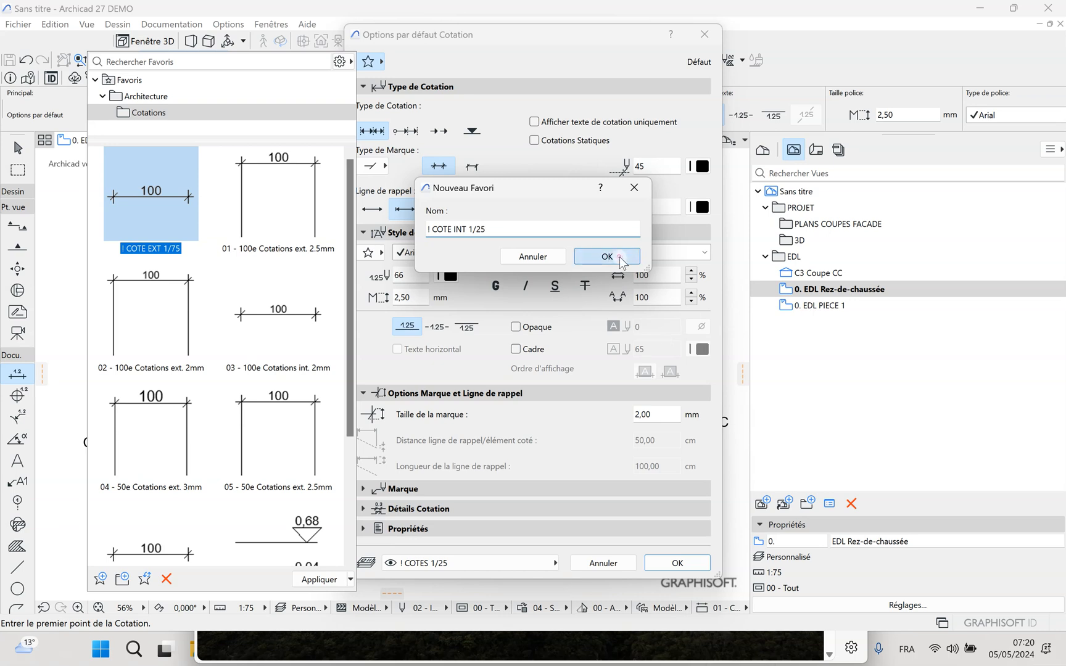
{"action": "left_click", "coordinate": [682, 566]}
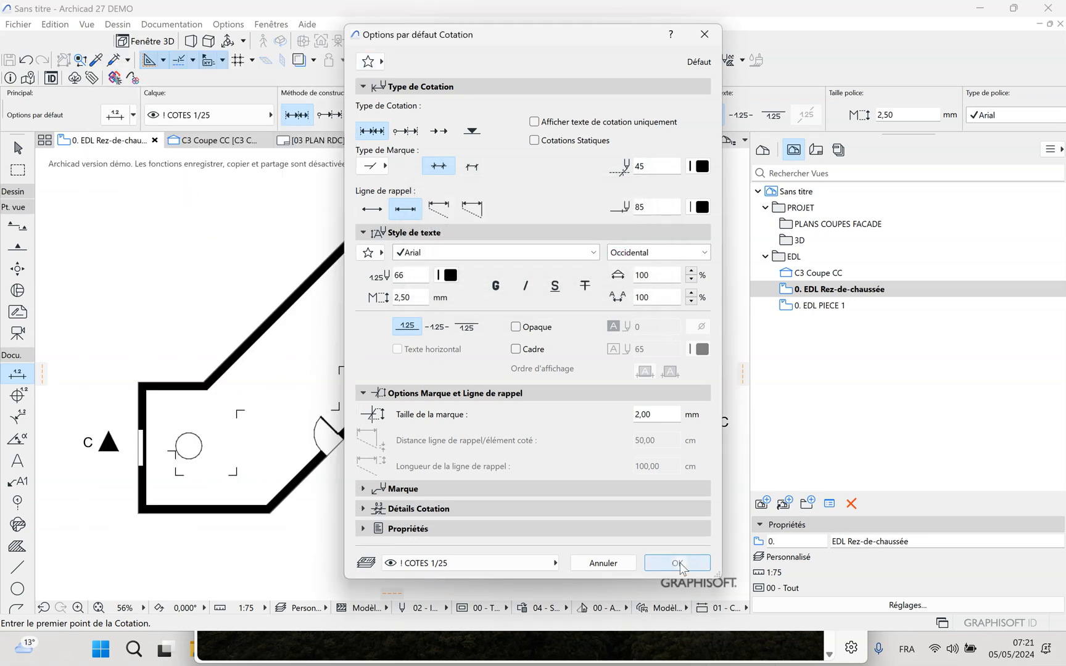
{"action": "left_click", "coordinate": [678, 563]}
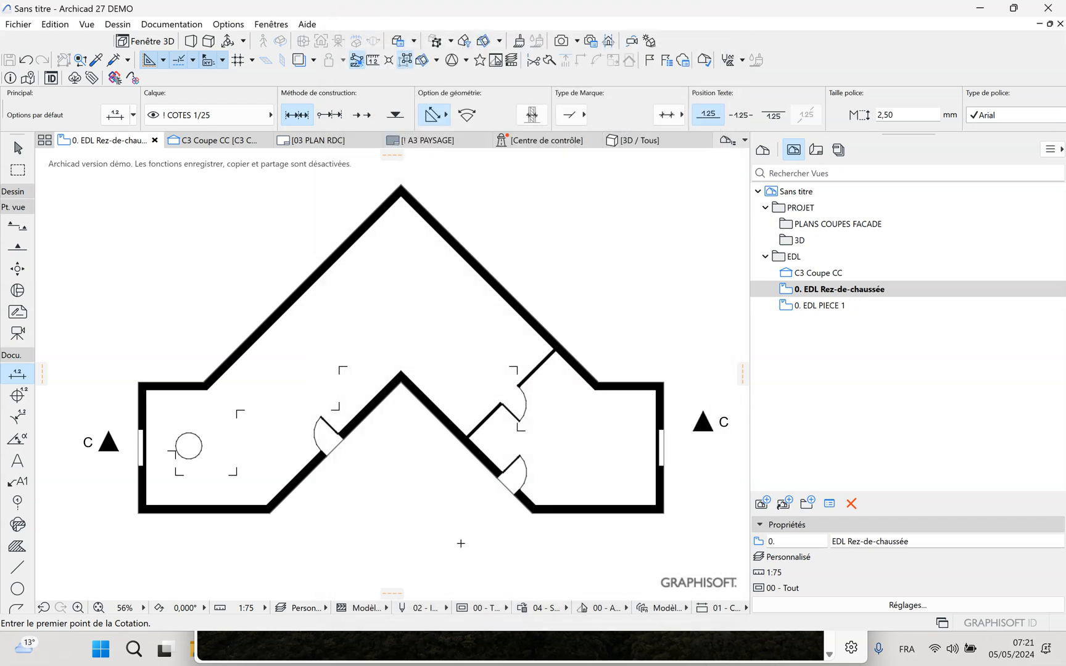
Apply the "! COTE EXT 1/75" favourite and place a horizontal dimension chain below the plan through the lower wall corners and inner apex
{"action": "scroll", "coordinate": [381, 503], "scroll_direction": "down", "scroll_amount": 2}
{"action": "scroll", "coordinate": [374, 524], "scroll_direction": "up", "scroll_amount": 2}
{"action": "middle_click_drag", "start_coordinate": [371, 524], "coordinate": [343, 505]}
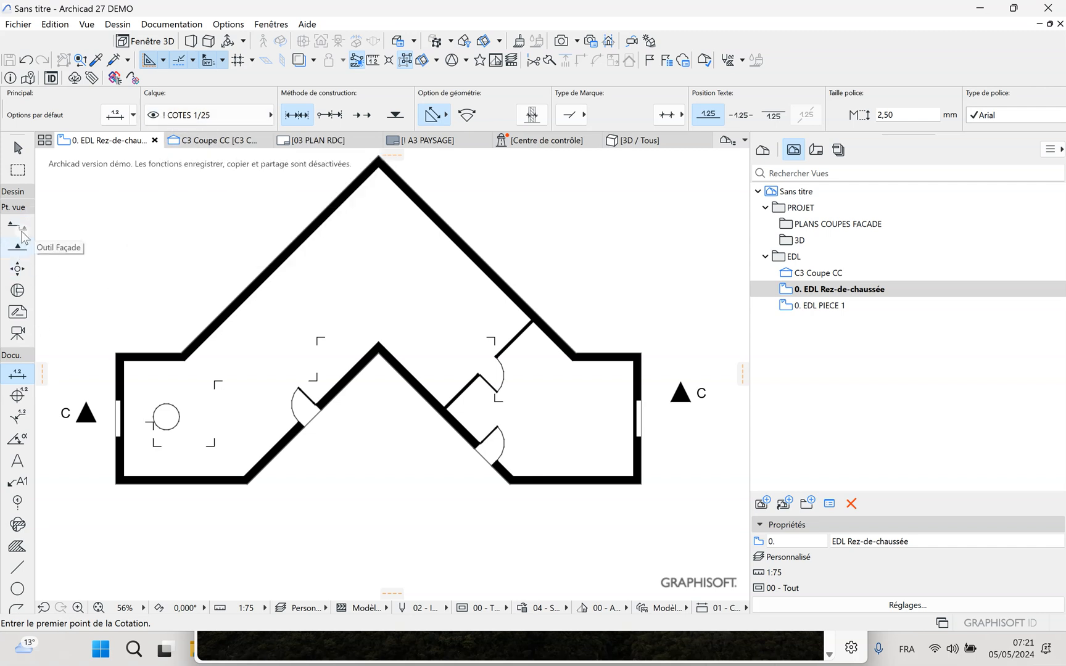
{"action": "left_click", "coordinate": [30, 374]}
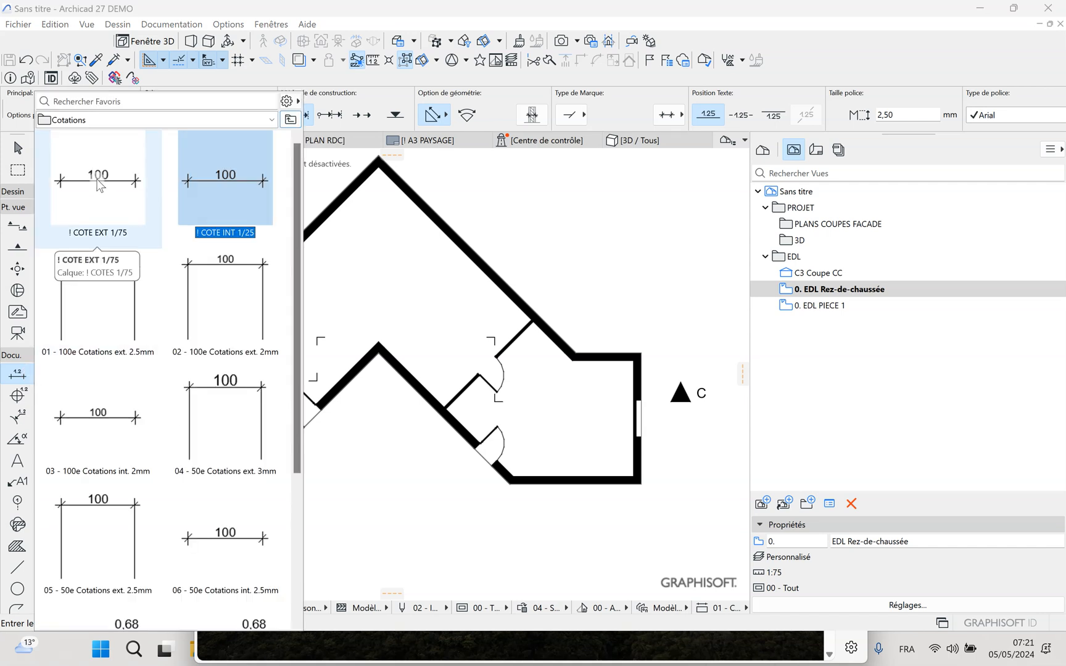
{"action": "double_click", "coordinate": [130, 168]}
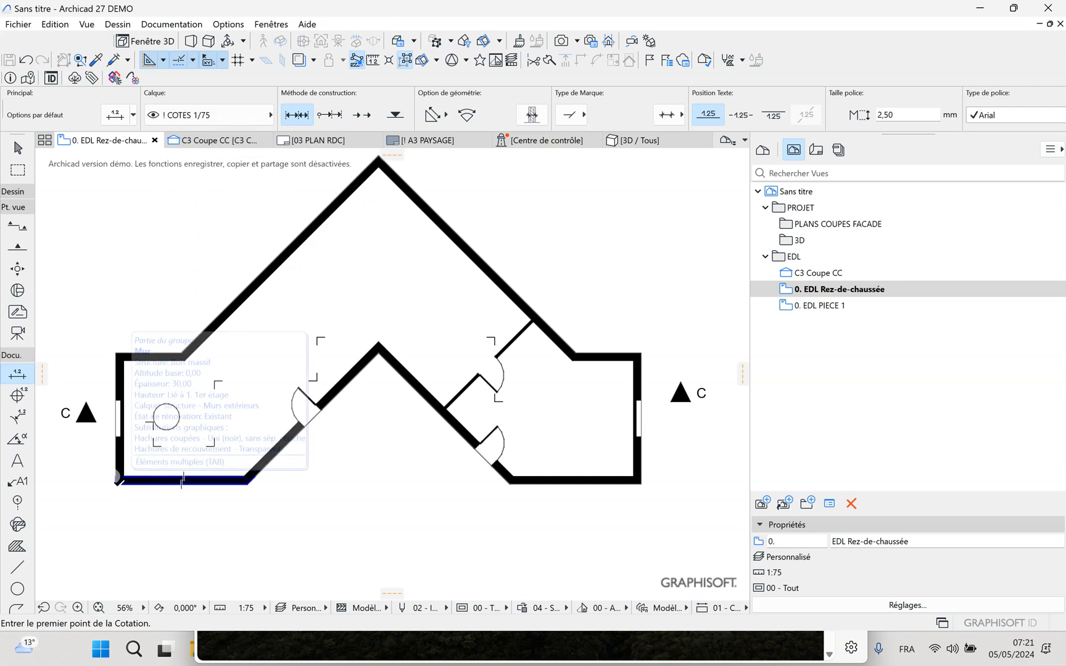
{"action": "left_click", "coordinate": [116, 482]}
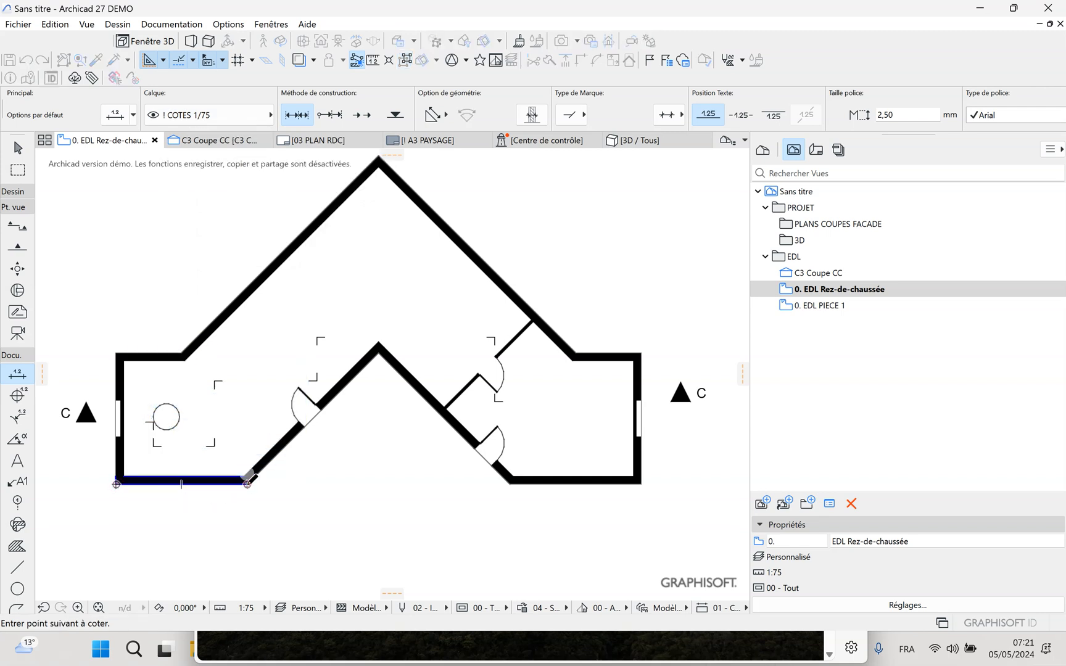
{"action": "left_click", "coordinate": [379, 353]}
{"action": "left_click", "coordinate": [510, 484]}
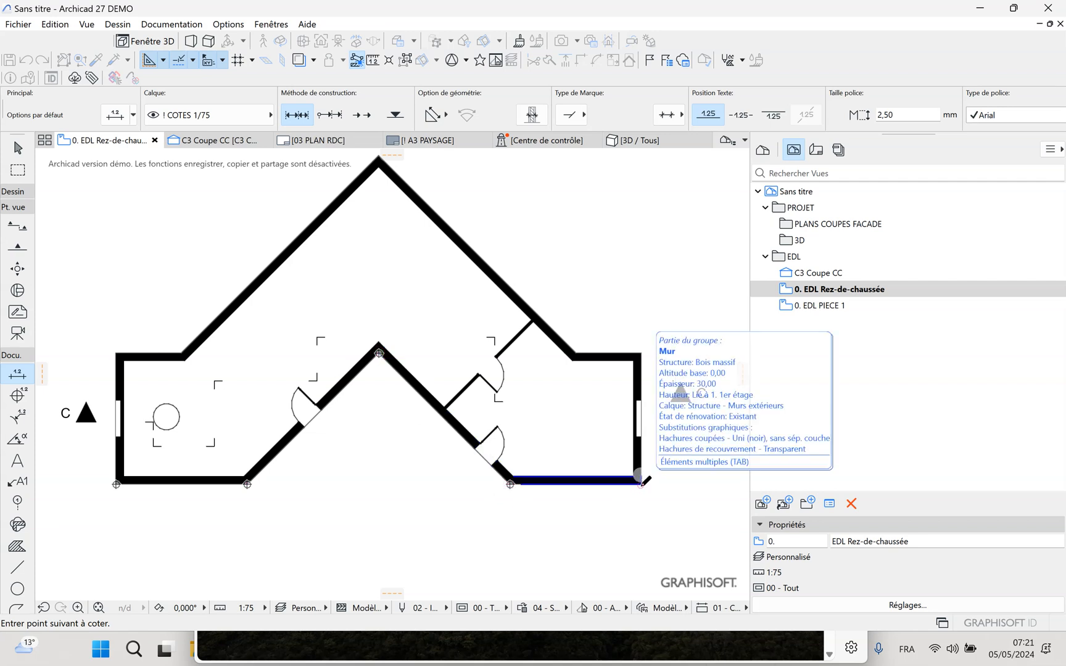
{"action": "double_click", "coordinate": [642, 484]}
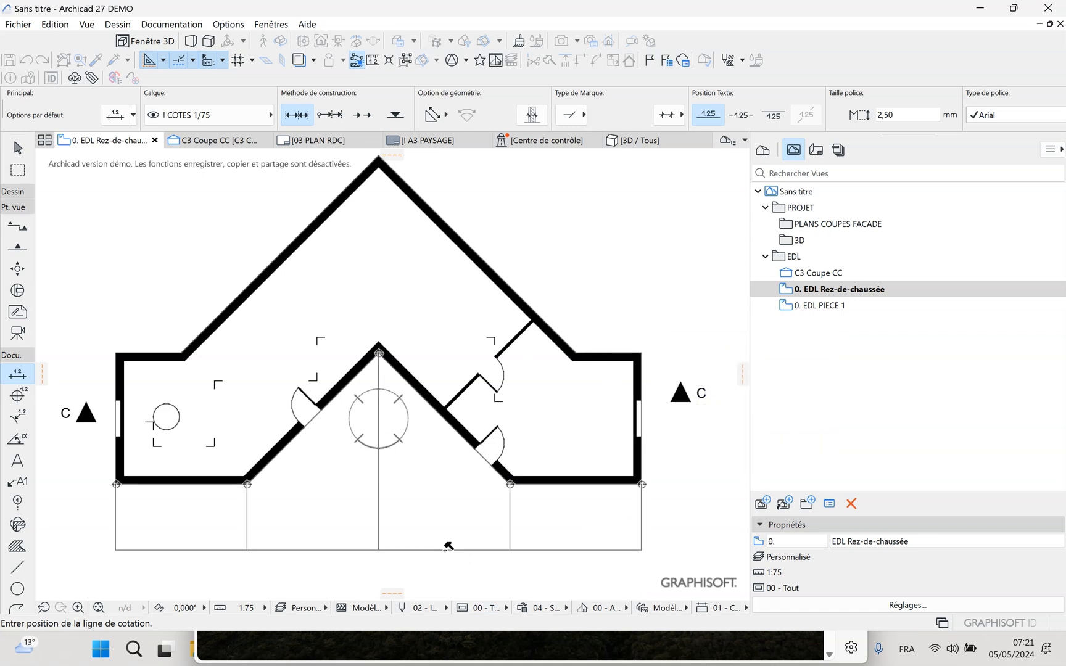
{"action": "left_click", "coordinate": [430, 518]}
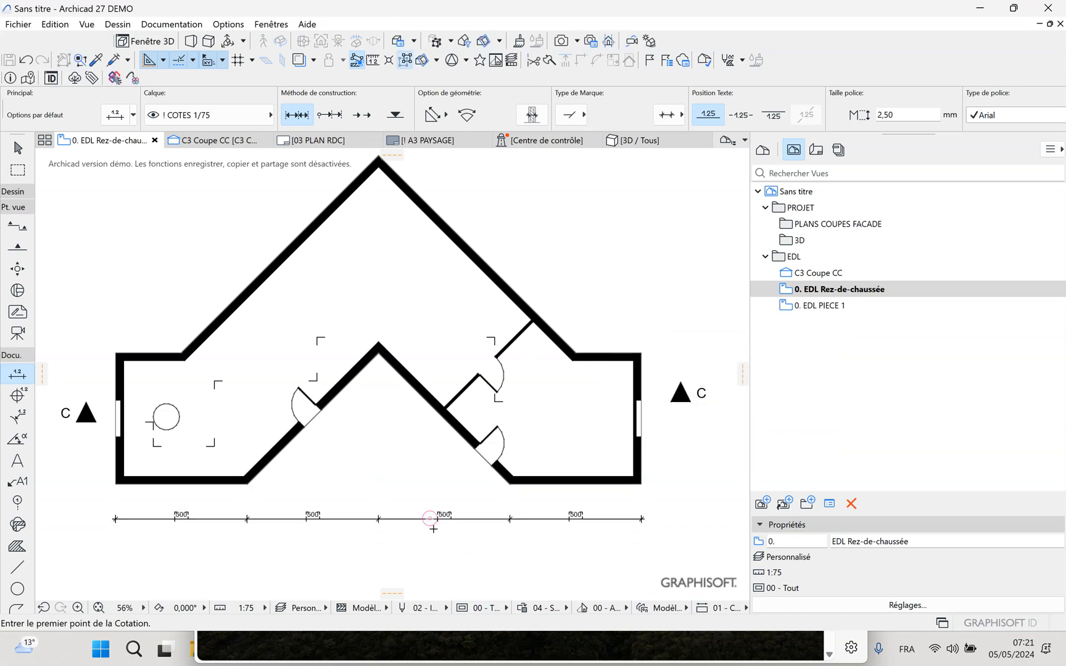
Place an overall horizontal dimension between the plan's two outermost lower corners, beneath the existing dimension chain
{"action": "middle_click_drag", "start_coordinate": [388, 552], "coordinate": [387, 513]}
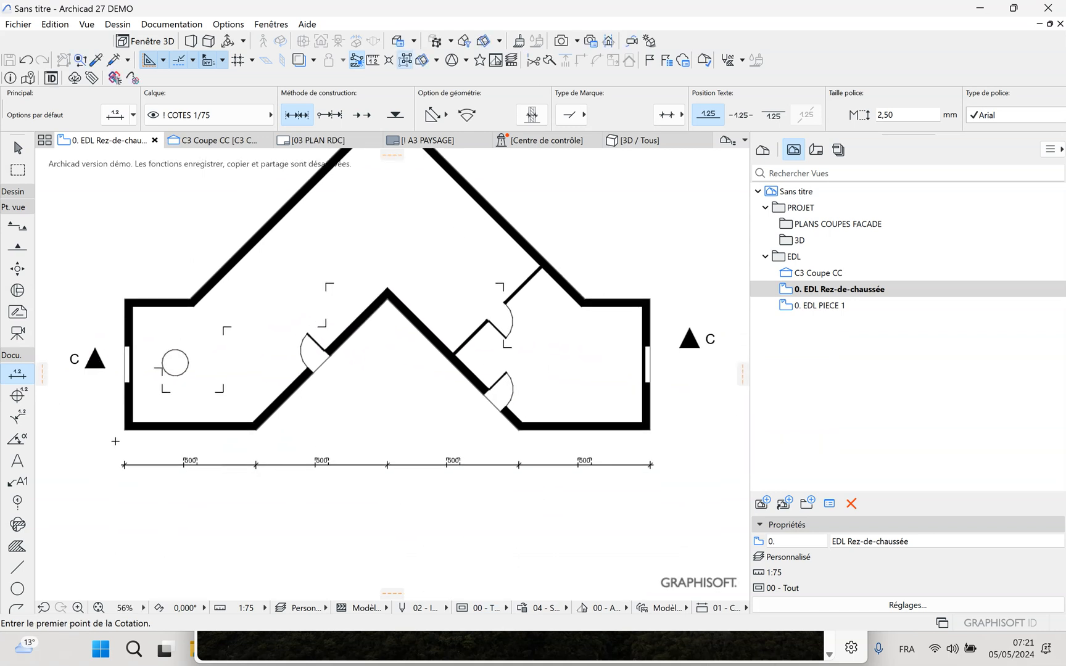
{"action": "left_click", "coordinate": [125, 430]}
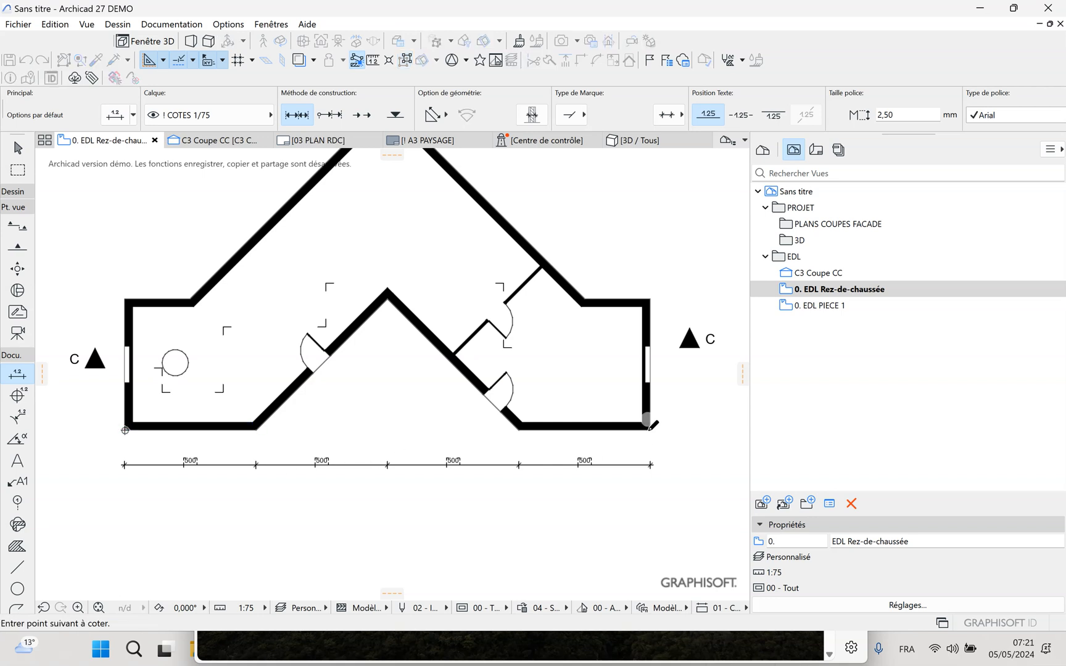
{"action": "left_click", "coordinate": [650, 430]}
{"action": "left_click", "coordinate": [650, 430]}
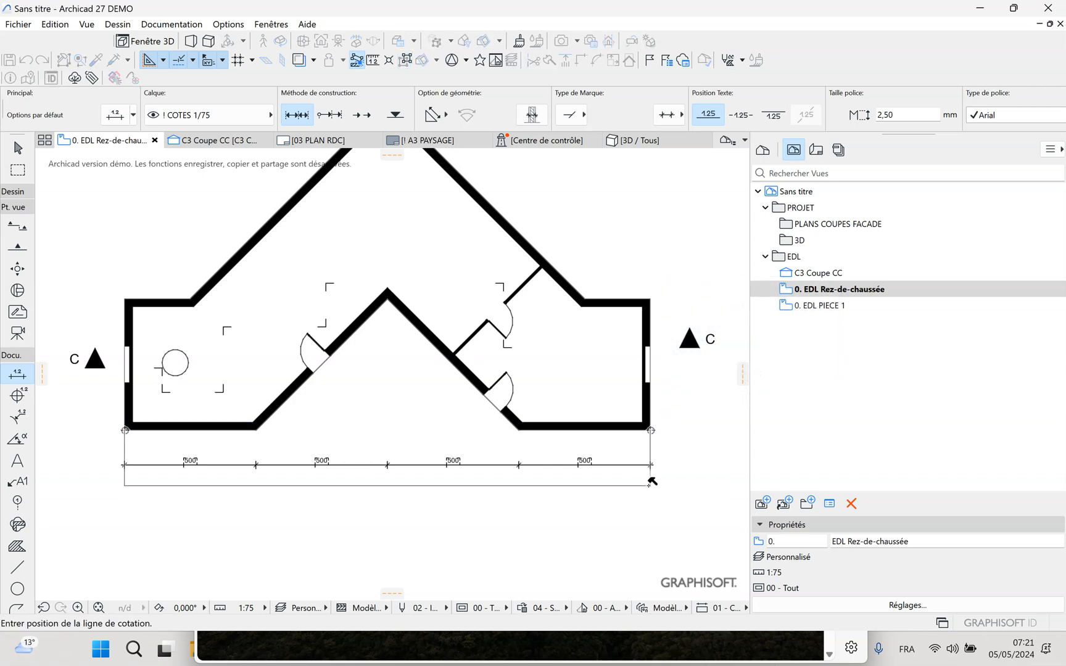
{"action": "left_click", "coordinate": [649, 485]}
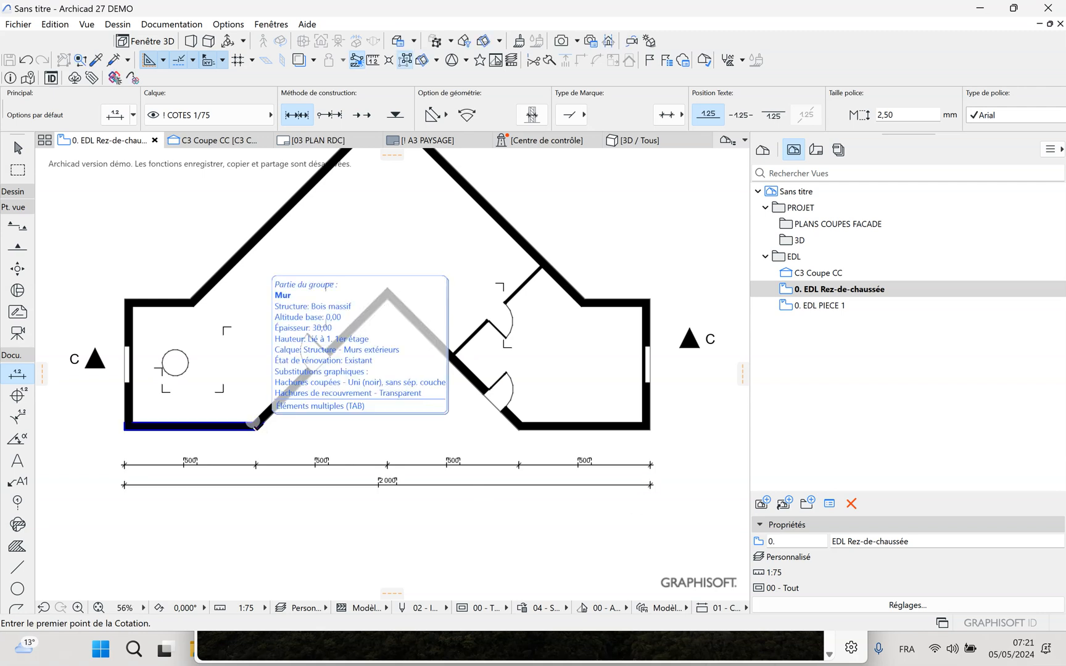
Place a parallel dimension chain along the outside of the left inner diagonal wall, including both sides of its door opening
{"action": "left_click", "coordinate": [255, 429]}
{"action": "left_click", "coordinate": [331, 355]}
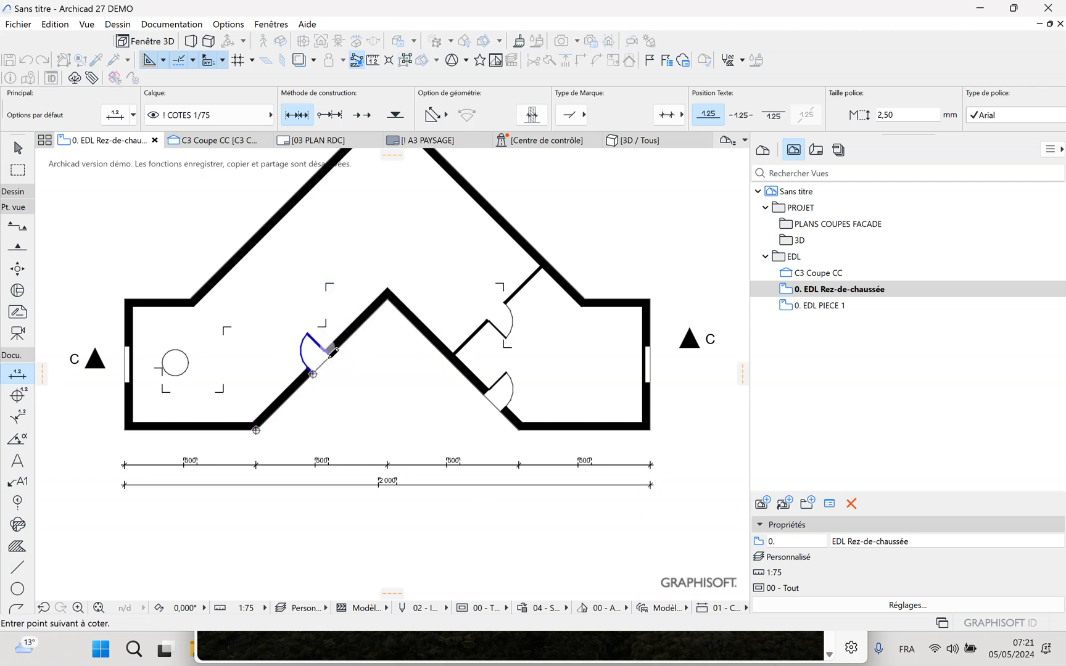
{"action": "double_click", "coordinate": [387, 299]}
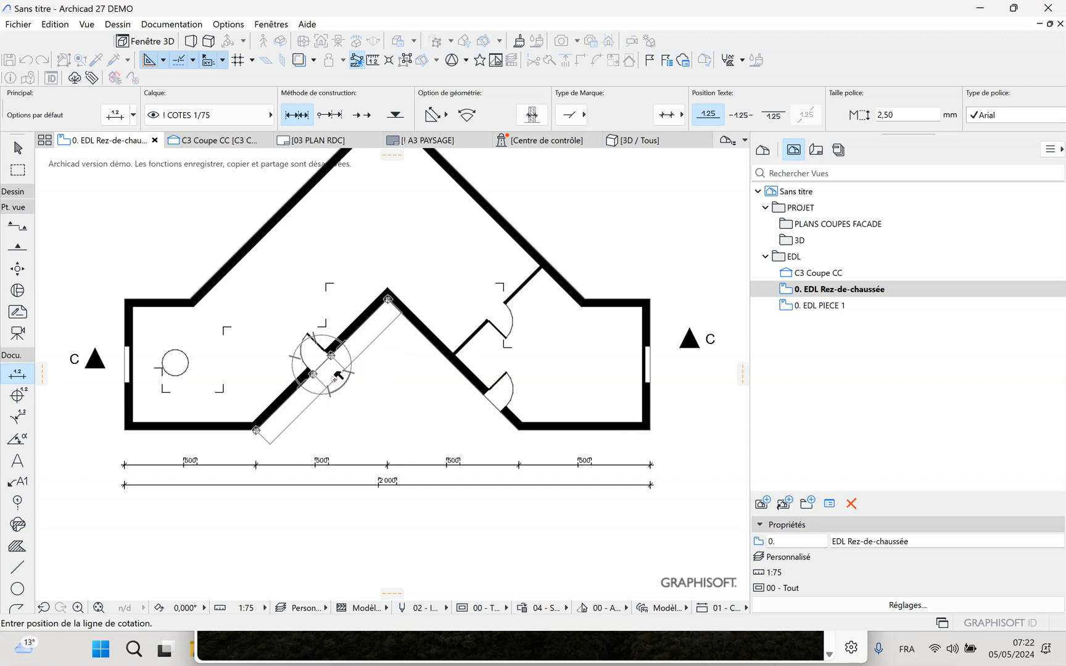
{"action": "left_click", "coordinate": [335, 377]}
Place an overall parallel dimension along the left inner diagonal wall, from its lower corner to the apex, outside the existing chain
{"action": "left_click", "coordinate": [256, 429]}
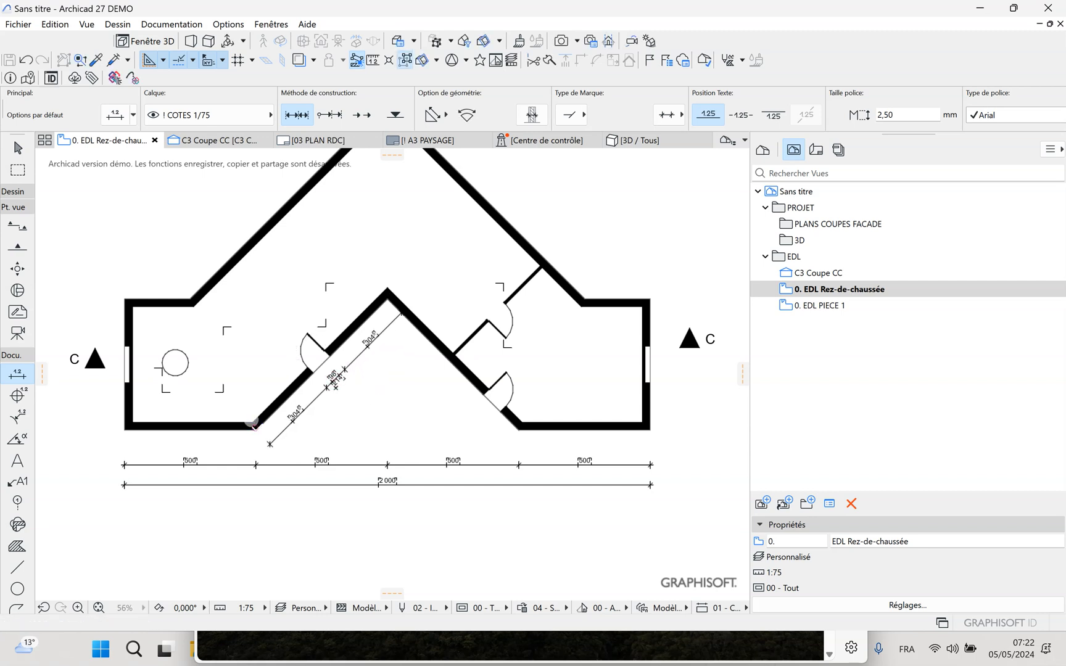
{"action": "left_click", "coordinate": [388, 299]}
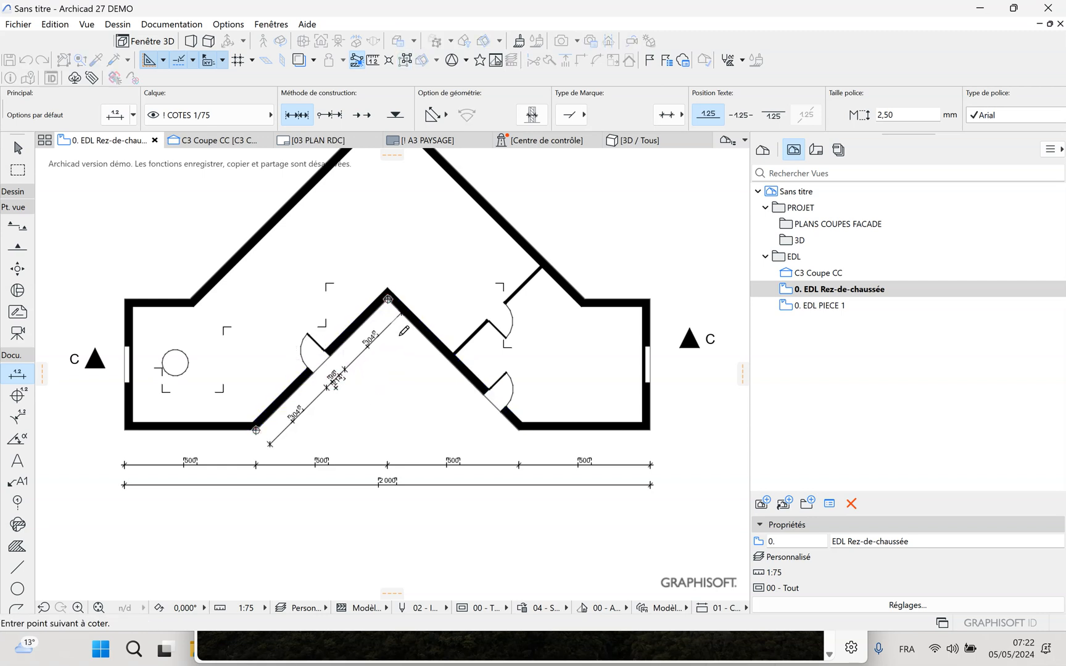
{"action": "left_click", "coordinate": [387, 298]}
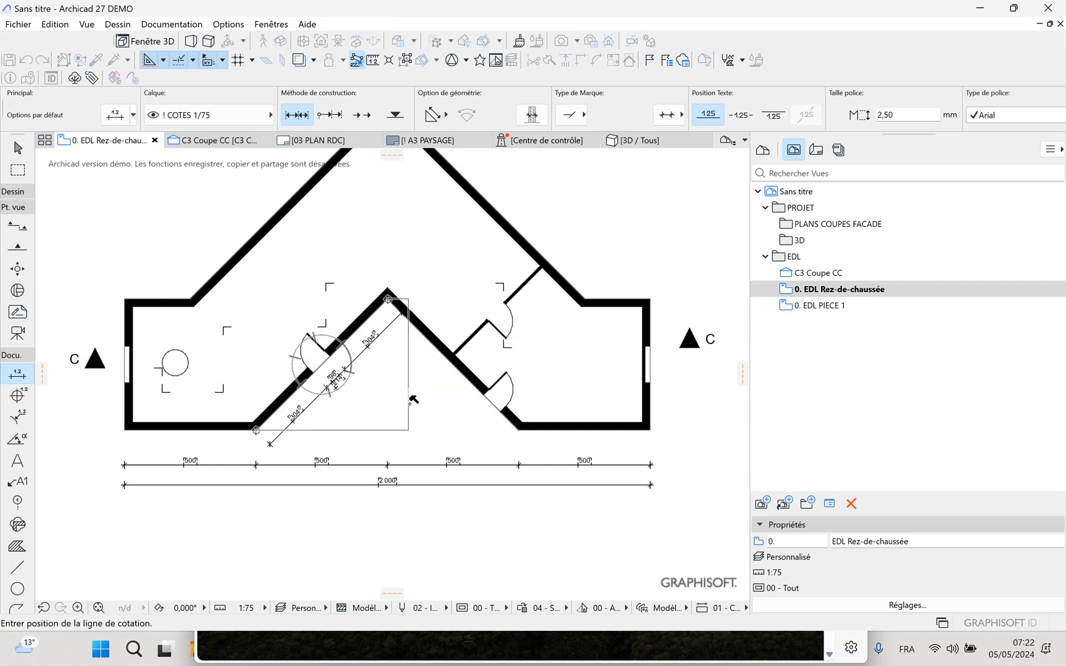
{"action": "left_click", "coordinate": [366, 380]}
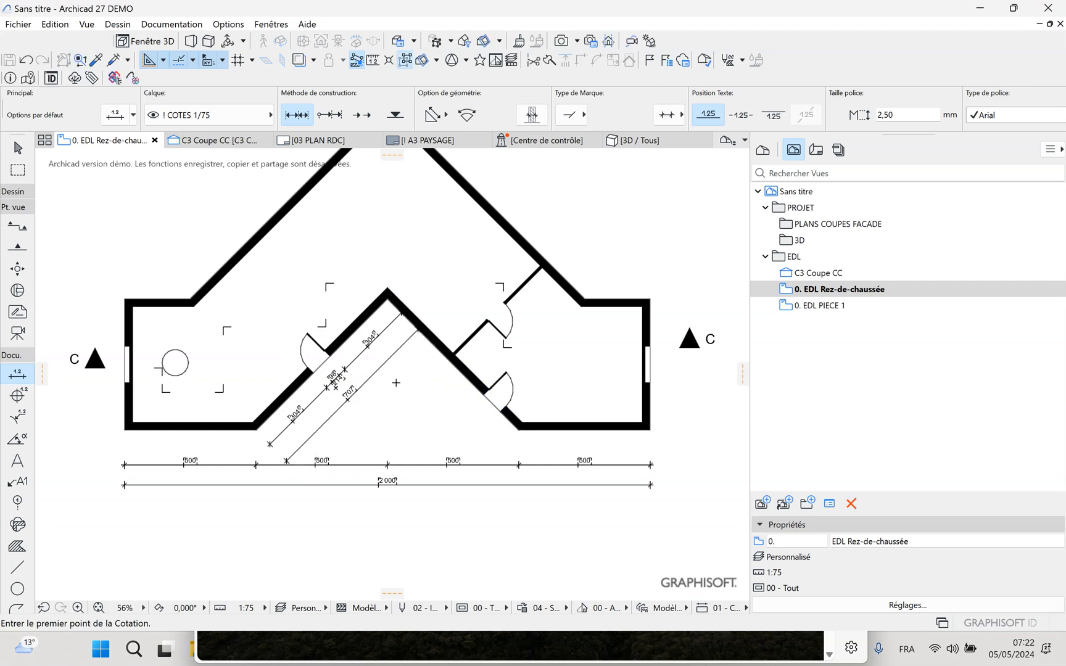
{"action": "middle_click_drag", "start_coordinate": [399, 396], "coordinate": [422, 449]}
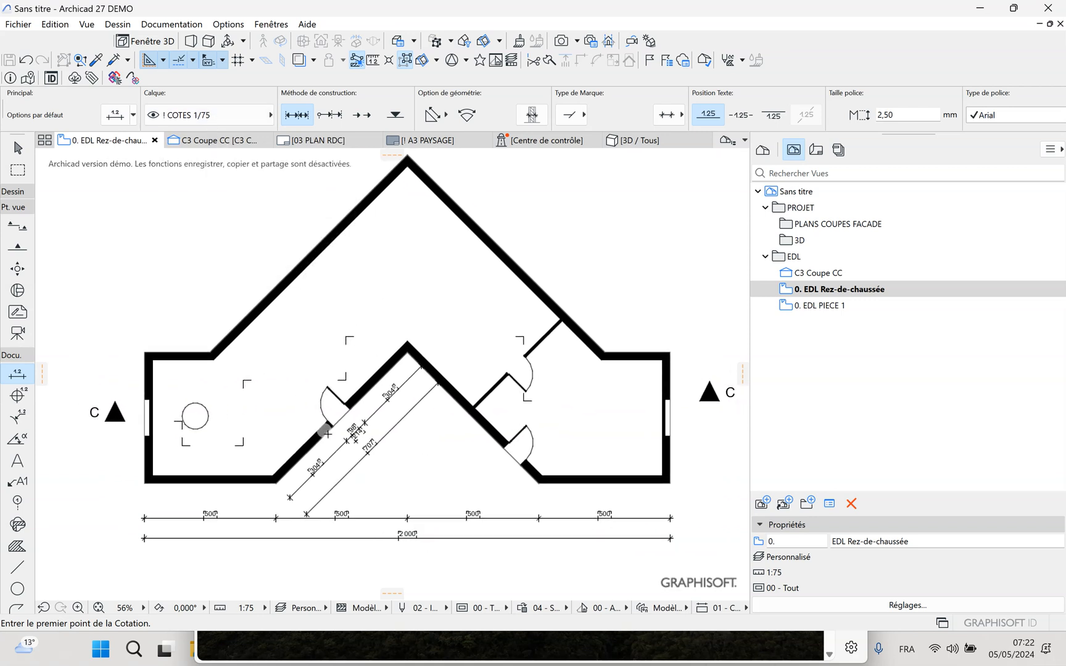
{"action": "left_click", "coordinate": [173, 300]}
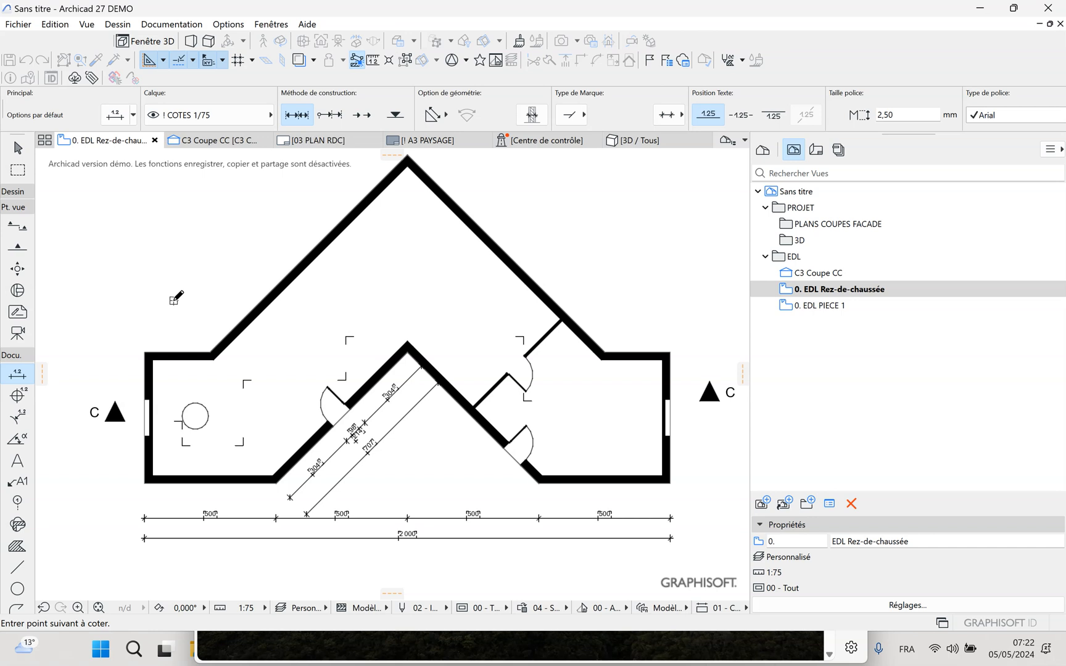
{"action": "key", "text": "Escape"}
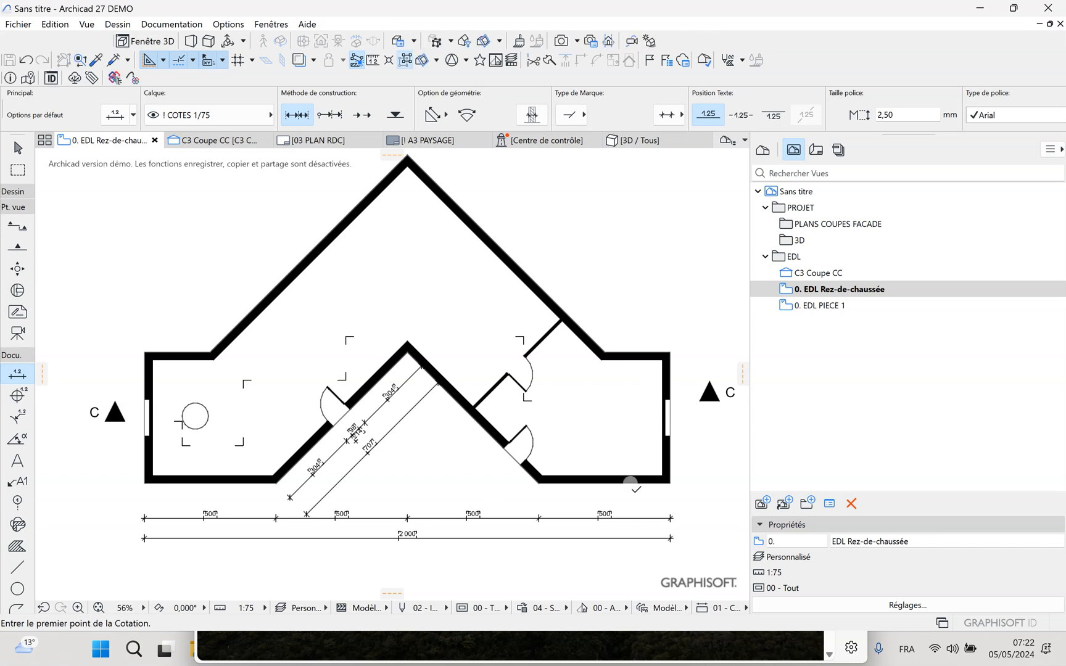
Apply the "! COTE INT 1/25" favourite to the Dimension tool
{"action": "middle_click_drag", "start_coordinate": [605, 432], "coordinate": [562, 425]}
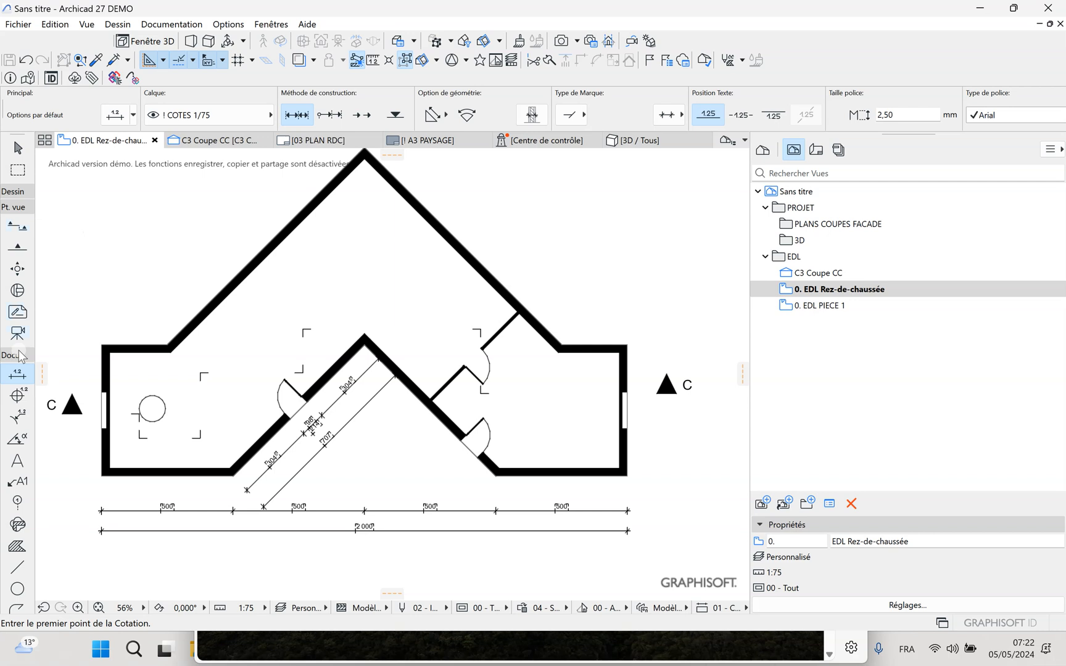
{"action": "right_click", "coordinate": [23, 373]}
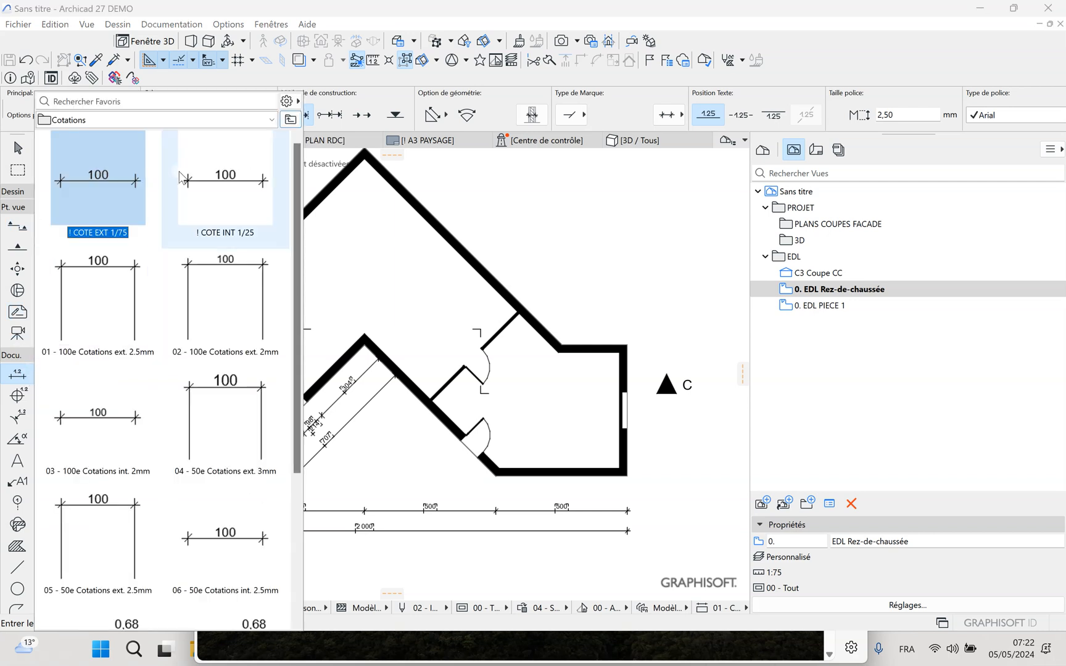
{"action": "left_click", "coordinate": [217, 180]}
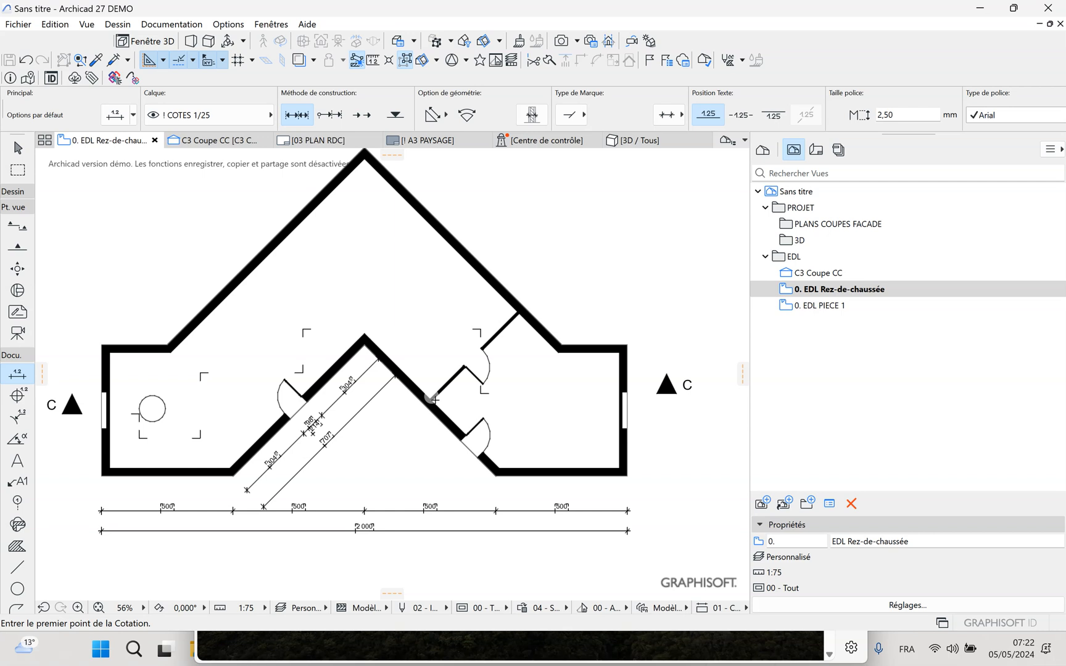
{"action": "scroll", "coordinate": [435, 400], "scroll_direction": "up", "scroll_amount": 3}
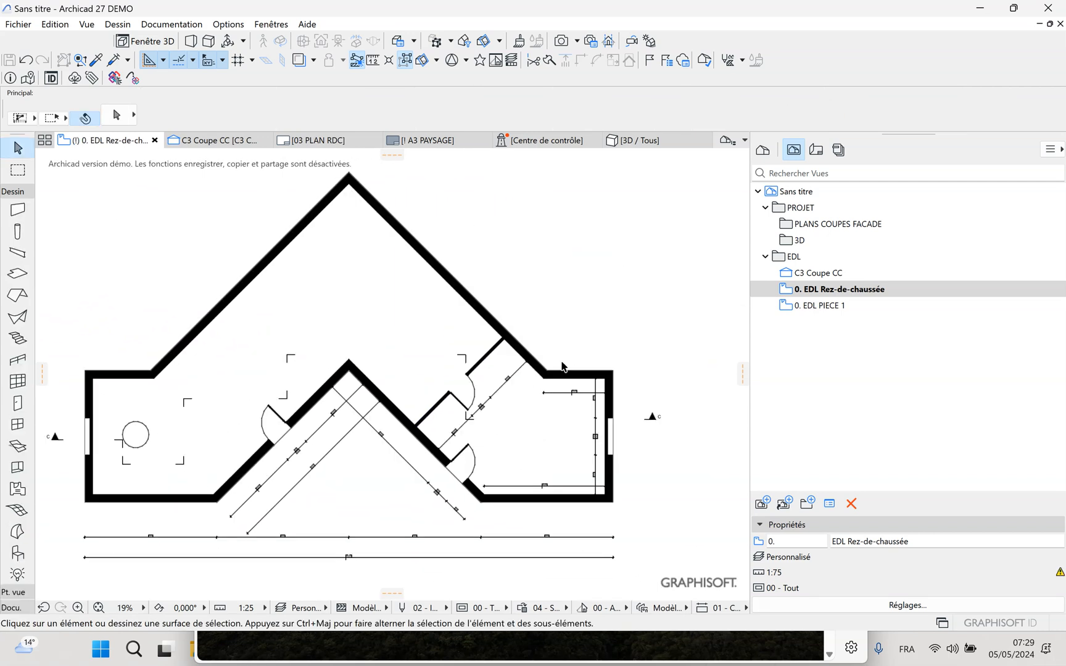
Apply the "00 - Tous les calques" layer combination and hide the layer of the dimensions inside the plan's right-hand room
{"action": "left_click", "coordinate": [322, 608]}
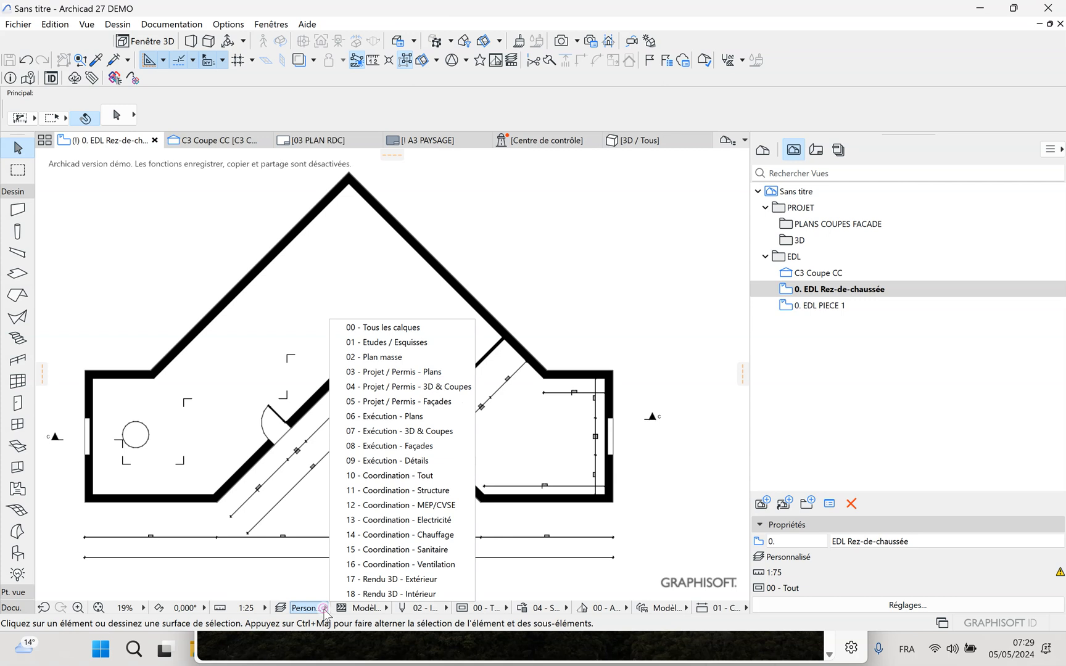
{"action": "left_click", "coordinate": [375, 327]}
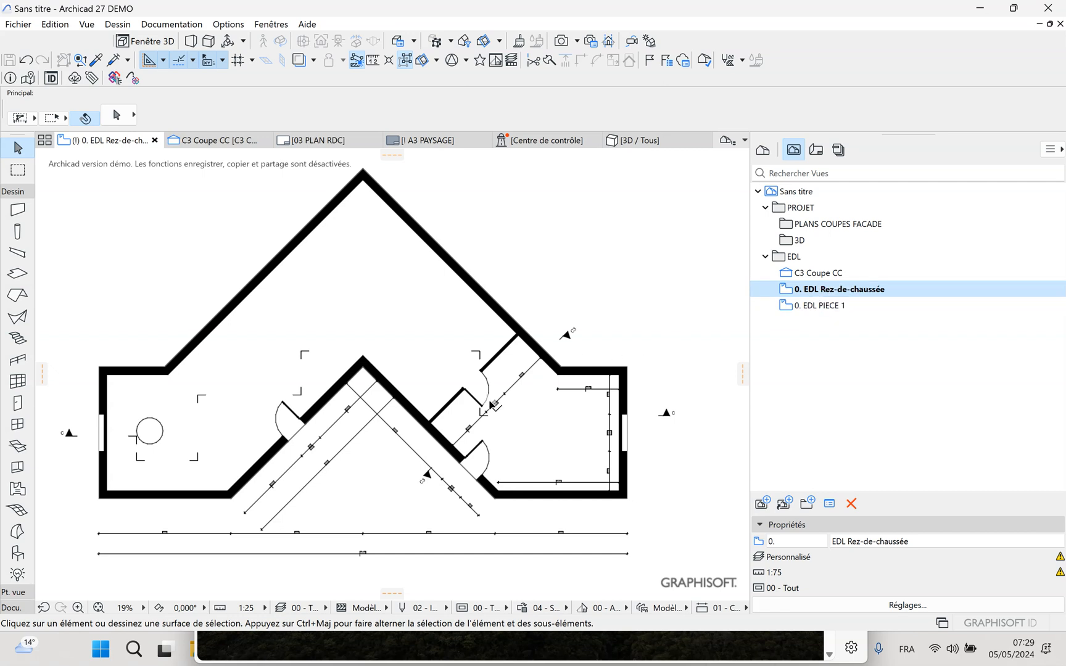
{"action": "left_click", "coordinate": [505, 400]}
{"action": "left_click", "coordinate": [510, 391]}
{"action": "left_click", "coordinate": [511, 389]}
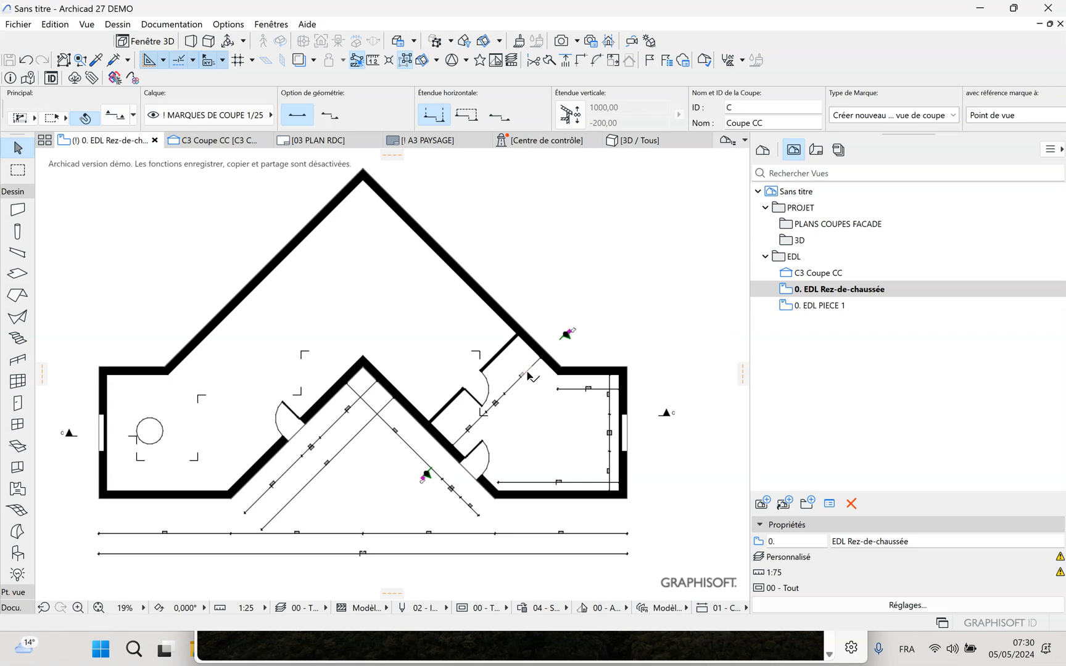
{"action": "right_click", "coordinate": [526, 373]}
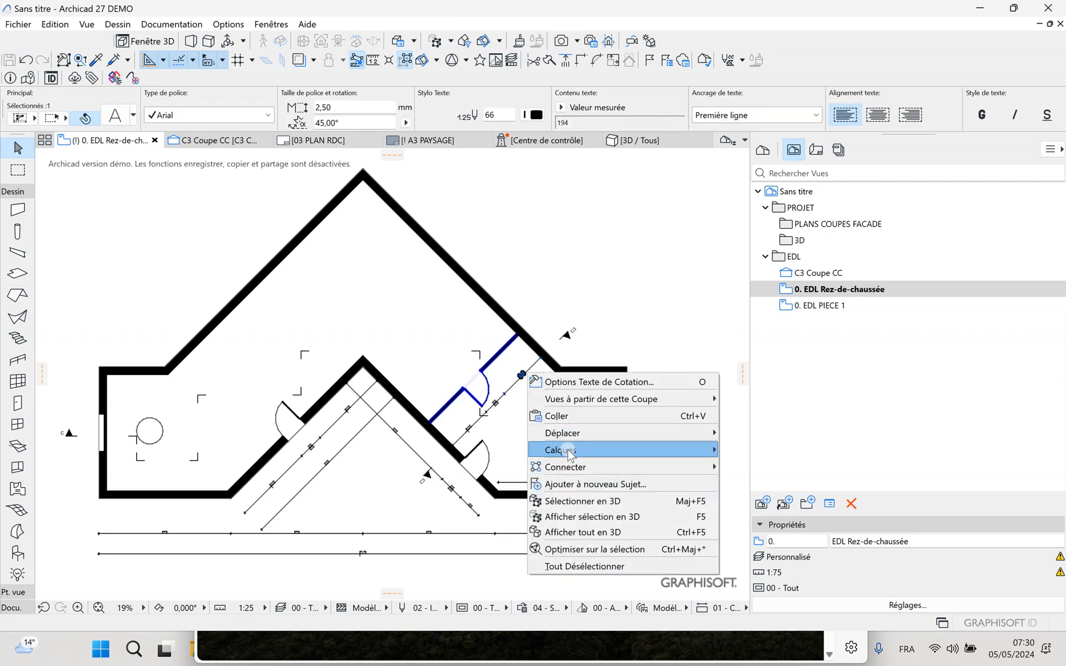
{"action": "mouse_move", "coordinate": [562, 451]}
{"action": "left_click", "coordinate": [745, 467]}
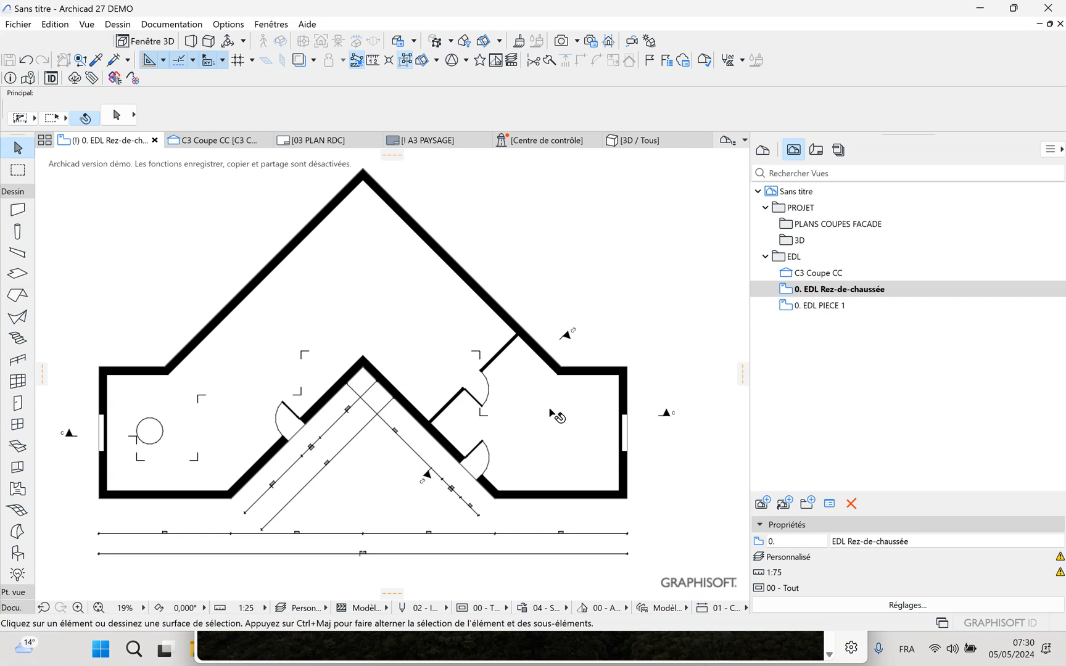
Hide the "! MARQUES DE COUPE 1/25" layer of the diagonal C3 section marker
{"action": "left_click", "coordinate": [568, 340]}
{"action": "key", "text": "Escape"}
{"action": "left_click", "coordinate": [566, 336]}
{"action": "right_click", "coordinate": [567, 336]}
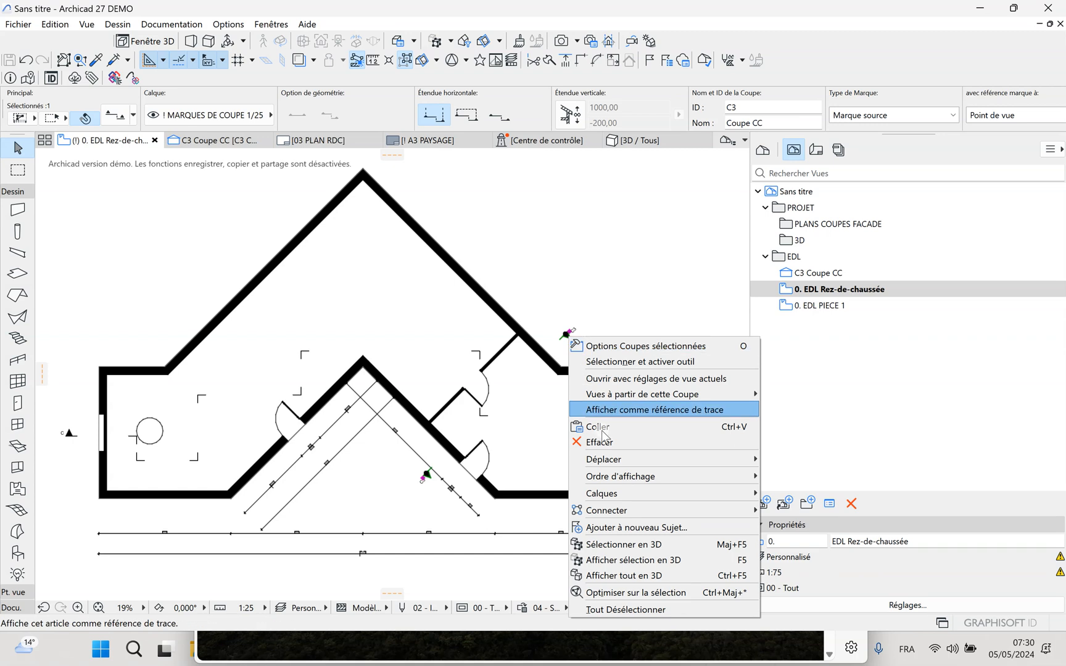
{"action": "mouse_move", "coordinate": [609, 496]}
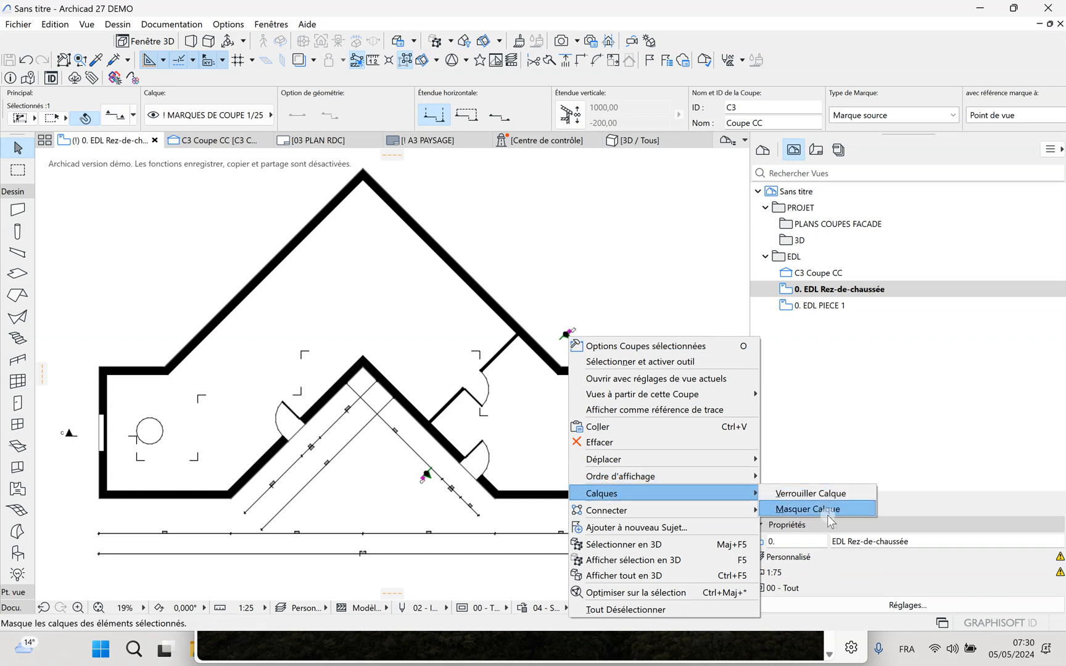
{"action": "left_click", "coordinate": [818, 511]}
Redefine the "0. EDL Rez-de-chaussée" view with the current window settings
{"action": "left_click", "coordinate": [823, 292]}
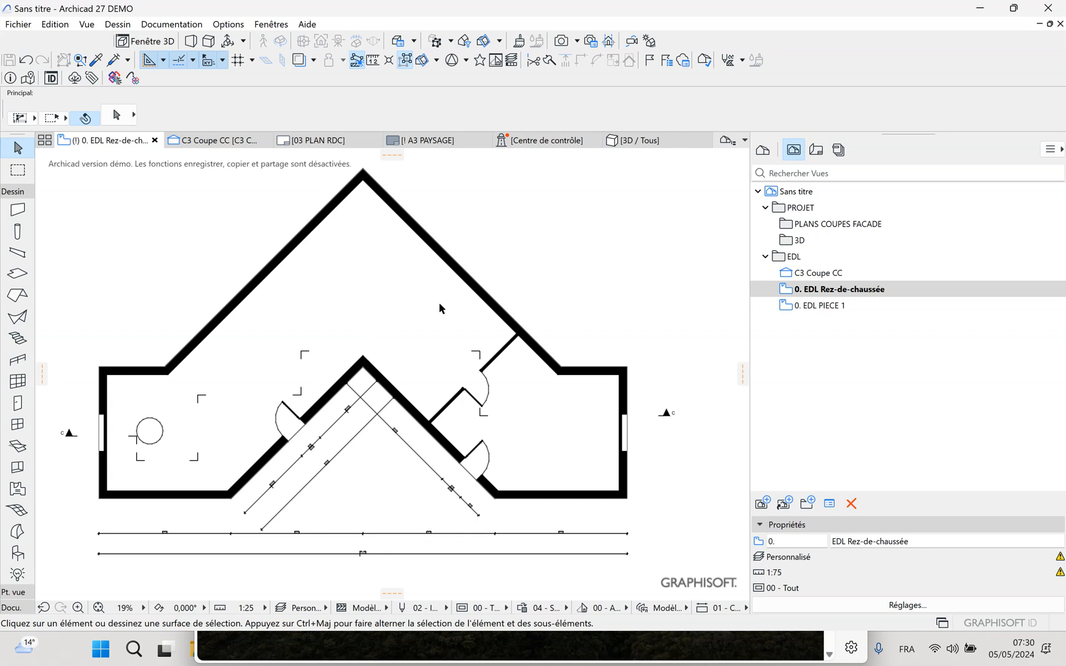
{"action": "left_click", "coordinate": [830, 291]}
{"action": "right_click", "coordinate": [834, 294]}
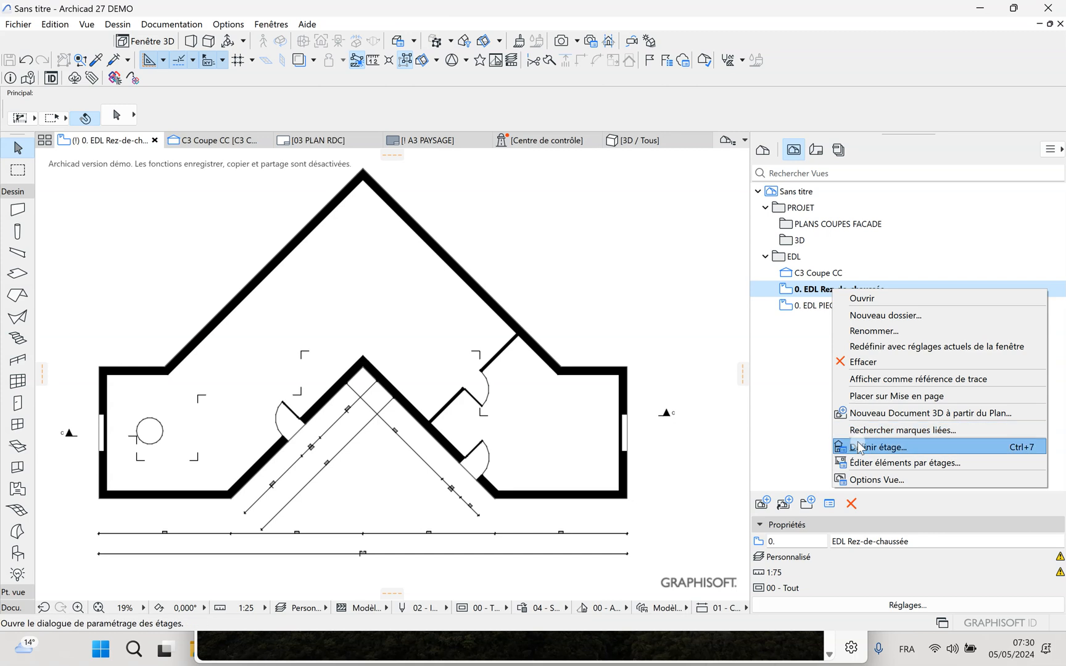
{"action": "left_click", "coordinate": [882, 347]}
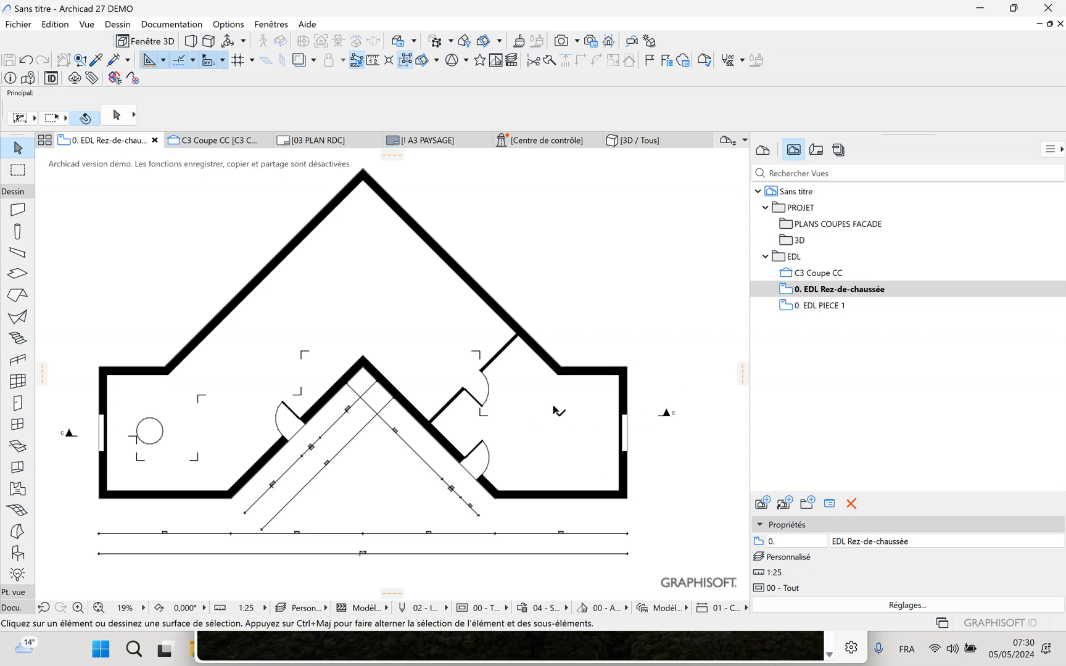
Display all layers with "00 - Tous les calques", and reopen the EDL PIECE 1 and EDL Rez-de-chaussée views to compare their visible layers
{"action": "left_click", "coordinate": [325, 607]}
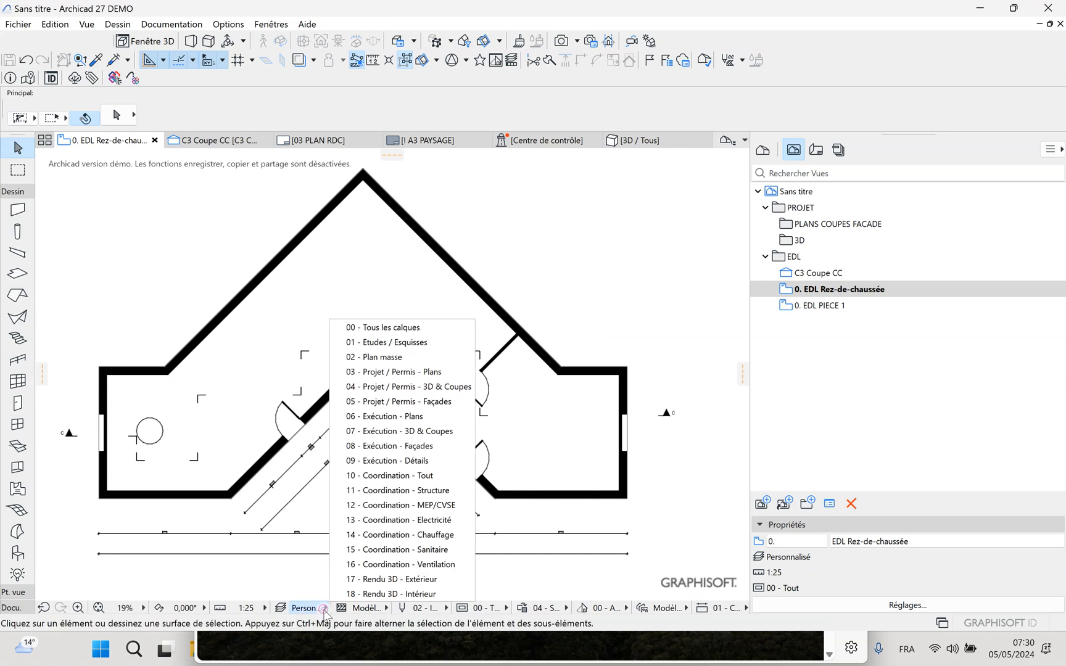
{"action": "left_click", "coordinate": [358, 327]}
{"action": "scroll", "coordinate": [571, 487], "scroll_direction": "up", "scroll_amount": 2}
{"action": "middle_click_drag", "start_coordinate": [497, 491], "coordinate": [405, 479]}
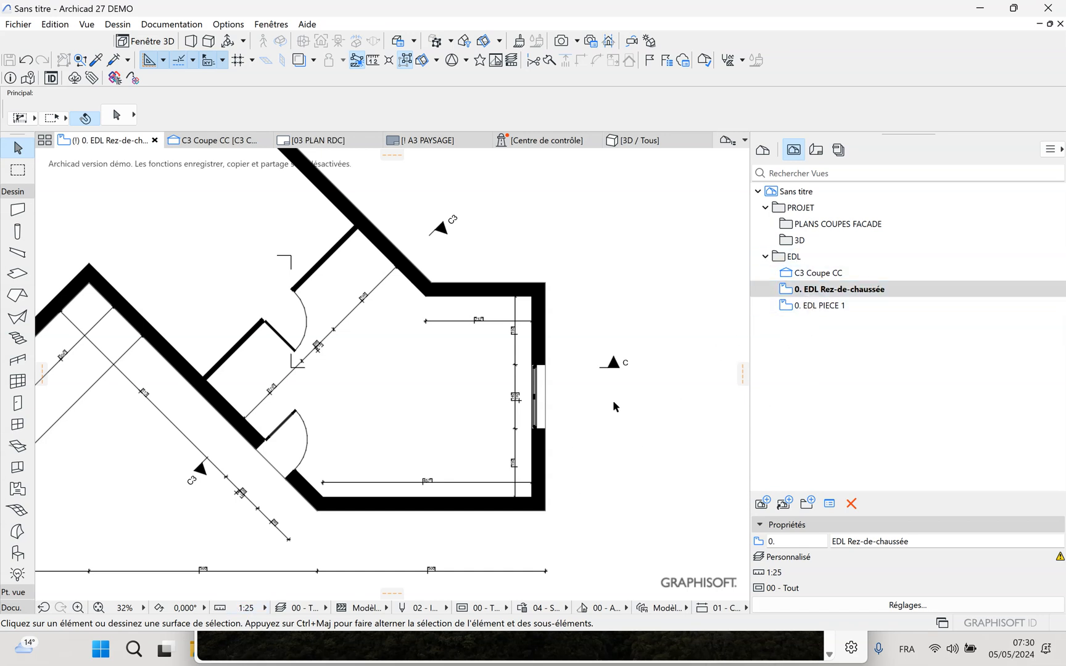
{"action": "scroll", "coordinate": [621, 404], "scroll_direction": "down", "scroll_amount": 3}
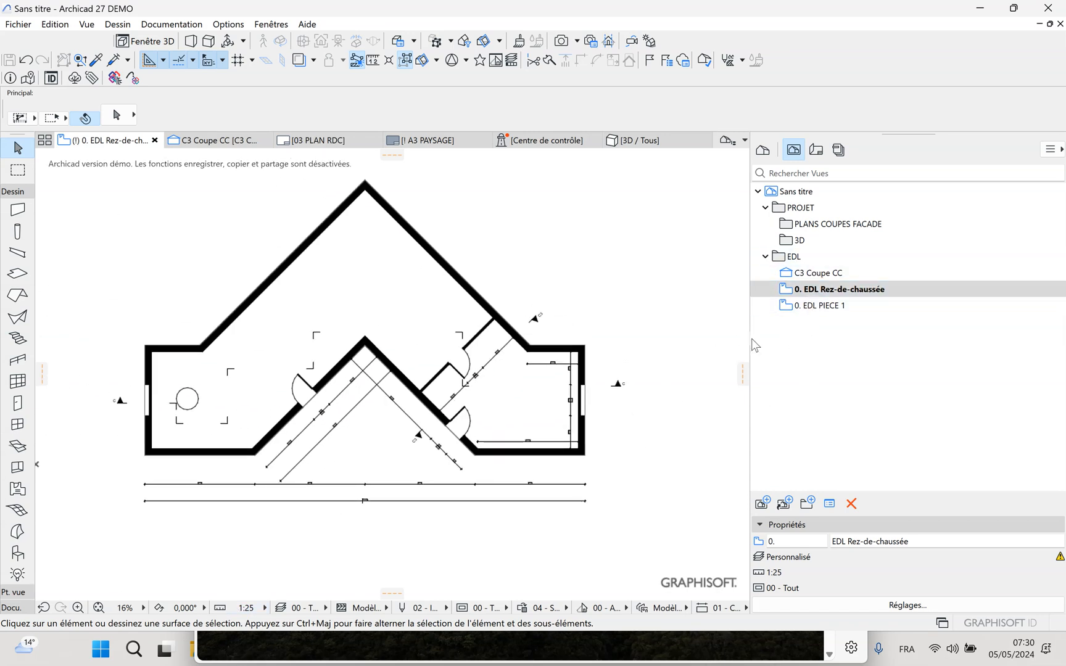
{"action": "double_click", "coordinate": [817, 306]}
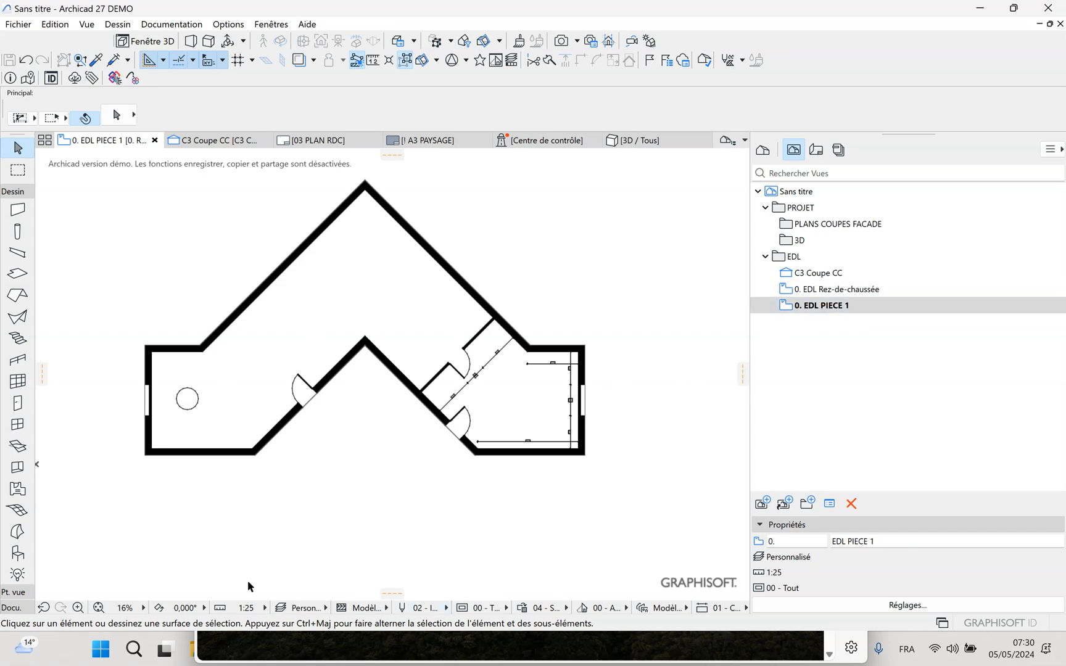
{"action": "double_click", "coordinate": [825, 290]}
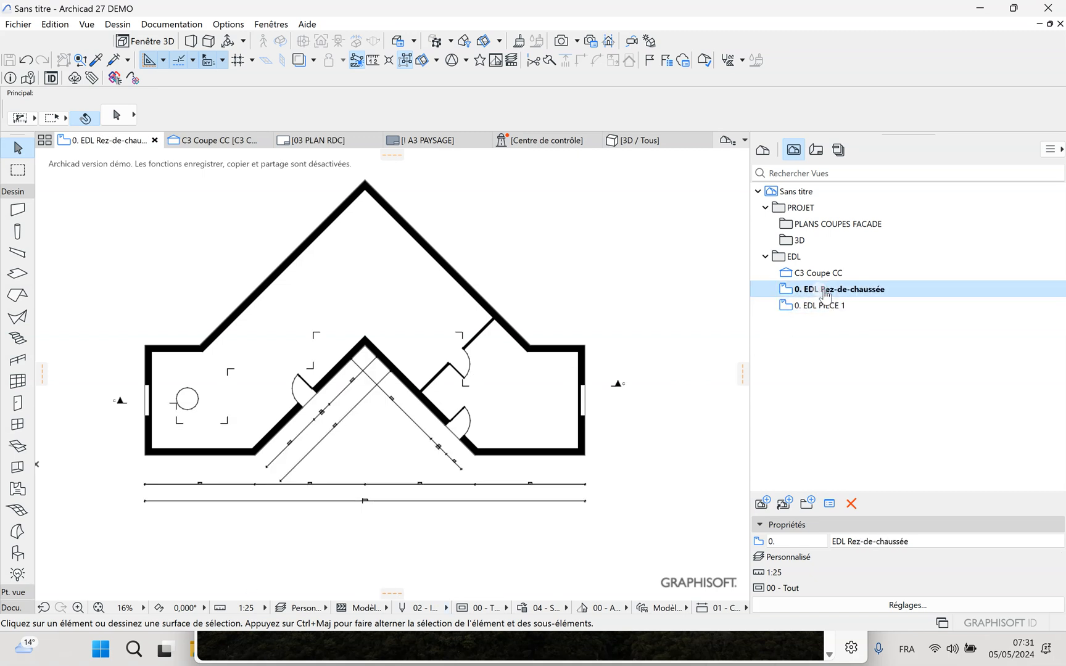
Set the EDL Rez-de-chaussée plan's scale to 1:75 and redefine its saved view with the current window settings
{"action": "left_click", "coordinate": [246, 607]}
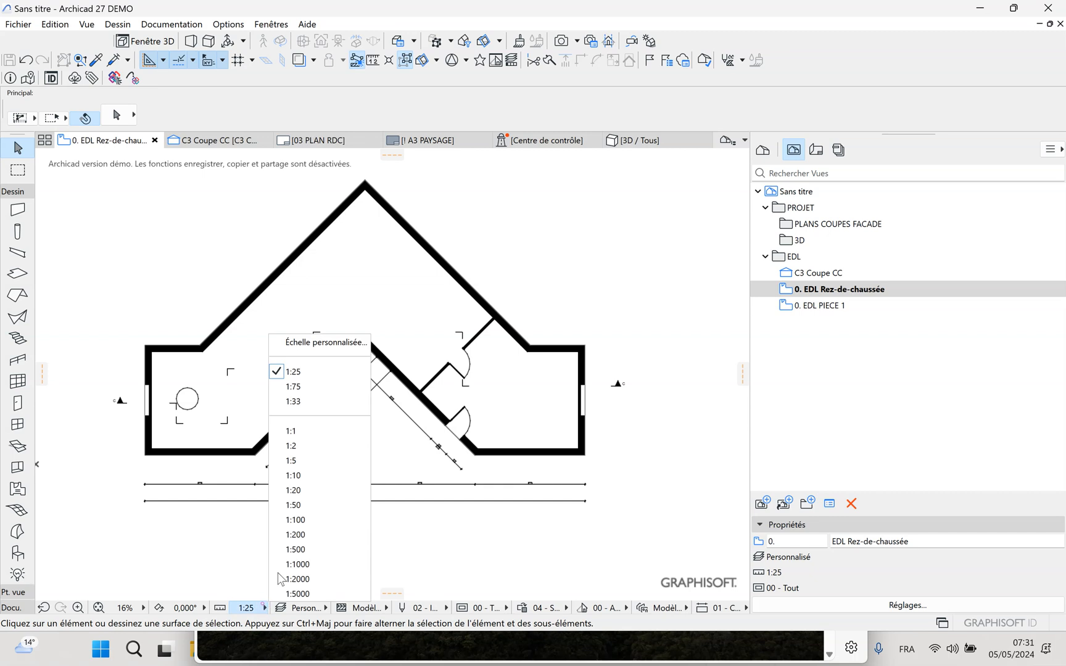
{"action": "left_click", "coordinate": [294, 386]}
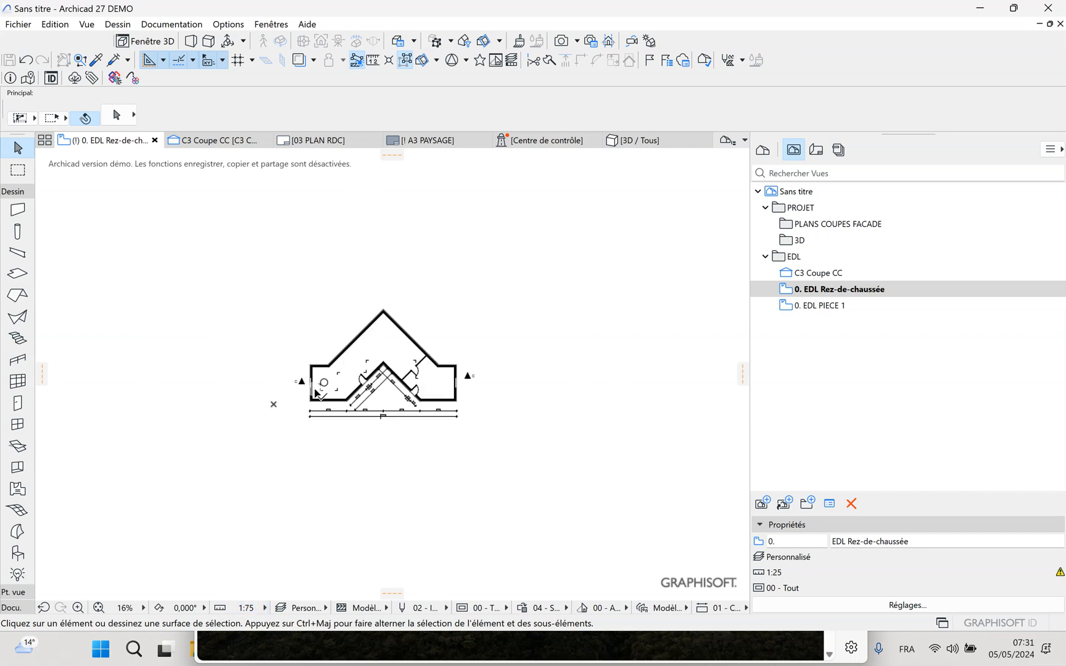
{"action": "scroll", "coordinate": [359, 395], "scroll_direction": "up", "scroll_amount": 5}
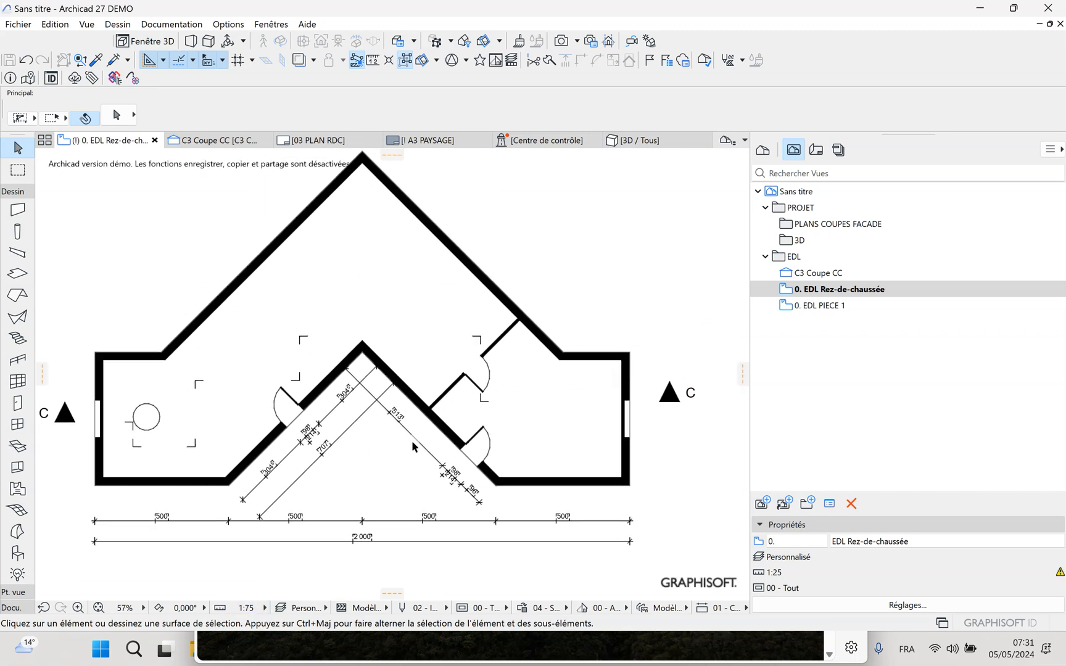
{"action": "scroll", "coordinate": [404, 449], "scroll_direction": "down", "scroll_amount": 1}
{"action": "middle_click_drag", "start_coordinate": [408, 453], "coordinate": [433, 455]}
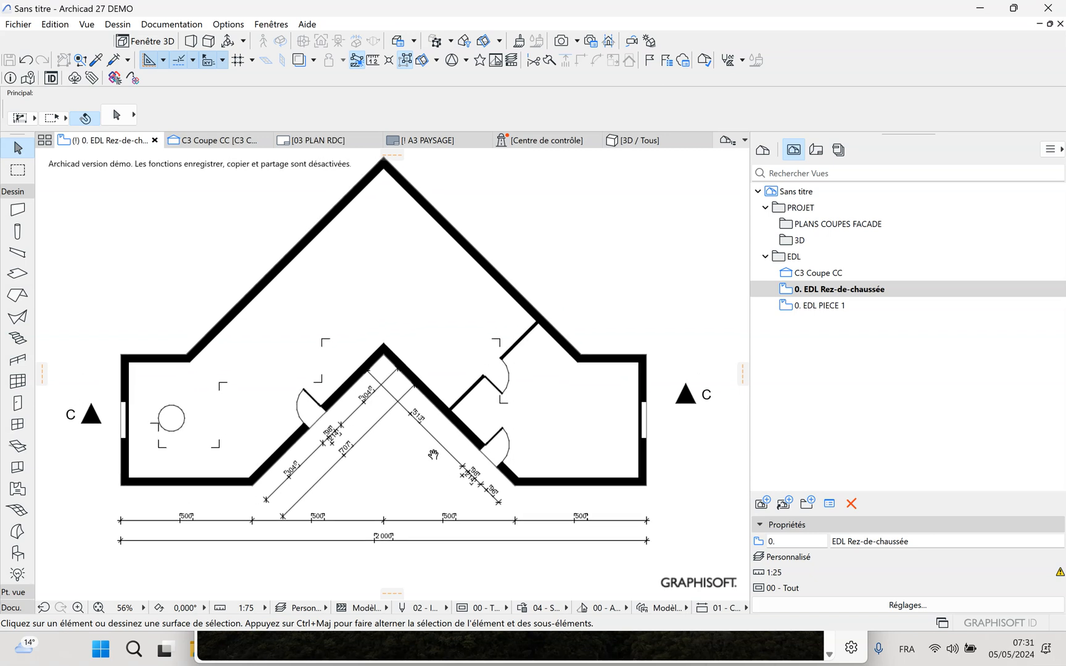
{"action": "right_click", "coordinate": [827, 291]}
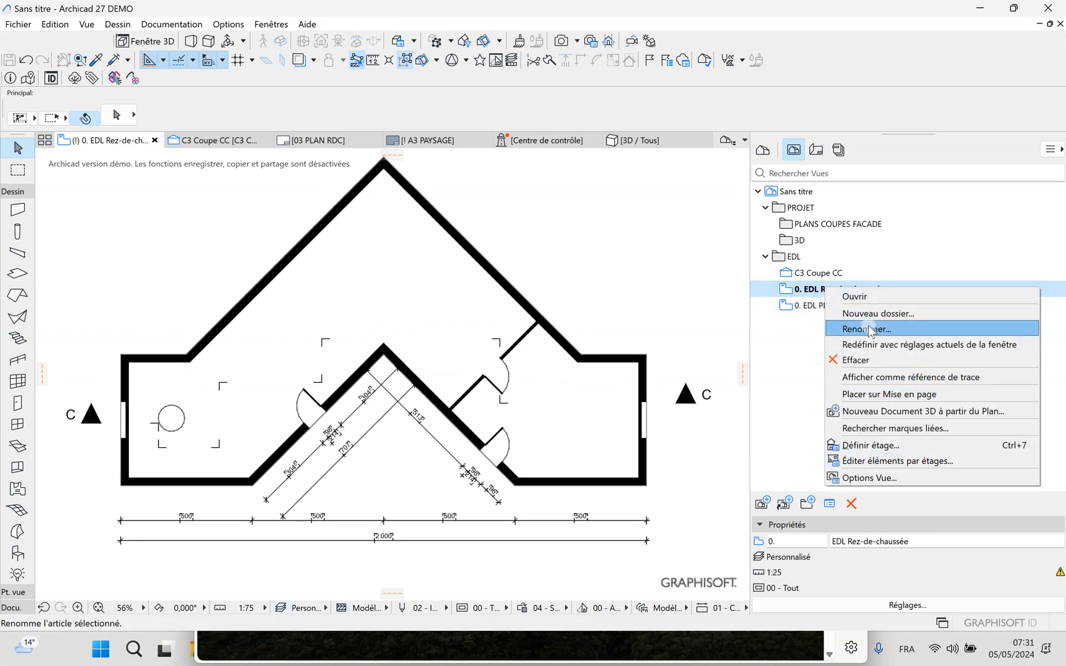
{"action": "left_click", "coordinate": [880, 345]}
{"action": "left_click", "coordinate": [596, 567]}
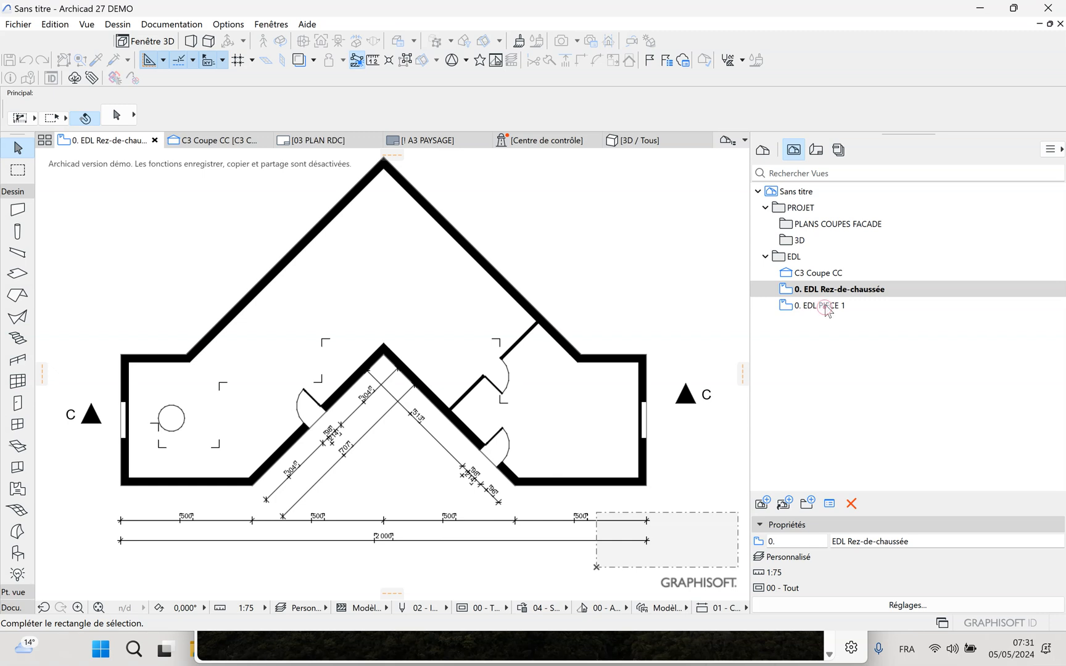
{"action": "left_click", "coordinate": [706, 323]}
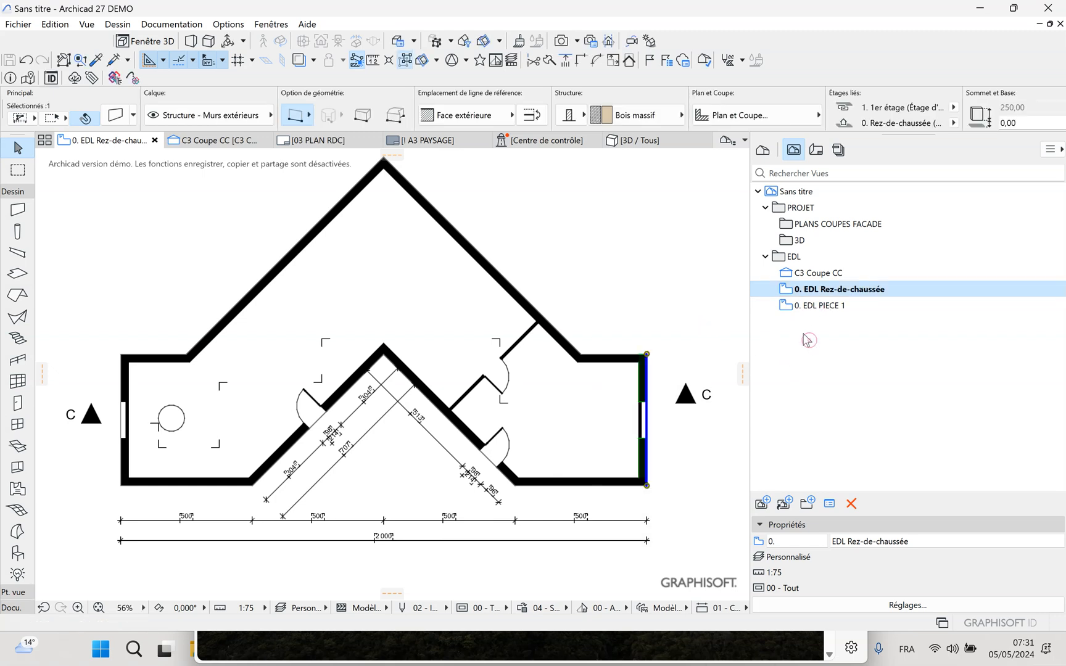
Open the EDL PIECE 1 view and display all layers with the "00 - Tous les calques" layer combination
{"action": "left_click", "coordinate": [815, 305]}
{"action": "double_click", "coordinate": [816, 306]}
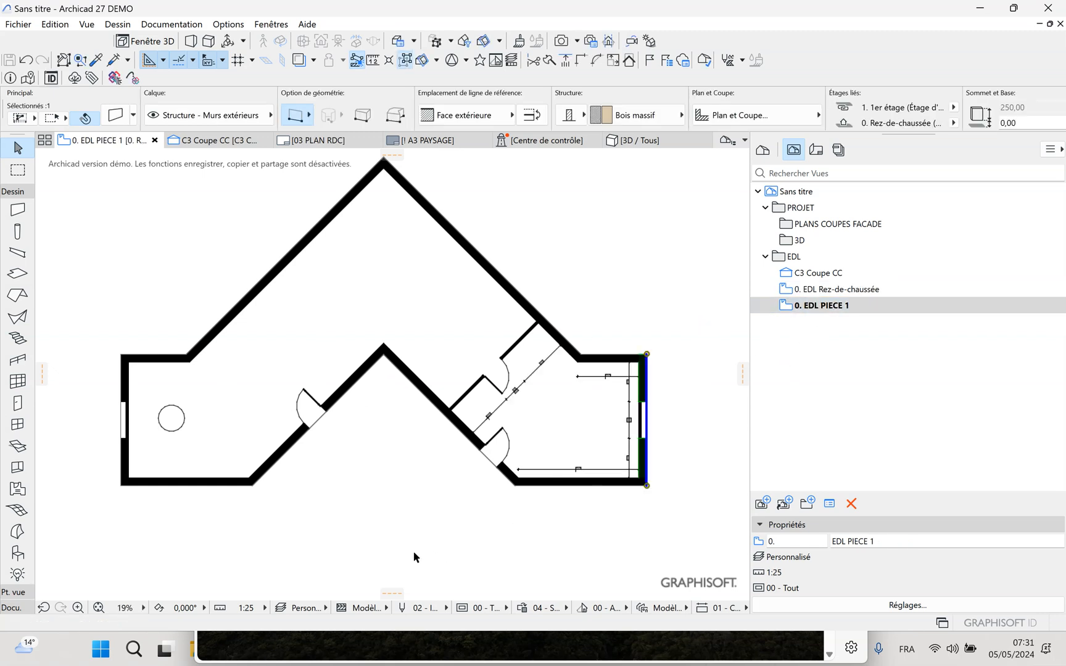
{"action": "left_click", "coordinate": [323, 608]}
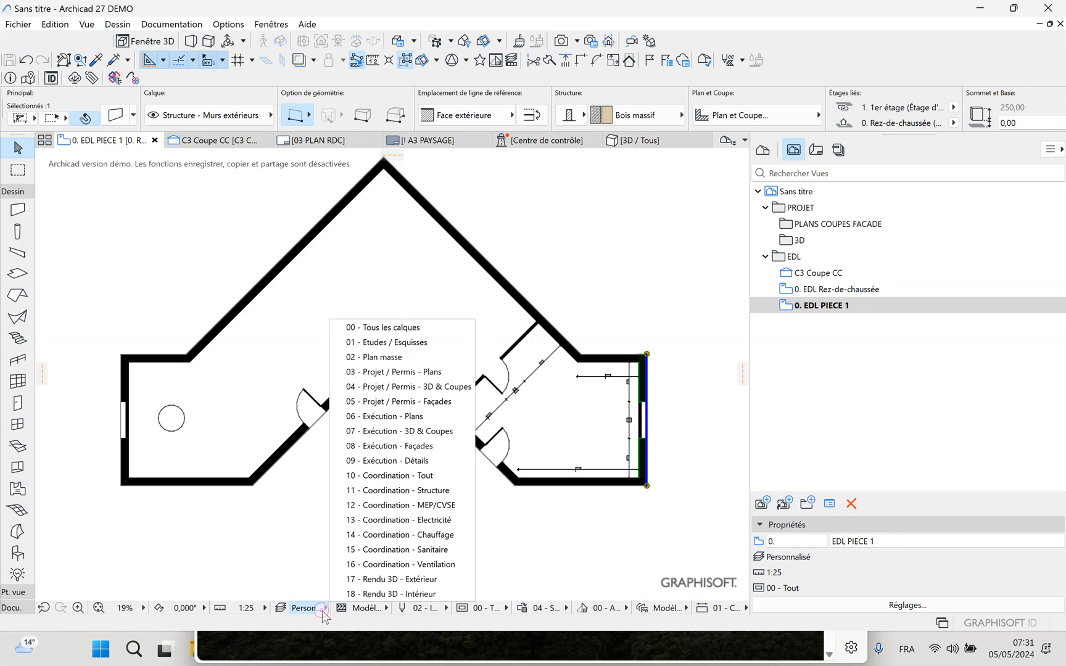
{"action": "left_click", "coordinate": [323, 611]}
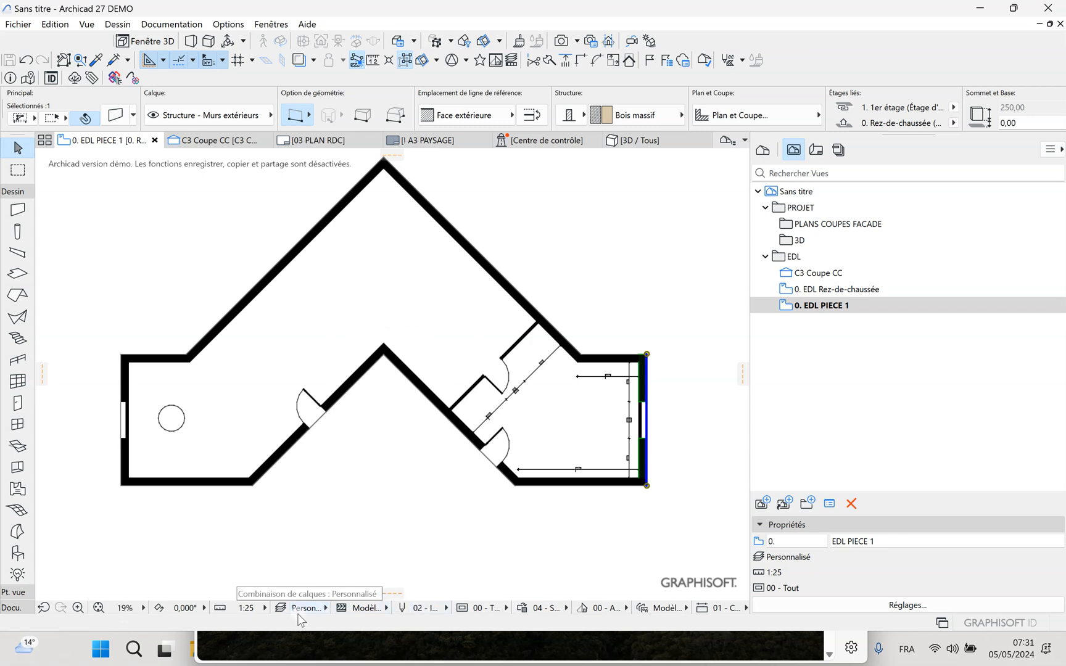
{"action": "scroll", "coordinate": [601, 398], "scroll_direction": "up", "scroll_amount": 1}
{"action": "mouse_move", "coordinate": [601, 396]}
{"action": "middle_mouse_down"}
{"action": "mouse_move", "coordinate": [505, 402]}
{"action": "mouse_move", "coordinate": [611, 398]}
{"action": "middle_mouse_up"}
{"action": "scroll", "coordinate": [612, 398], "scroll_direction": "down", "scroll_amount": 1}
{"action": "scroll", "coordinate": [612, 401], "scroll_direction": "up", "scroll_amount": 1}
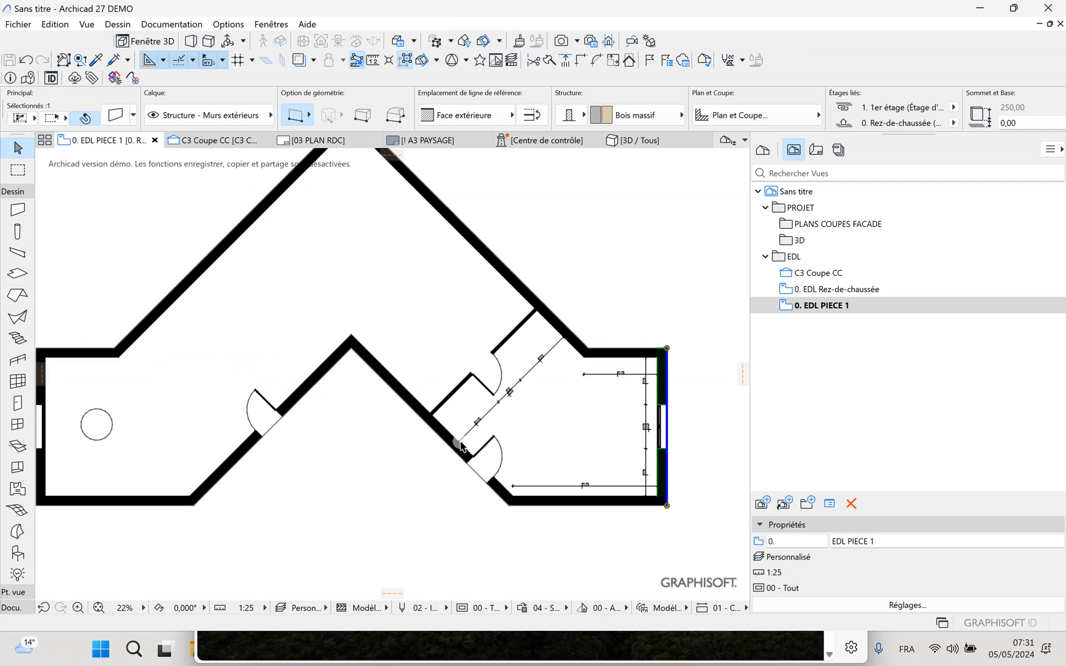
{"action": "left_click", "coordinate": [327, 608]}
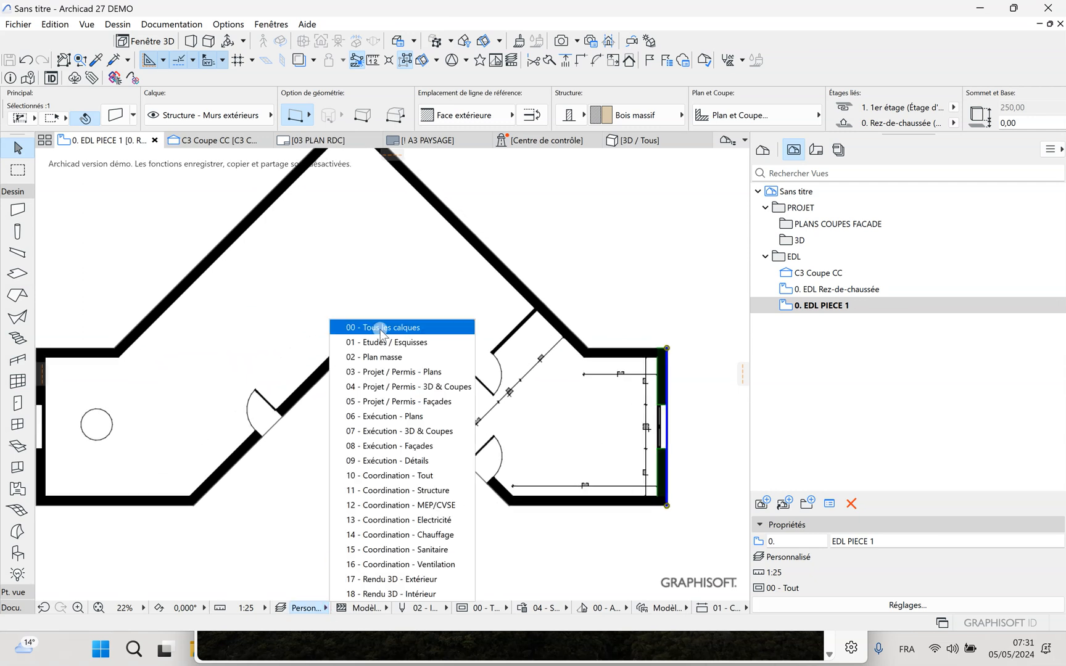
{"action": "left_click", "coordinate": [382, 330]}
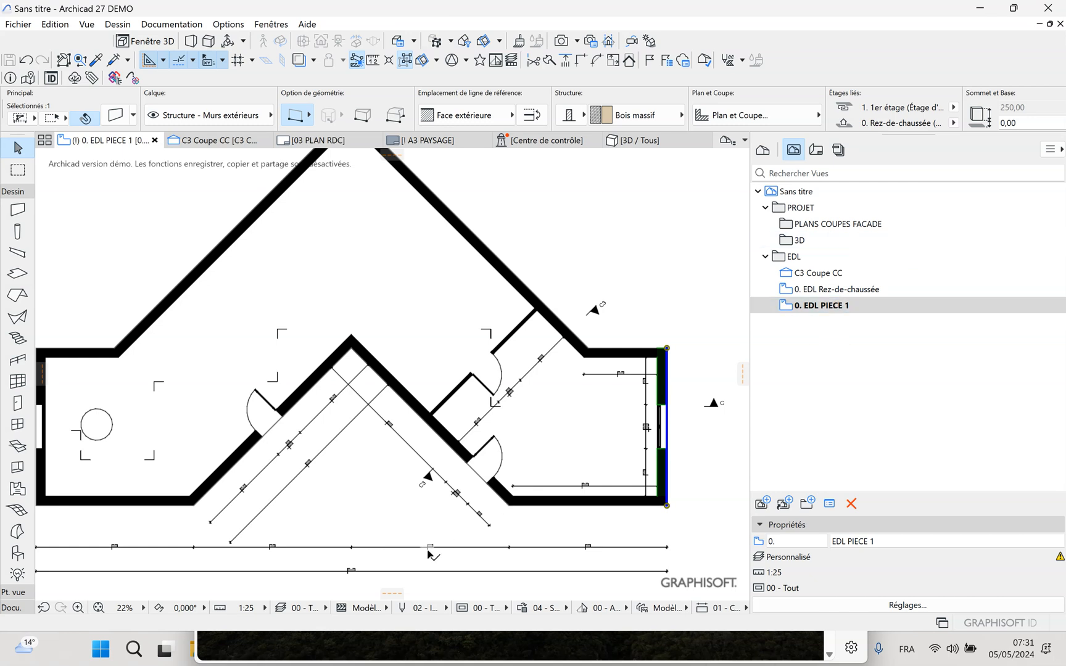
Hide the "! COTES 1/75" layer of the horizontal dimension chain below the plan
{"action": "left_click", "coordinate": [427, 547]}
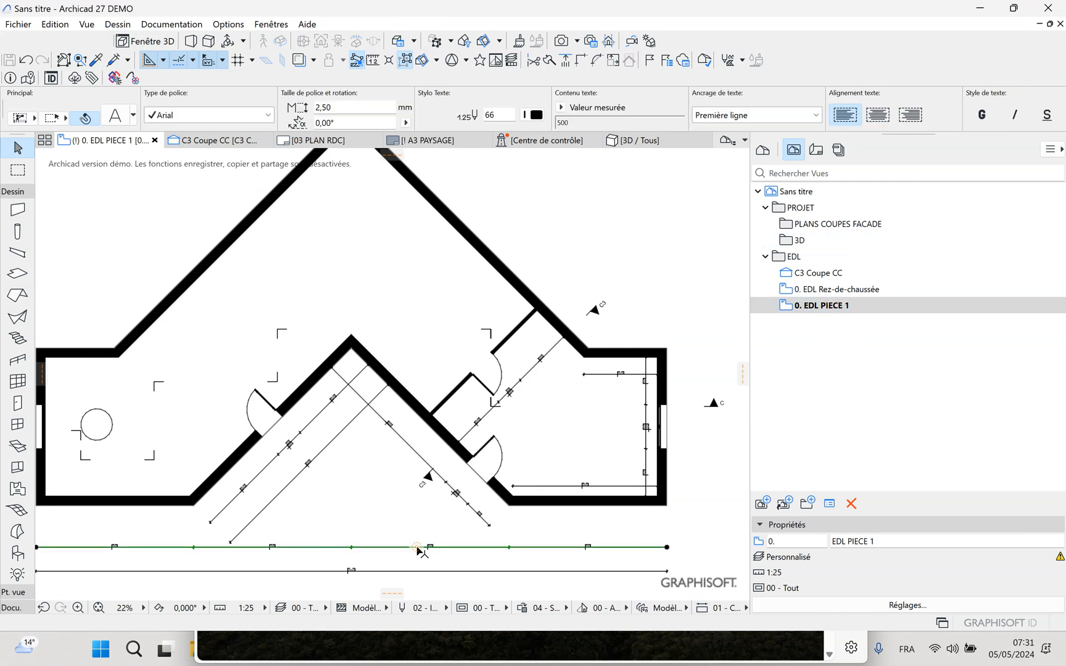
{"action": "right_click", "coordinate": [419, 547]}
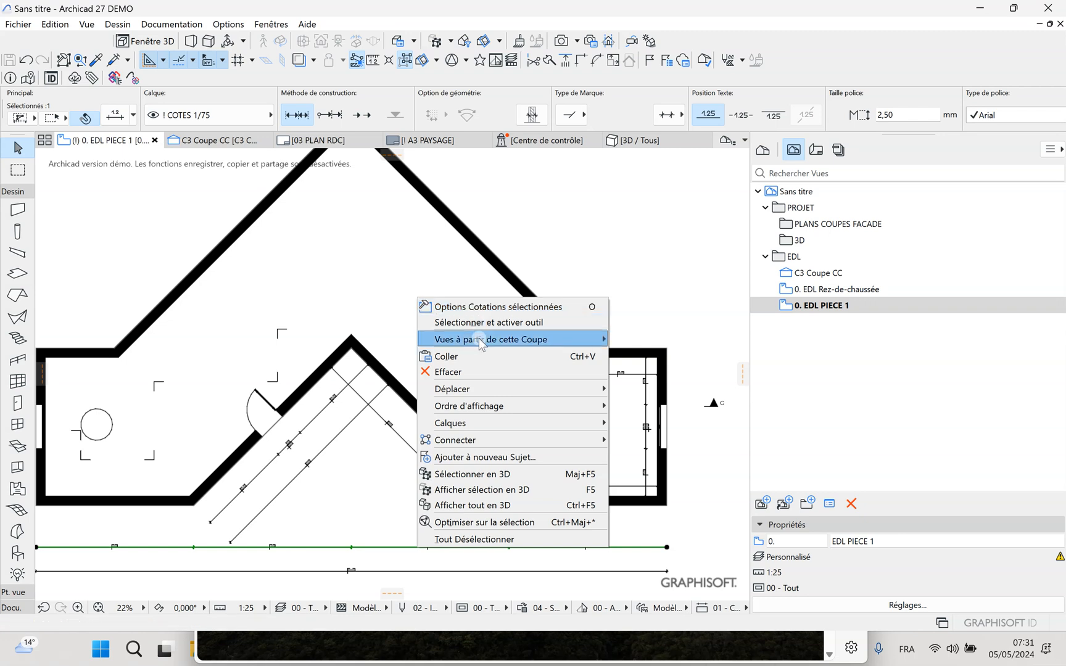
{"action": "mouse_move", "coordinate": [472, 425]}
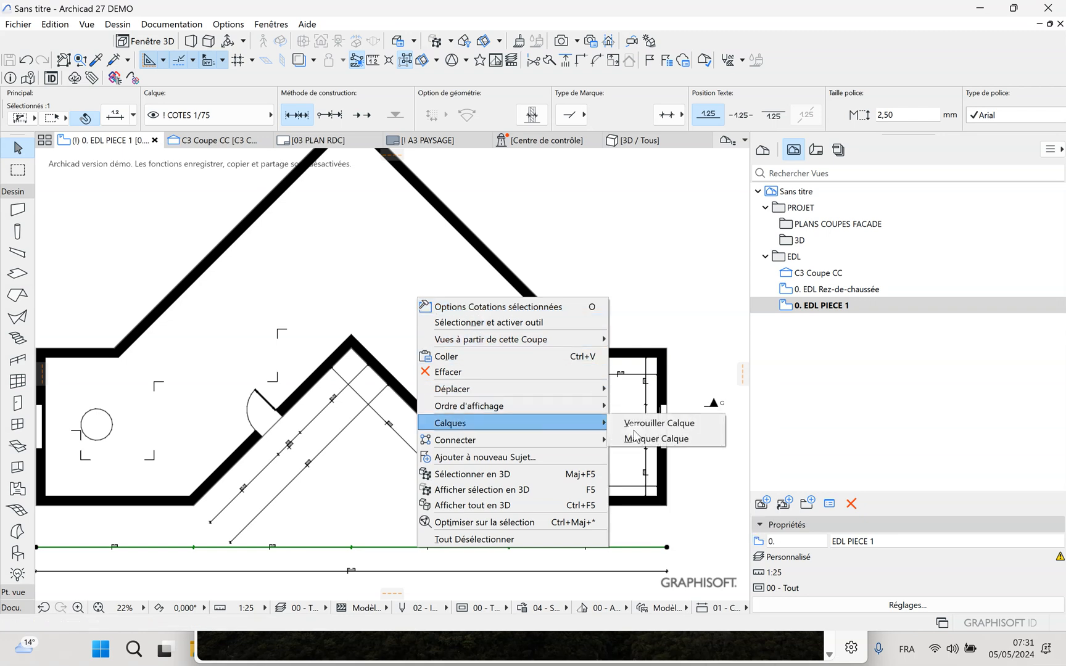
{"action": "left_click", "coordinate": [685, 438]}
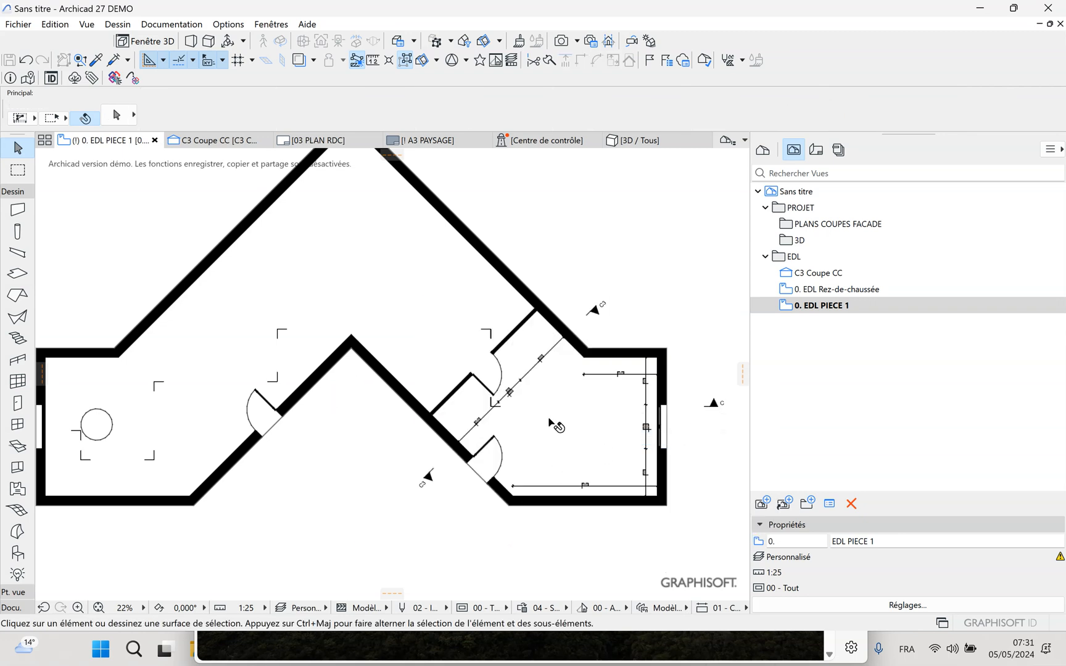
Redefine the "0. EDL PIECE 1" view with the current window settings
{"action": "scroll", "coordinate": [440, 447], "scroll_direction": "up", "scroll_amount": 5}
{"action": "middle_click_drag", "start_coordinate": [427, 468], "coordinate": [413, 427]}
{"action": "left_click", "coordinate": [848, 361]}
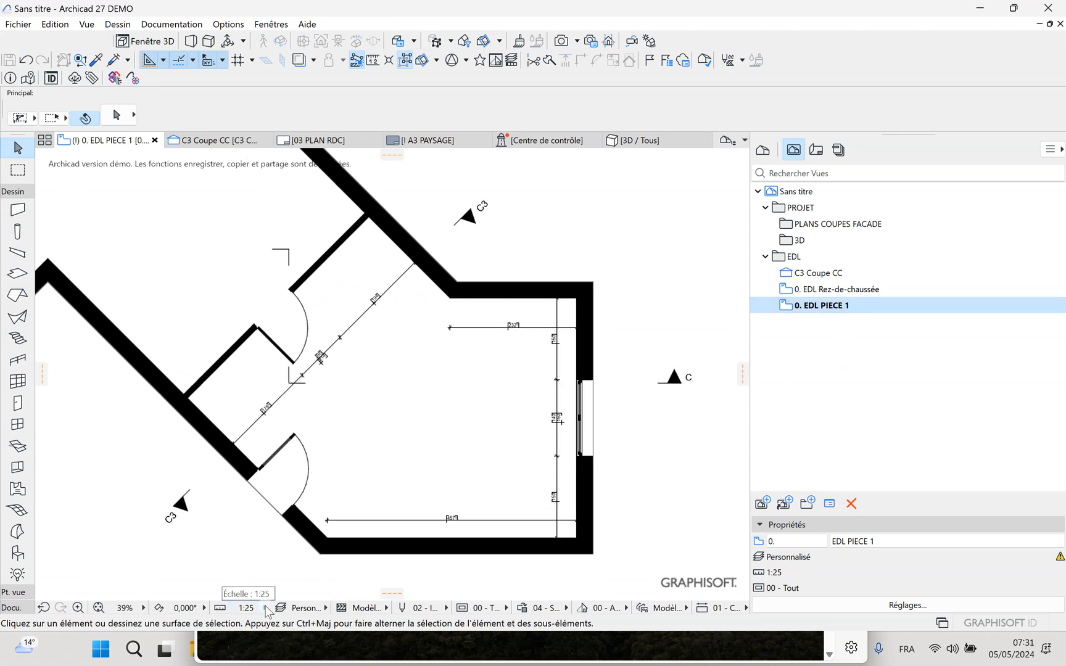
{"action": "right_click", "coordinate": [827, 307]}
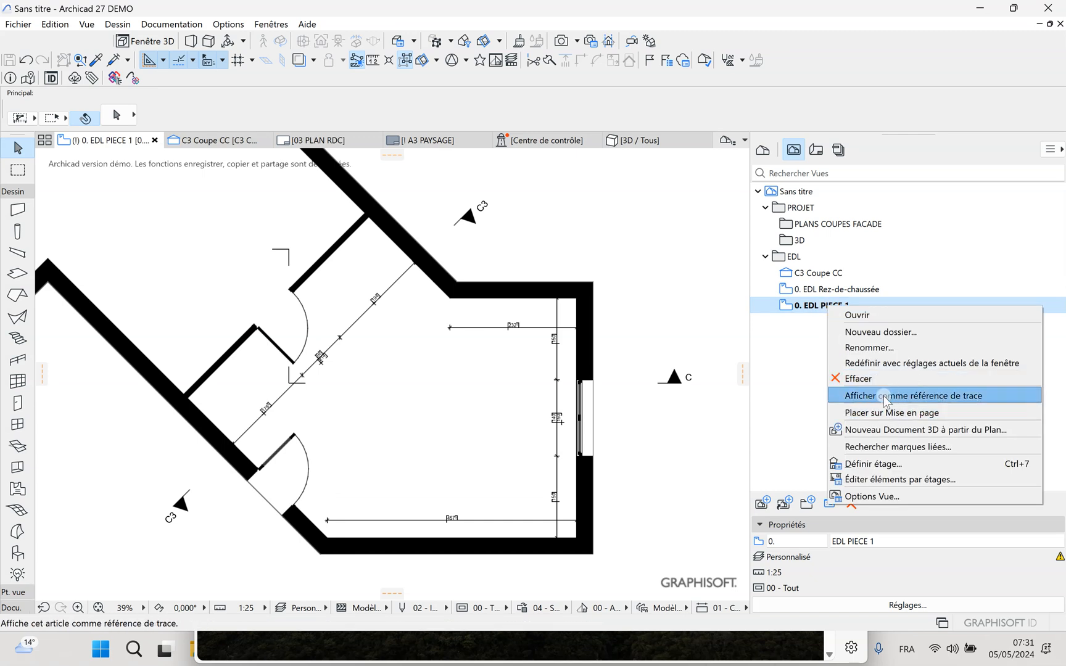
{"action": "left_click", "coordinate": [866, 362]}
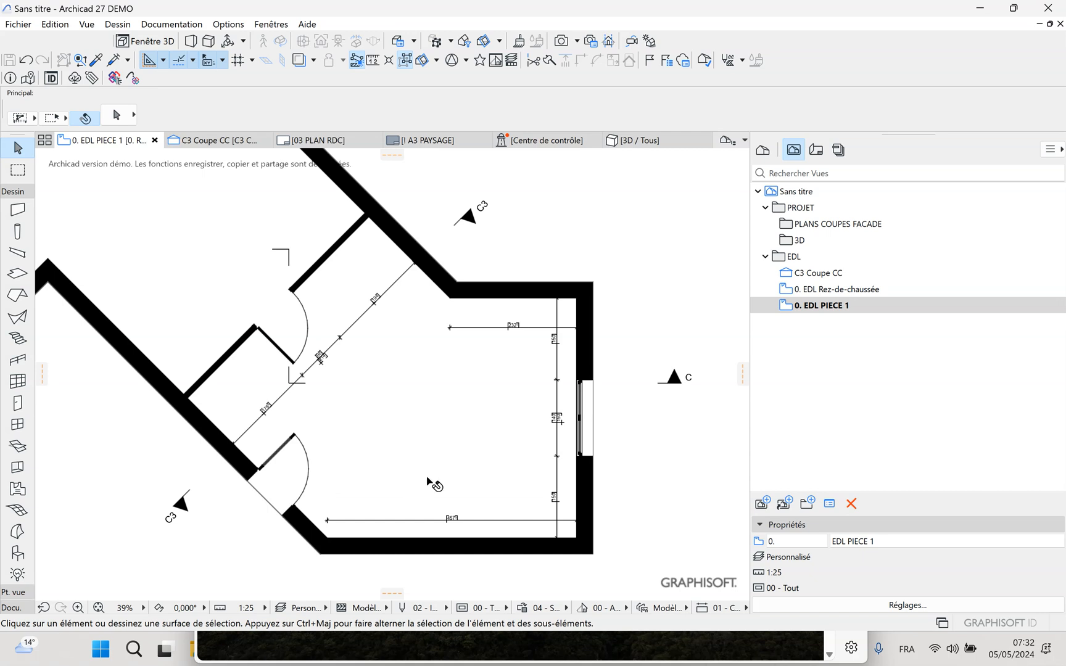
{"action": "left_click", "coordinate": [825, 313]}
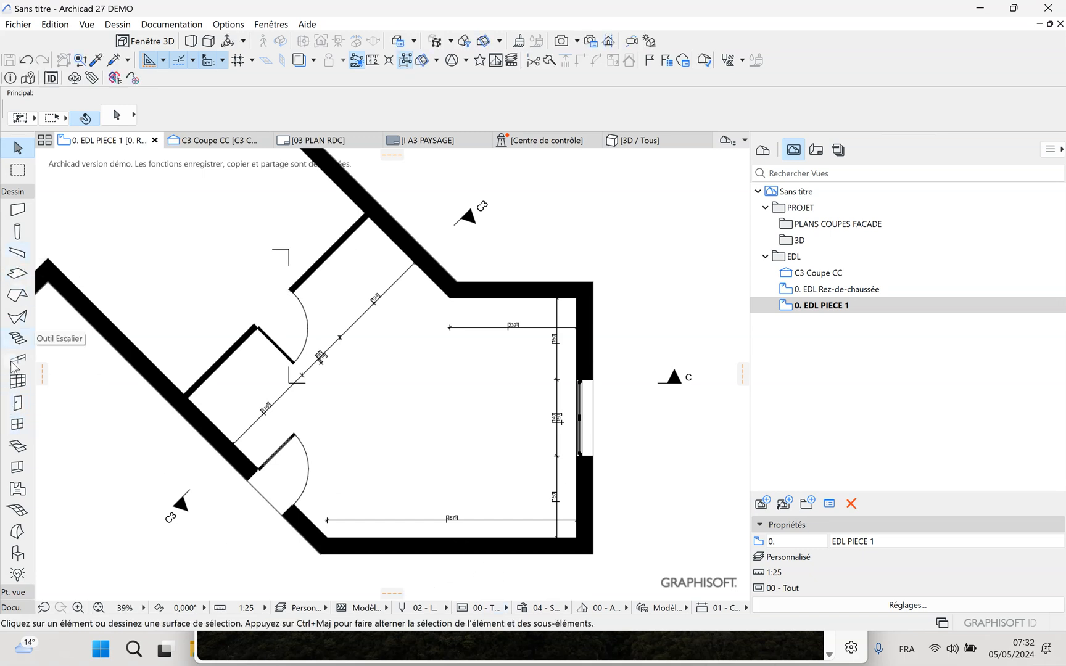
In the Zone tool's default settings, set the zone's top offset from the upper storey to -20,00
{"action": "left_click", "coordinate": [17, 489]}
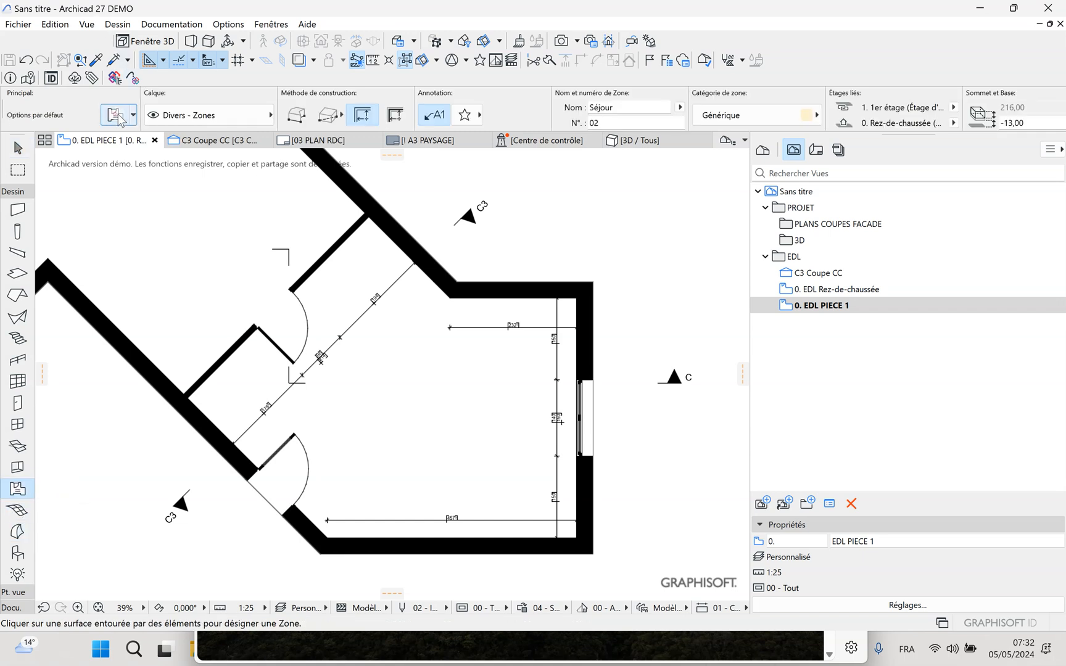
{"action": "left_click", "coordinate": [116, 115]}
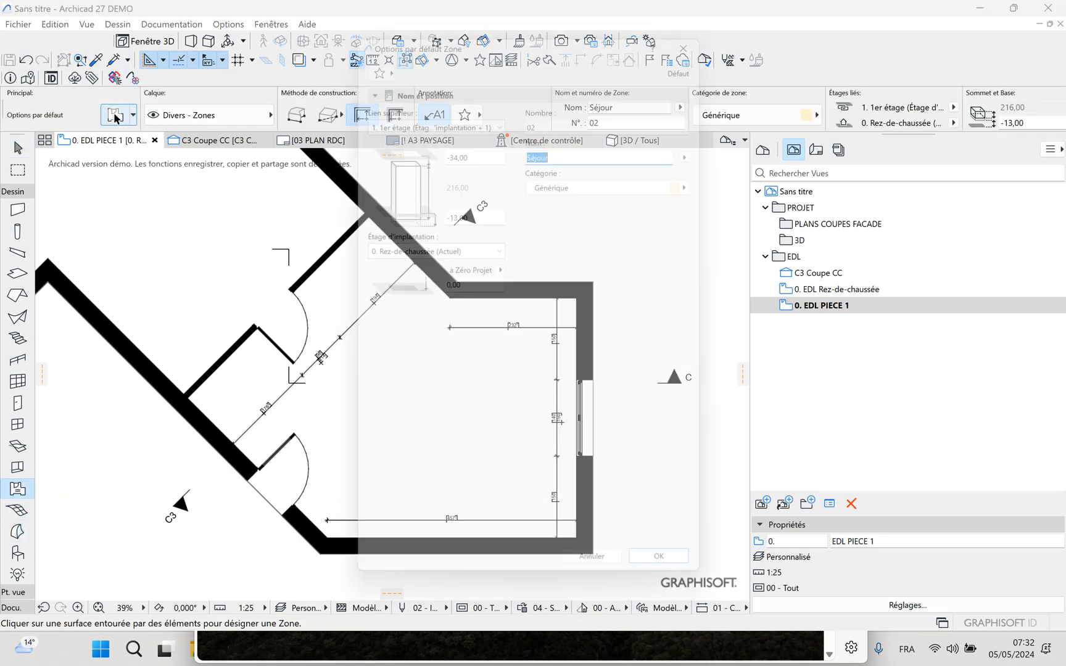
{"action": "left_click", "coordinate": [463, 146]}
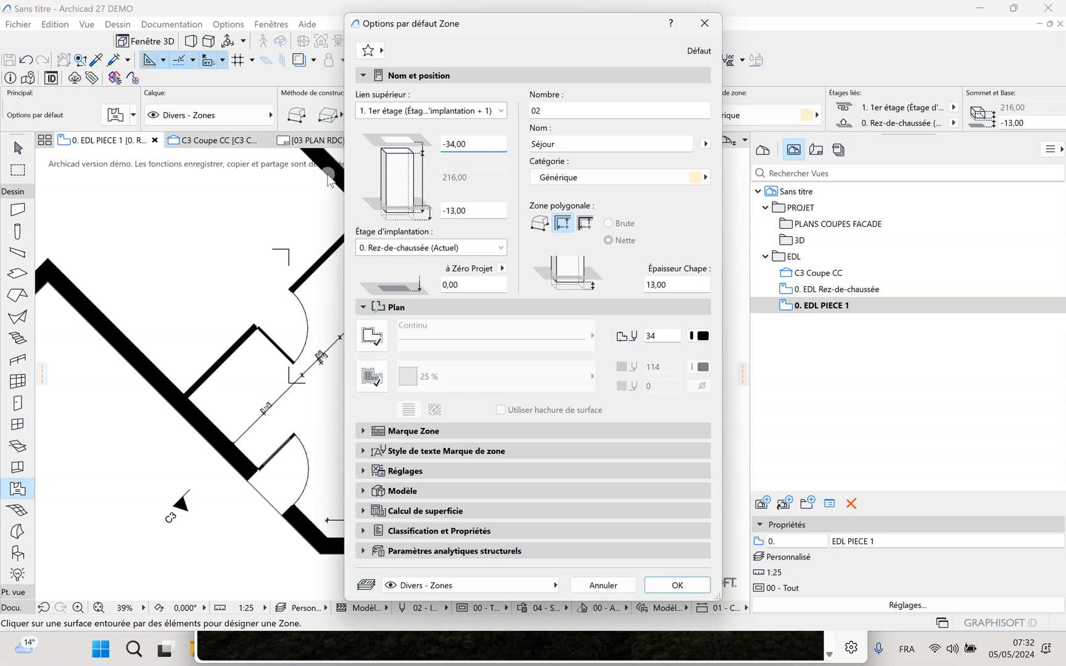
{"action": "left_click_drag", "start_coordinate": [478, 144], "coordinate": [402, 143]}
{"action": "type", "text": "20"}
Set the default zone's base offset and screed thickness to 0,00, keep the name Séjour, and accept the settings
{"action": "double_click", "coordinate": [472, 212]}
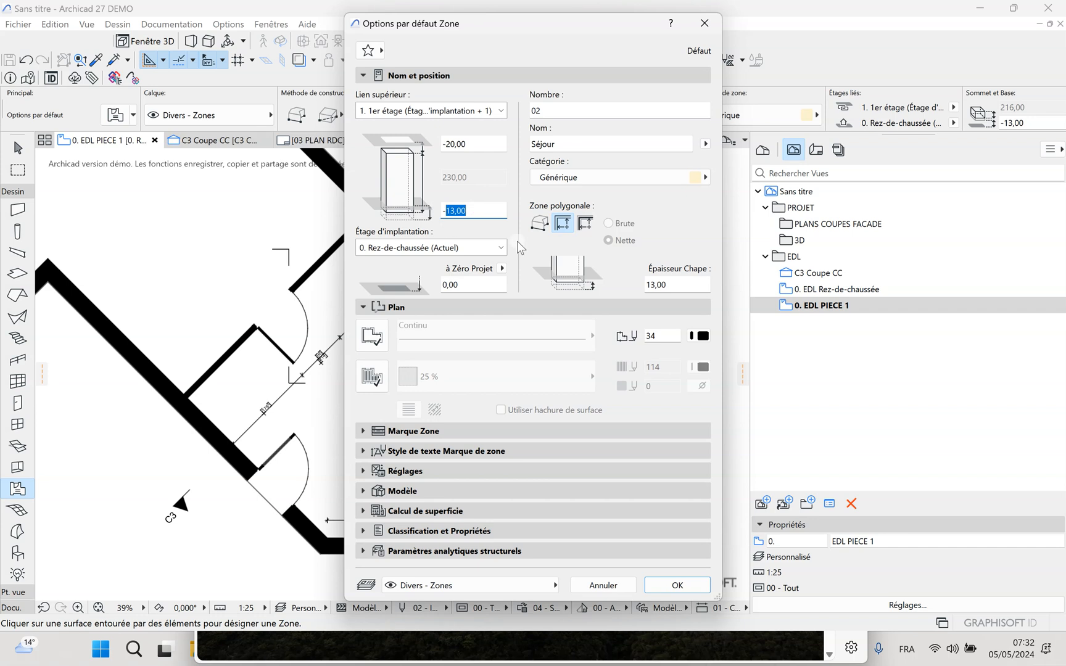
{"action": "key", "text": "BackSpace"}
{"action": "left_click", "coordinate": [645, 285]}
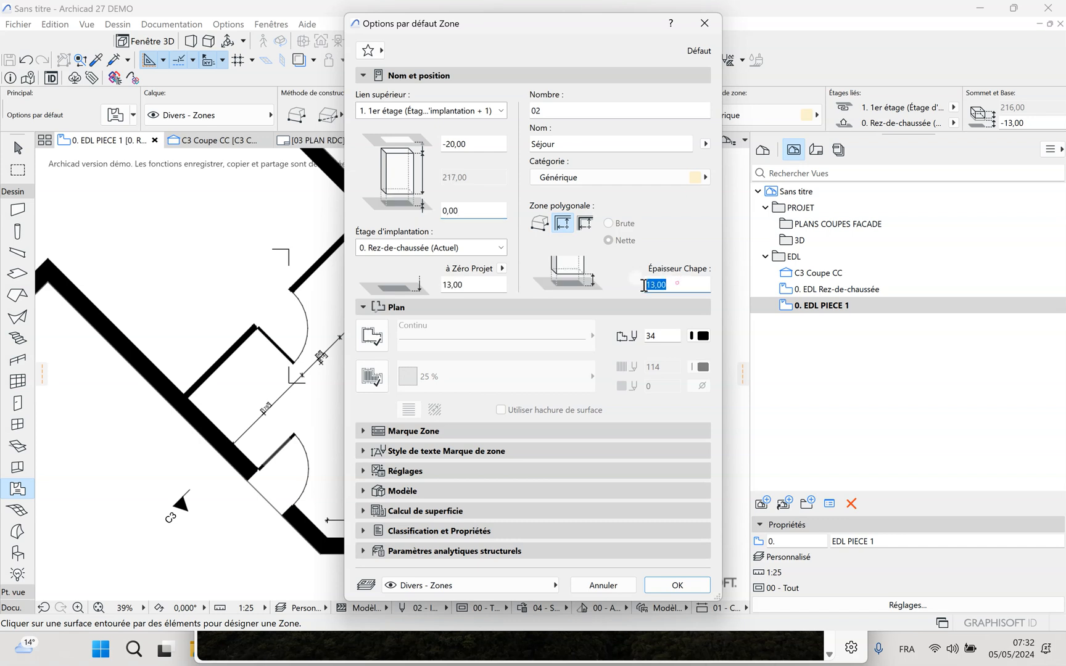
{"action": "type", "text": "0"}
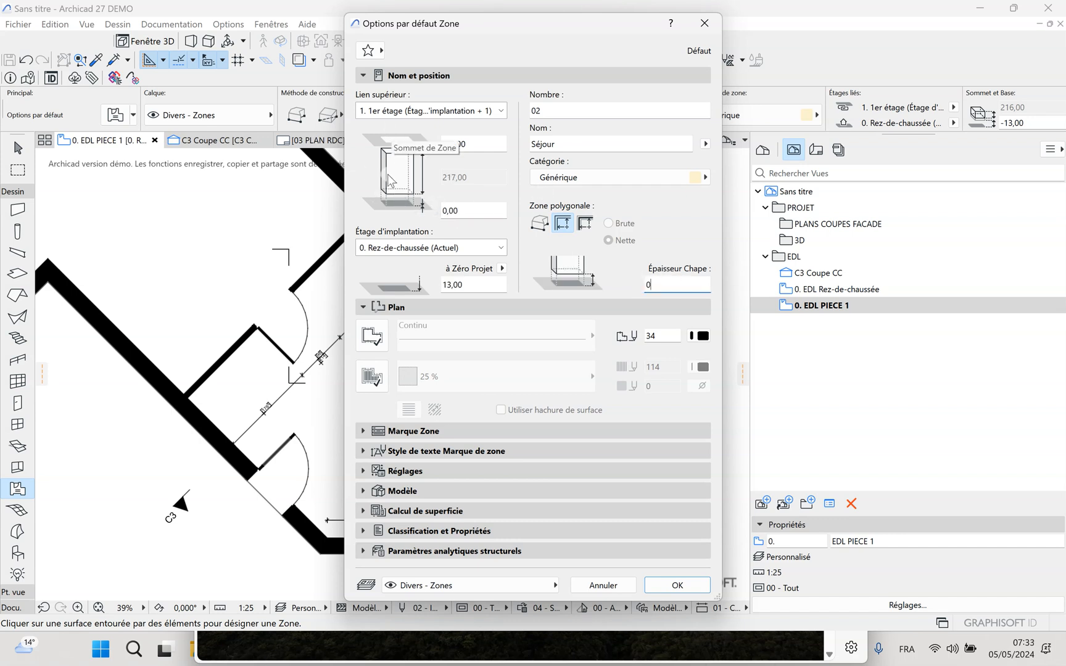
{"action": "left_click", "coordinate": [440, 201]}
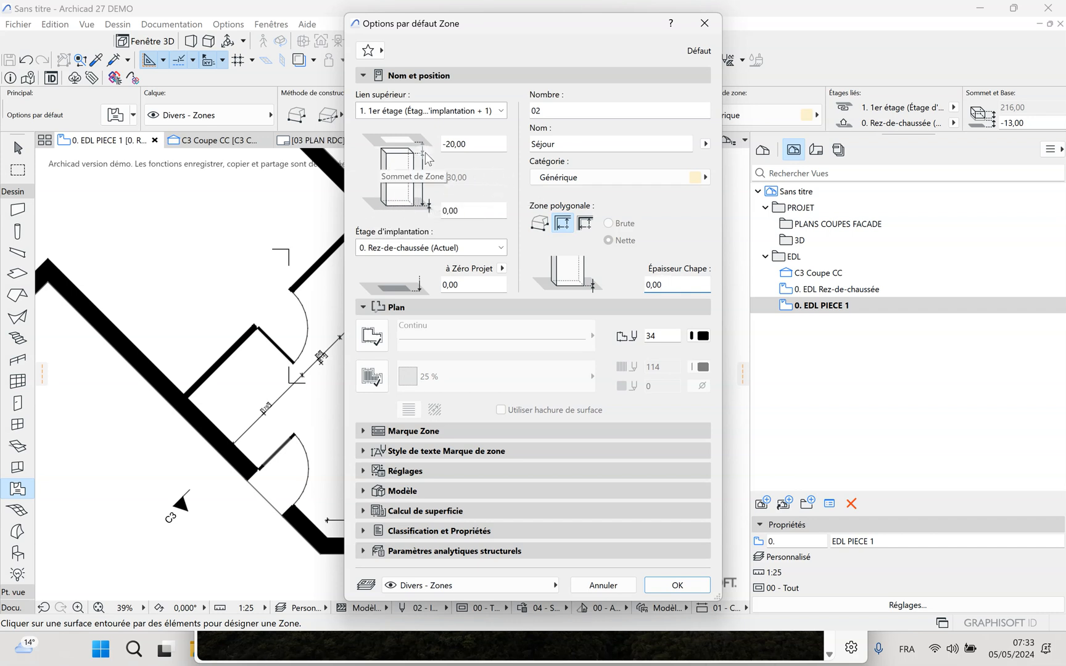
{"action": "double_click", "coordinate": [575, 143]}
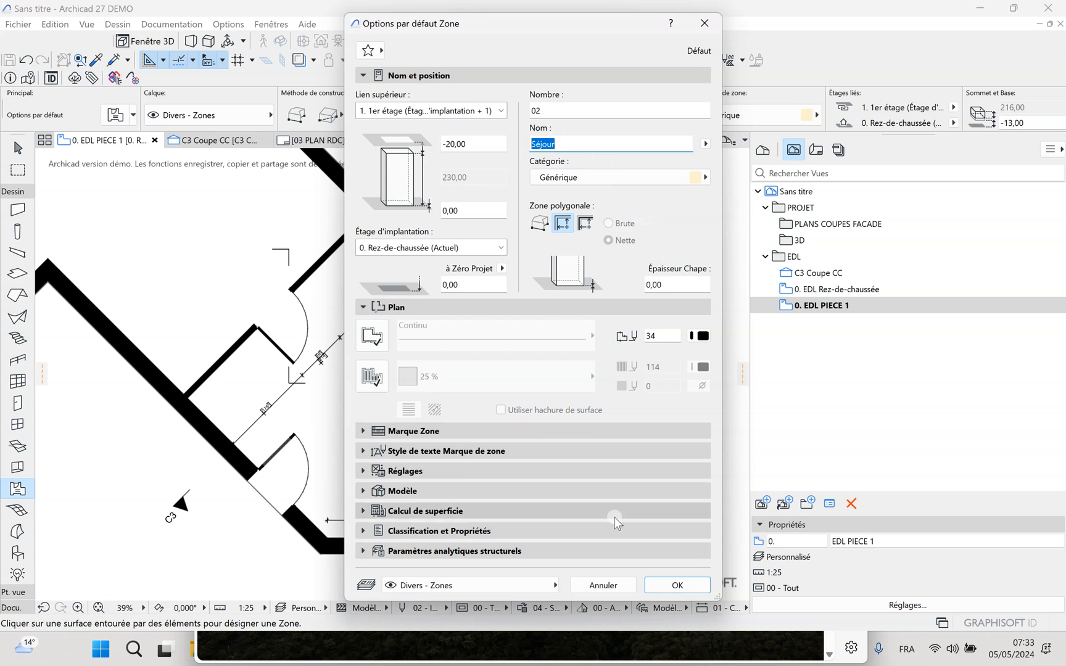
{"action": "left_click", "coordinate": [679, 587]}
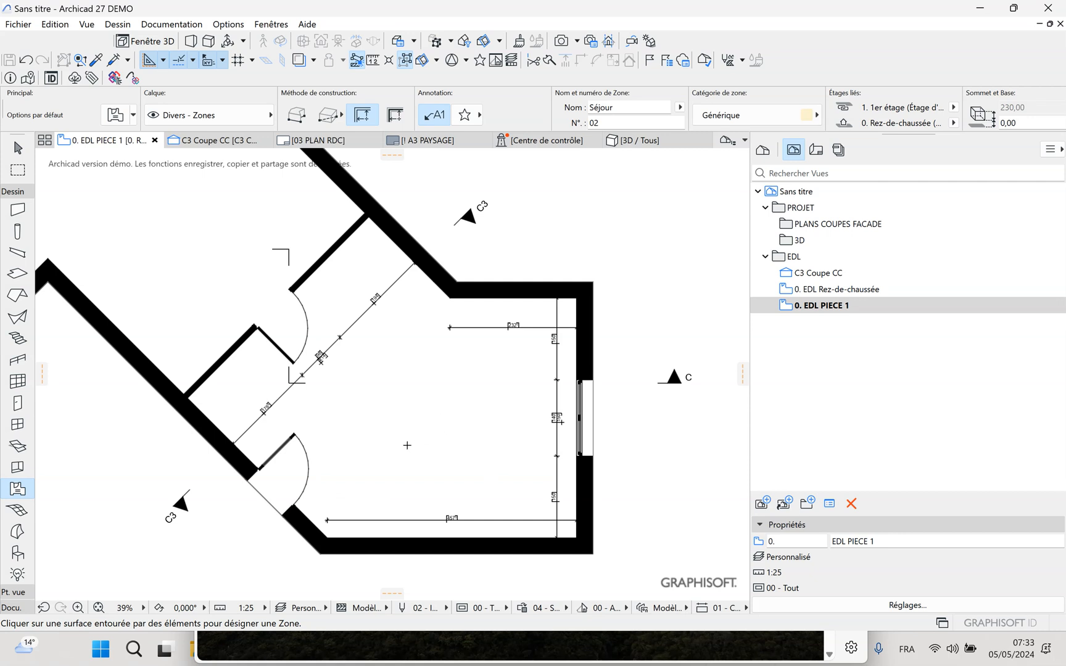
Place the Séjour zone and its label in the room enclosed by the walls, and select the zone to check its outline
{"action": "left_click", "coordinate": [392, 448]}
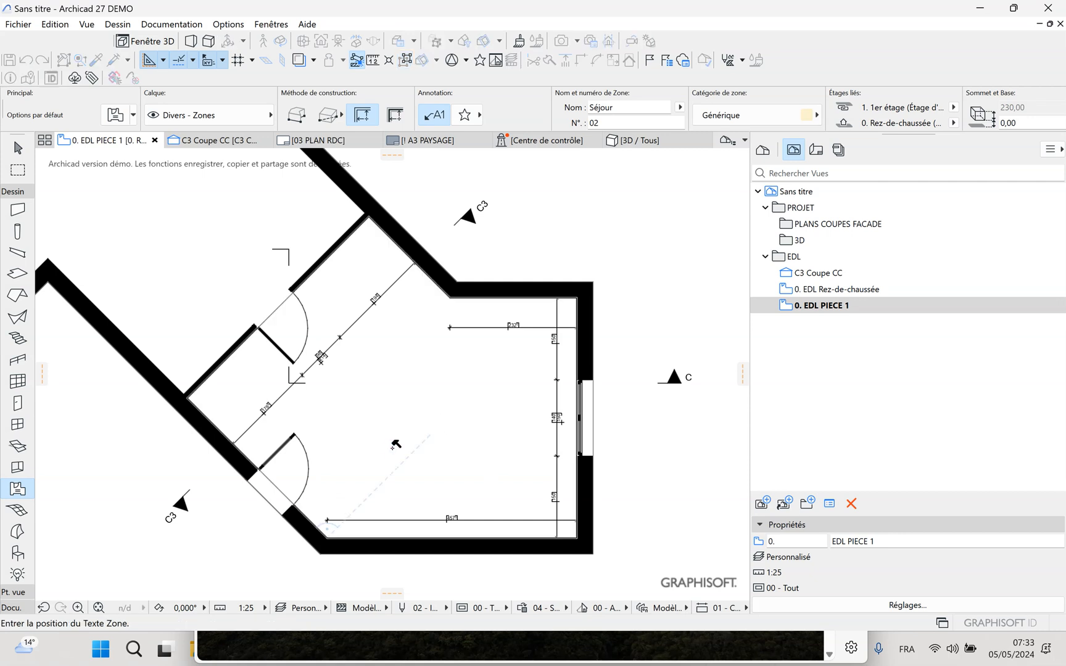
{"action": "left_click", "coordinate": [432, 409]}
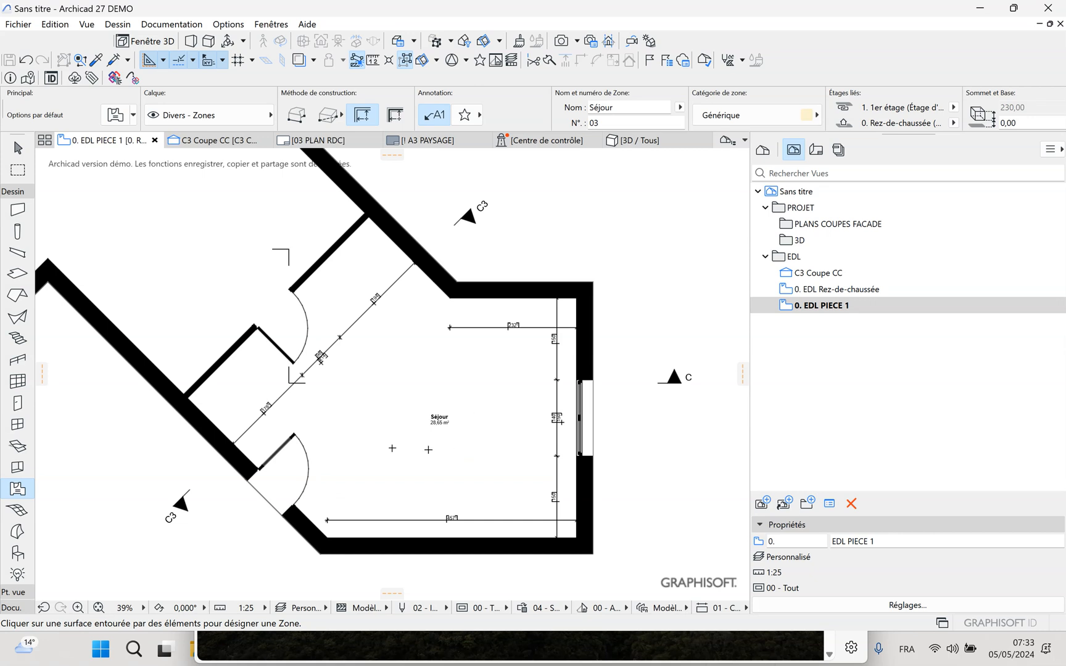
{"action": "left_click", "coordinate": [18, 148]}
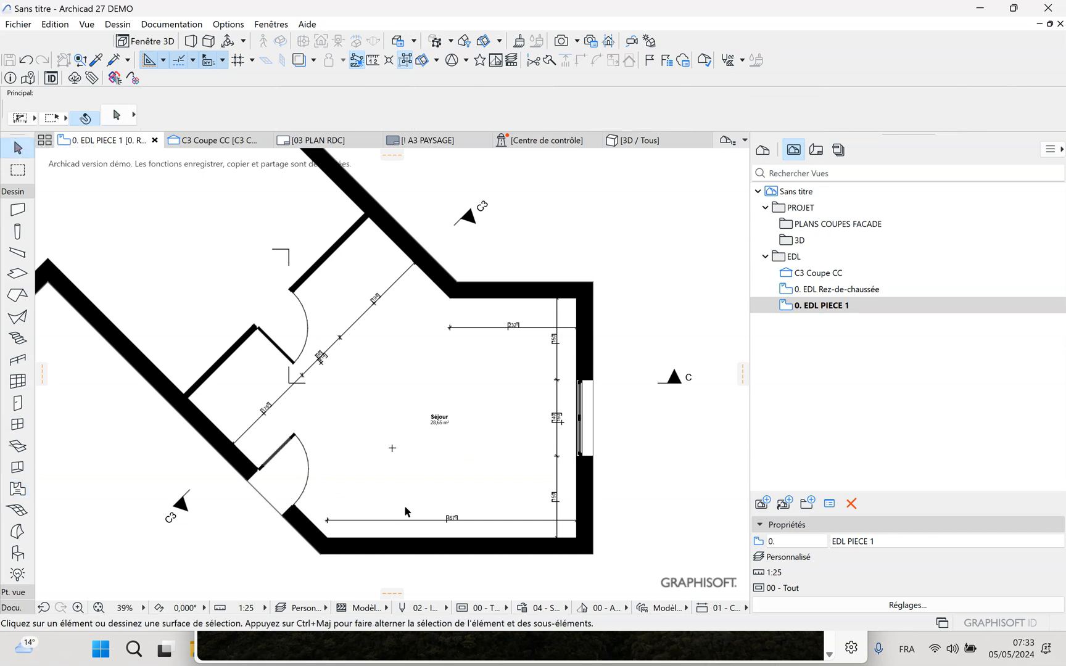
{"action": "left_click", "coordinate": [392, 449]}
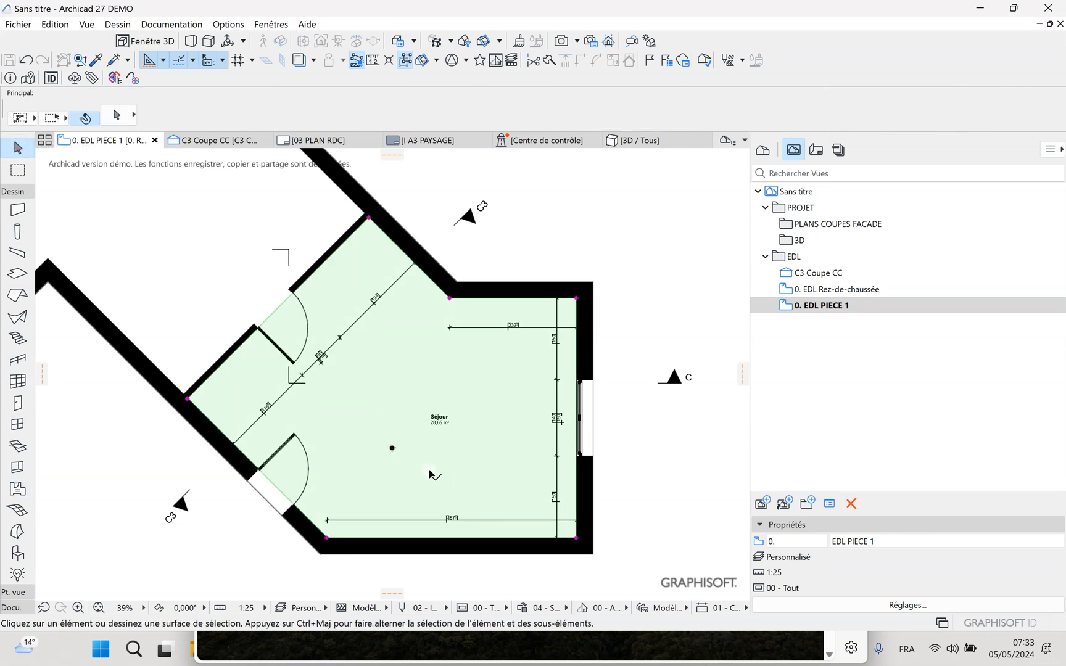
{"action": "left_click", "coordinate": [393, 448]}
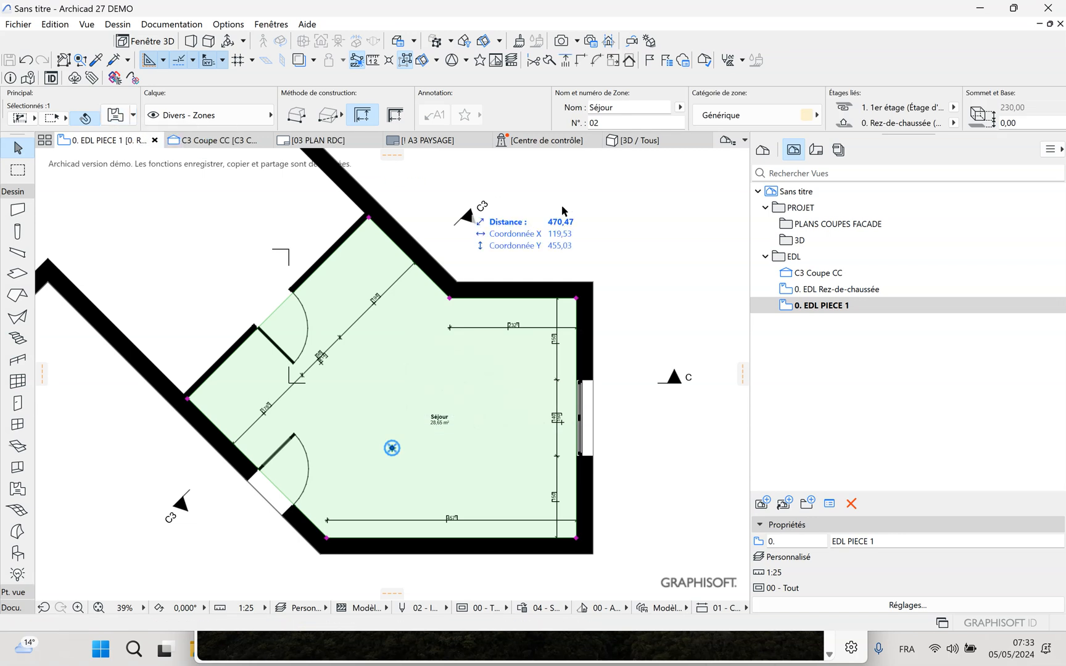
{"action": "left_click", "coordinate": [624, 220]}
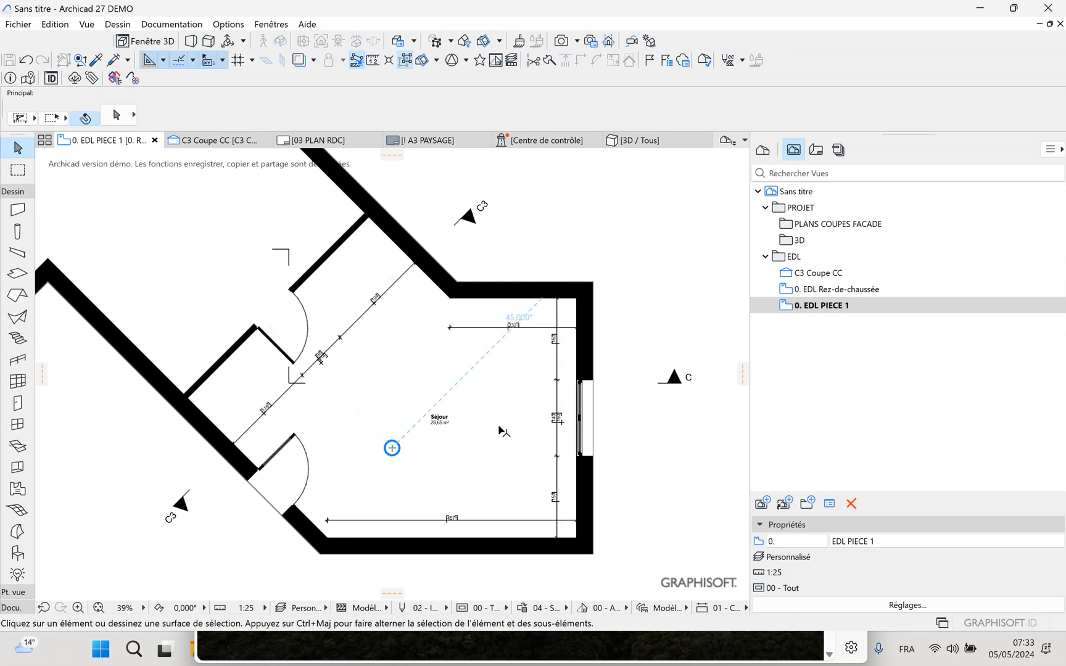
Open the EDL Rez-de-chaussée view and hide the "Divers - Zones" layer of the Séjour zone
{"action": "left_click", "coordinate": [832, 289]}
{"action": "double_click", "coordinate": [832, 289]}
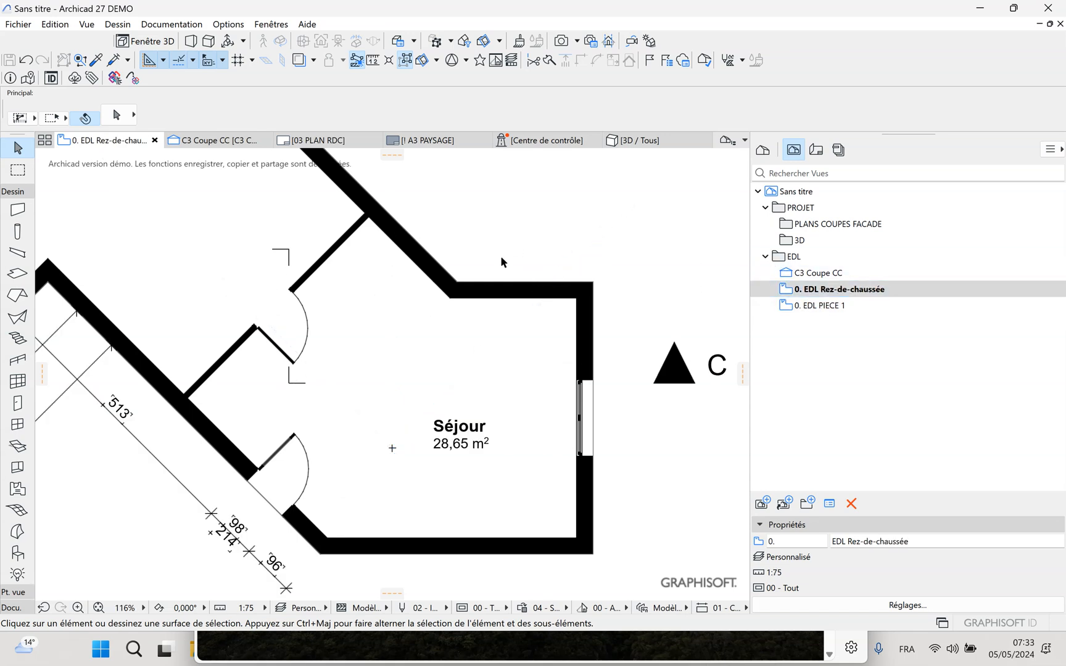
{"action": "scroll", "coordinate": [518, 339], "scroll_direction": "down", "scroll_amount": 5}
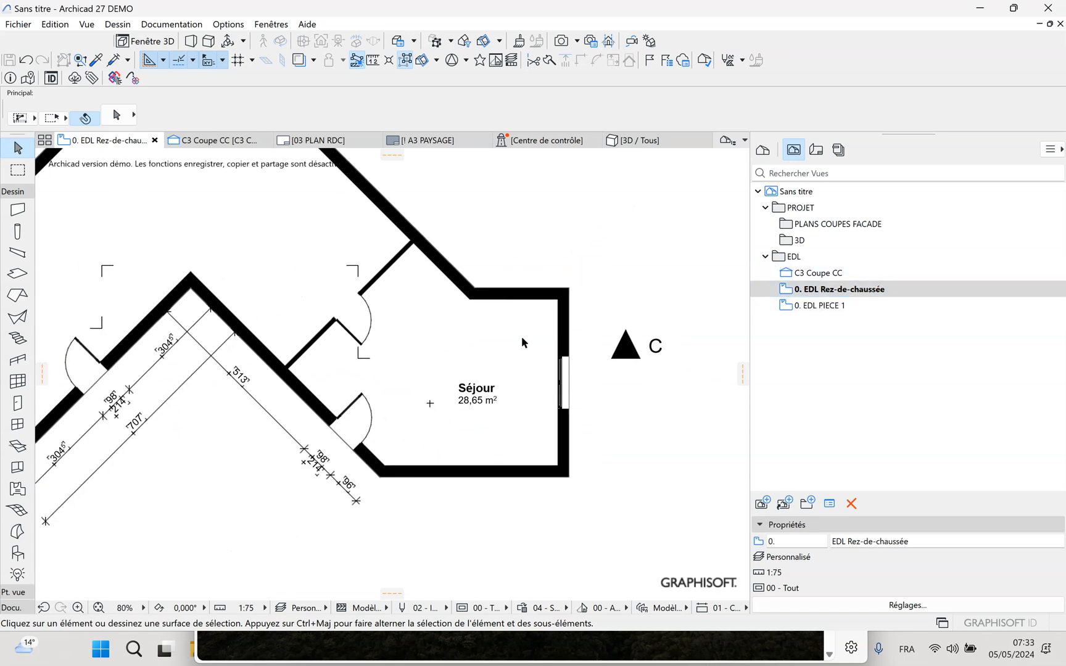
{"action": "left_click", "coordinate": [491, 387]}
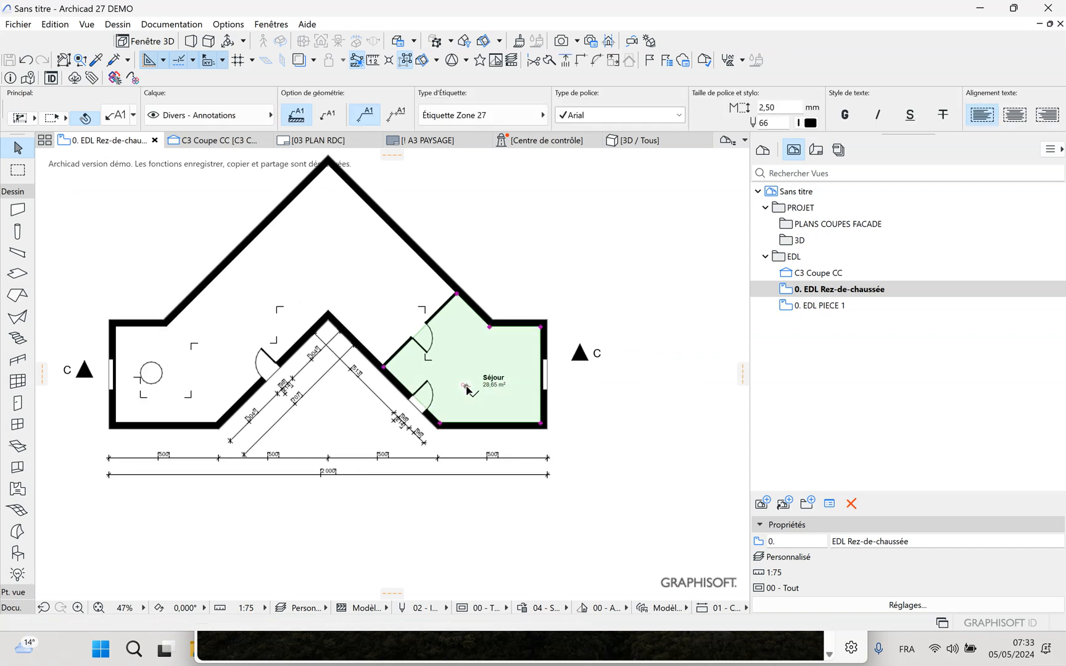
{"action": "left_click", "coordinate": [467, 388]}
{"action": "right_click", "coordinate": [468, 392]}
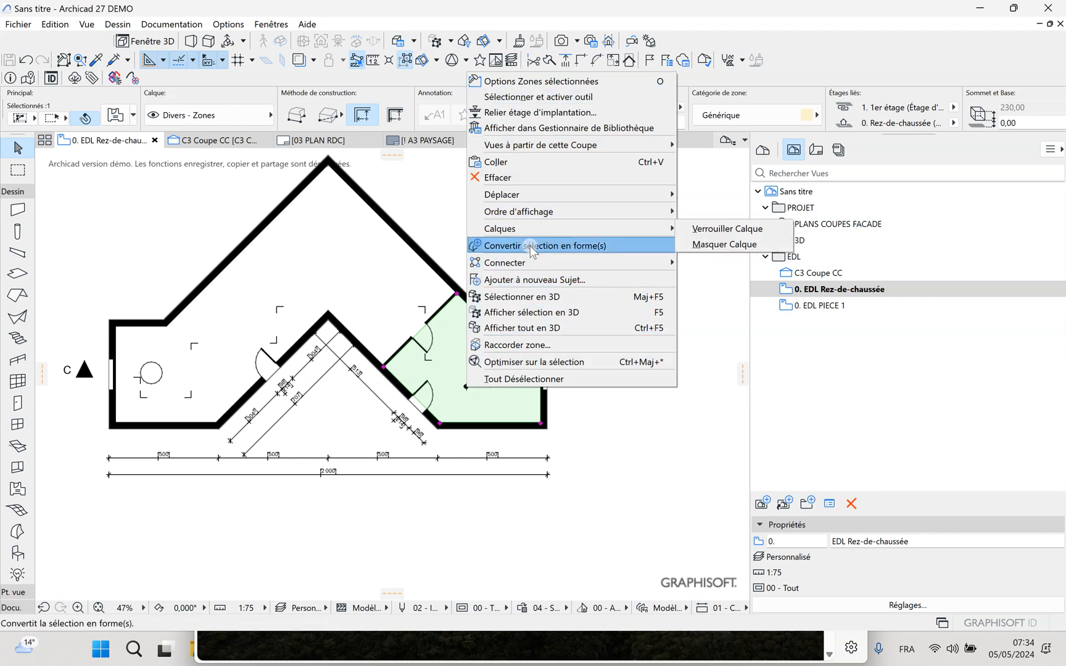
{"action": "mouse_move", "coordinate": [538, 230]}
{"action": "left_click", "coordinate": [701, 244]}
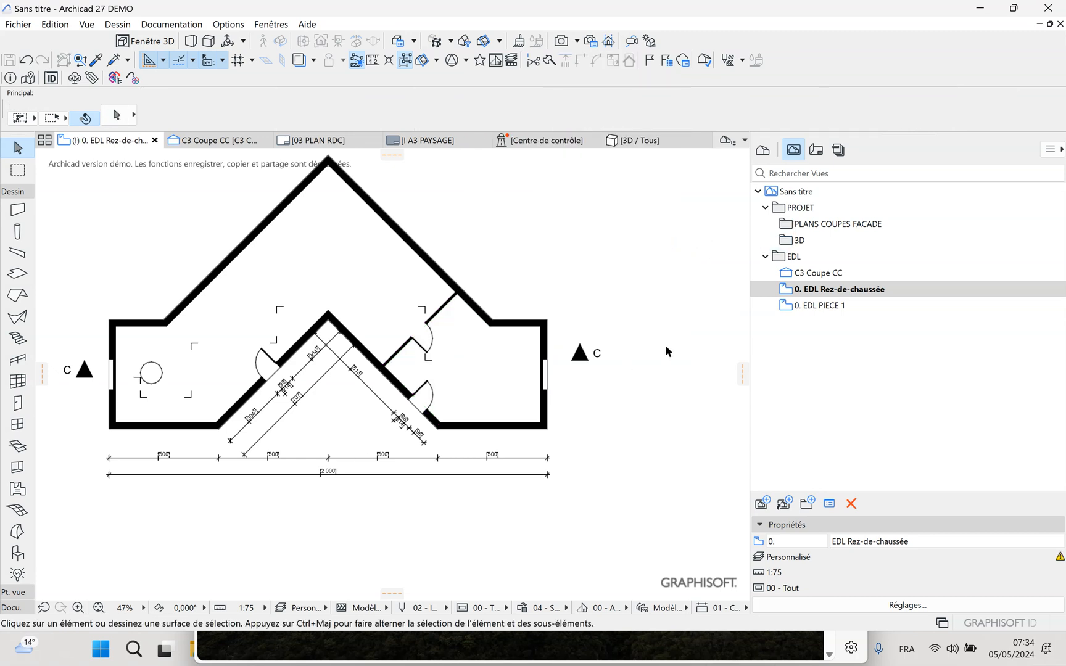
Redefine the "0. EDL Rez-de-chaussée" view with the current window settings, keeping the zone layer hidden
{"action": "right_click", "coordinate": [825, 293]}
{"action": "left_click", "coordinate": [848, 346]}
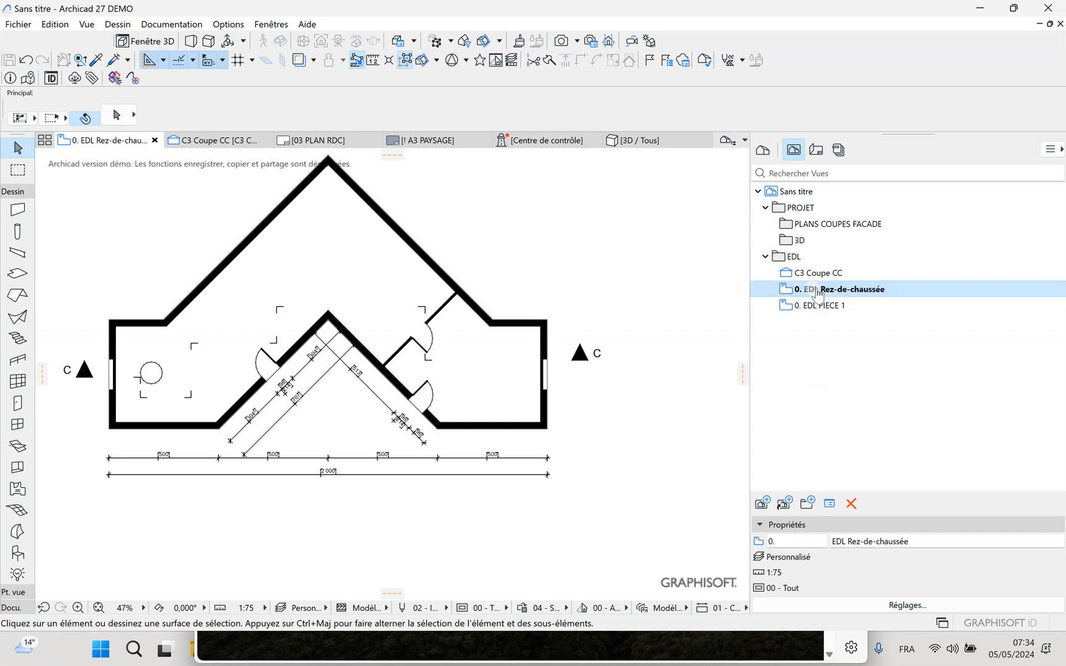
{"action": "left_click", "coordinate": [822, 338]}
Open the 03 PLAN RDC layout and clear the drawing selection to check the updated ground-floor plan on the sheet
{"action": "left_click", "coordinate": [817, 151]}
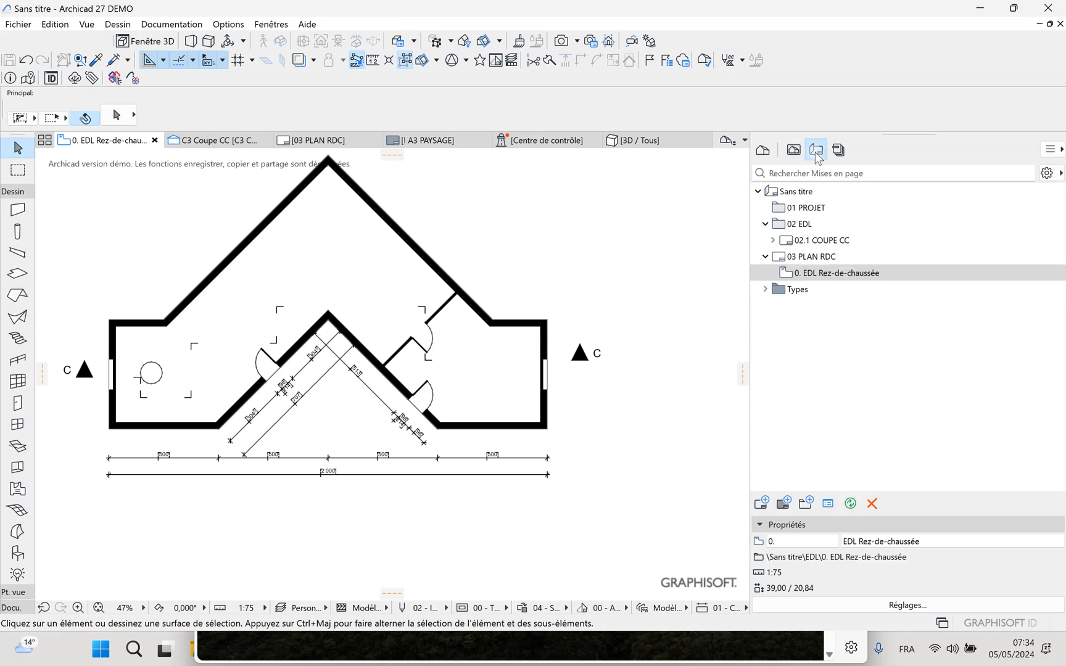
{"action": "double_click", "coordinate": [818, 259]}
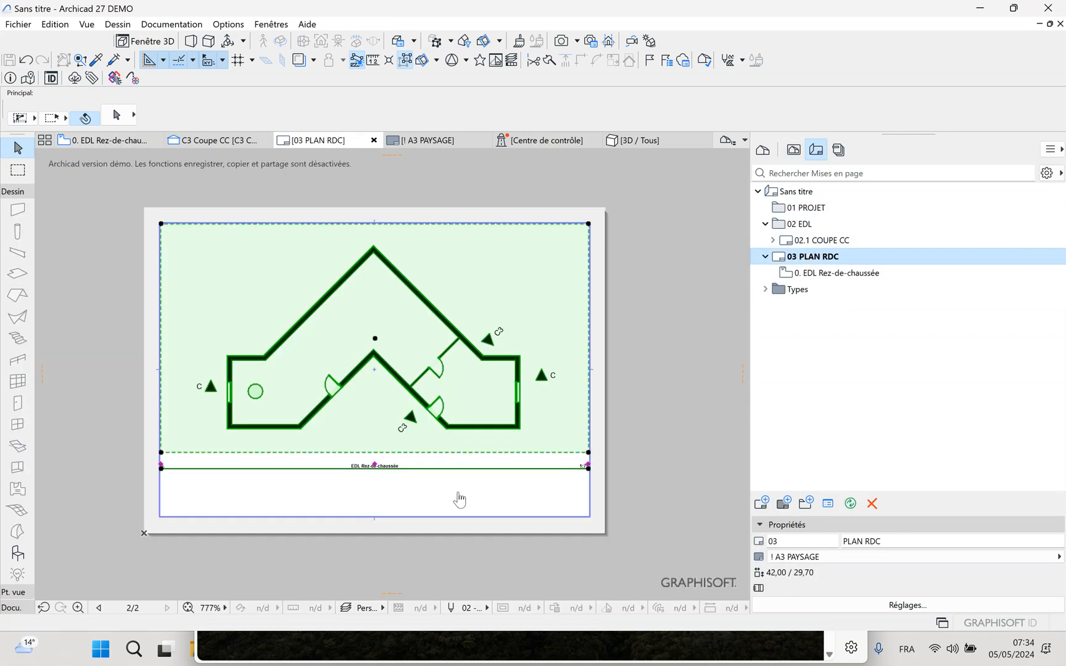
{"action": "left_click", "coordinate": [431, 498]}
{"action": "key", "text": "Escape"}
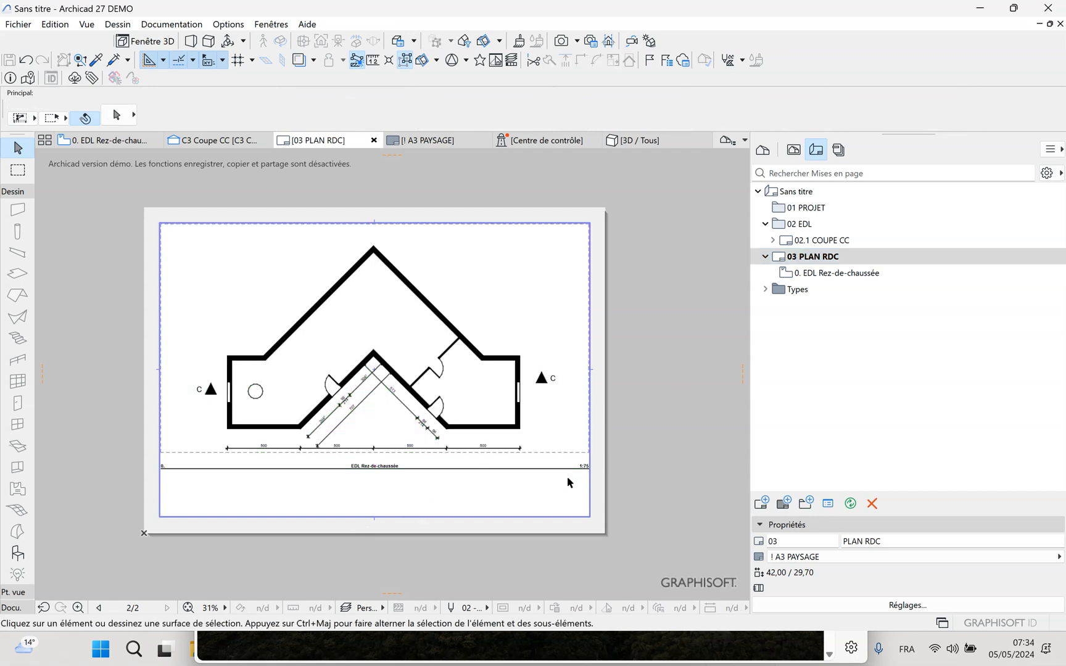
{"action": "left_click", "coordinate": [517, 489]}
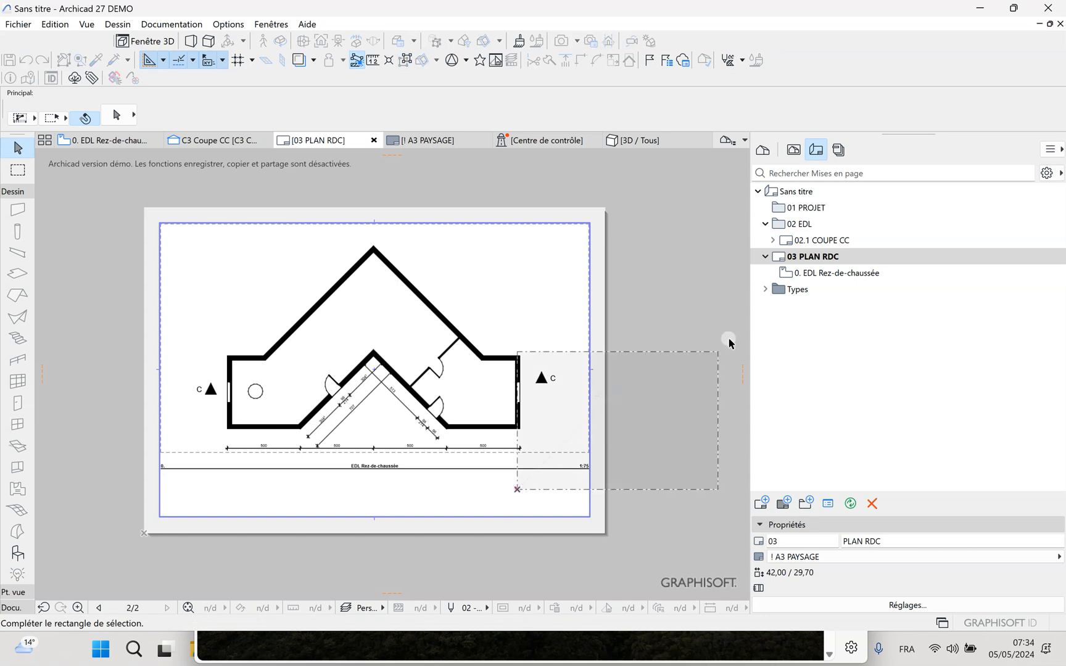
{"action": "left_click", "coordinate": [432, 480]}
Create a new layout named PLAN SEJOUR after 03 PLAN RDC, using the ! A3 PAYSAGE master layout
{"action": "left_click", "coordinate": [814, 256]}
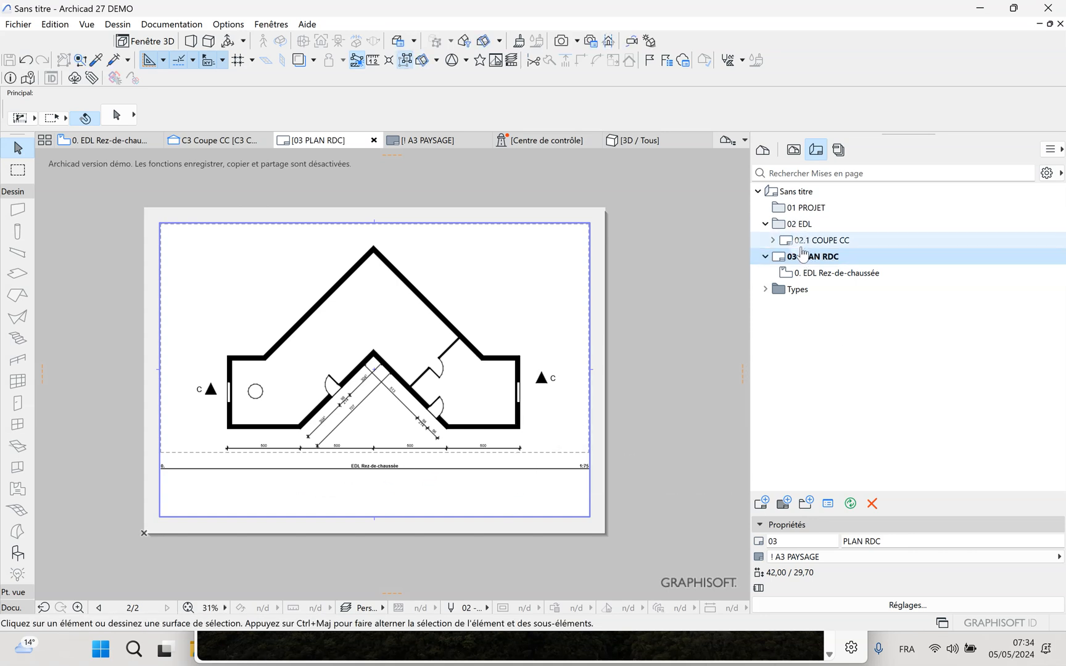
{"action": "left_click", "coordinate": [761, 503]}
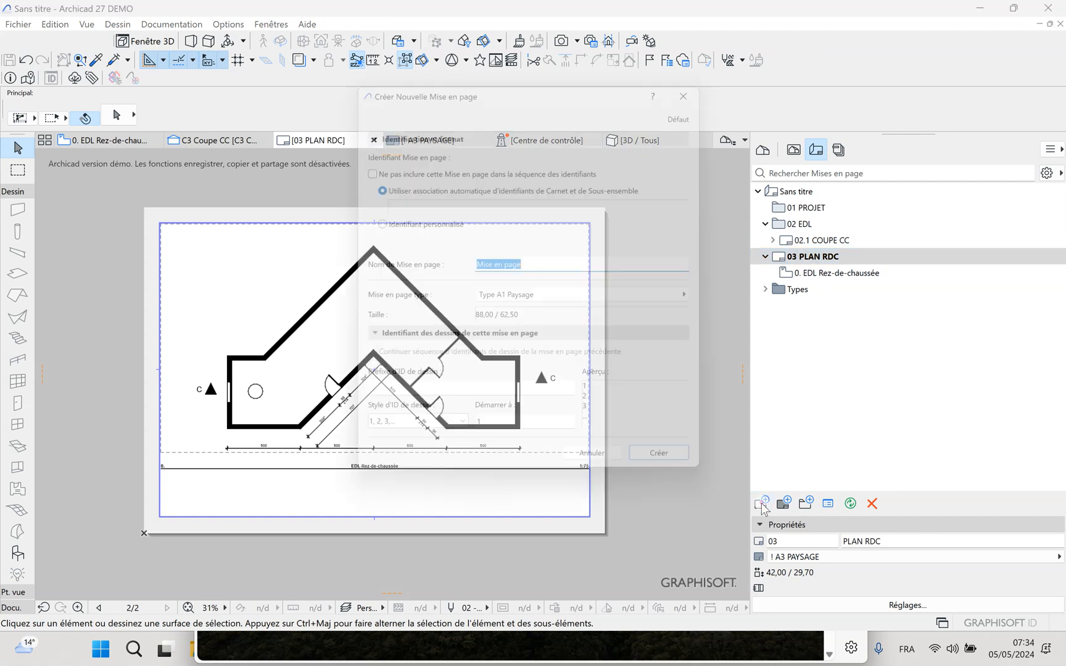
{"action": "left_click_drag", "start_coordinate": [542, 263], "coordinate": [461, 268]}
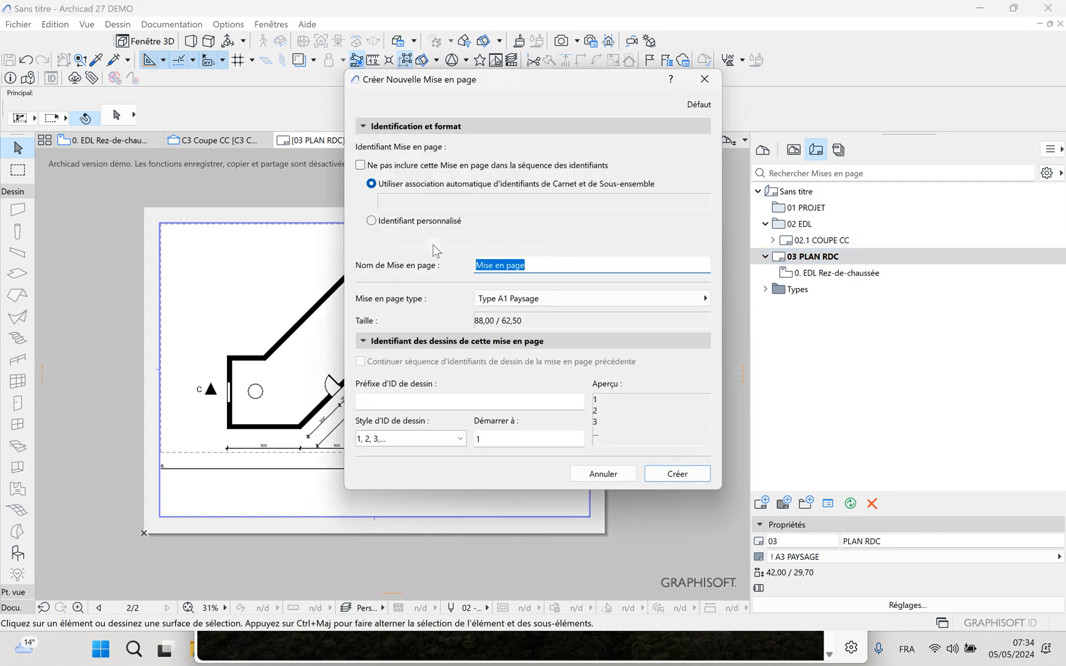
{"action": "type", "text": "P"}
{"action": "type", "text": "EJOUR"}
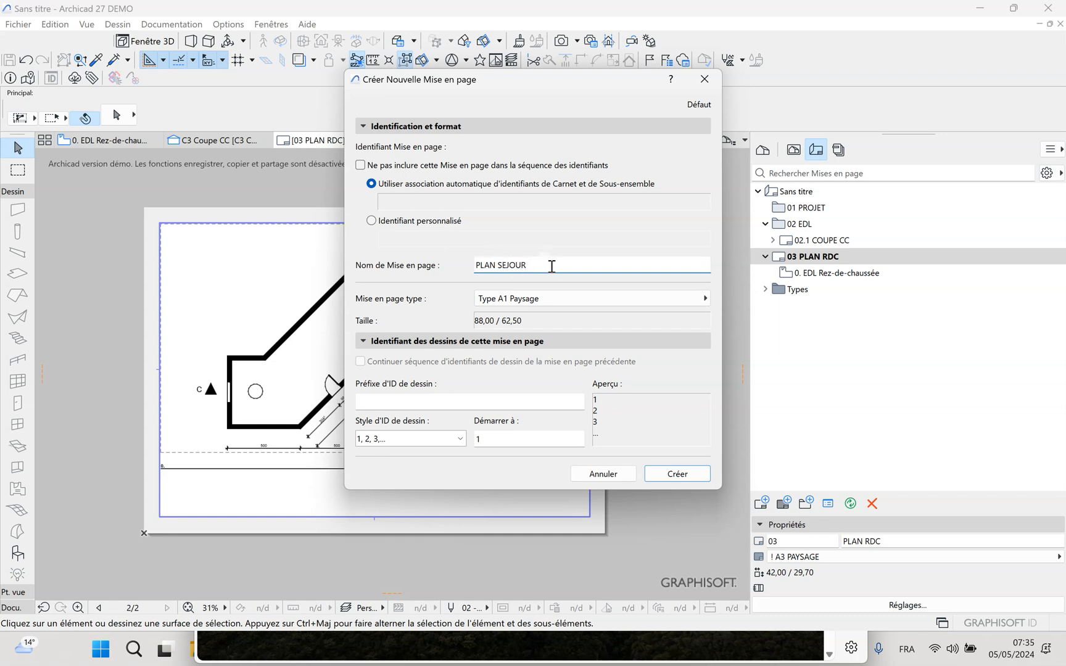
{"action": "left_click", "coordinate": [558, 301]}
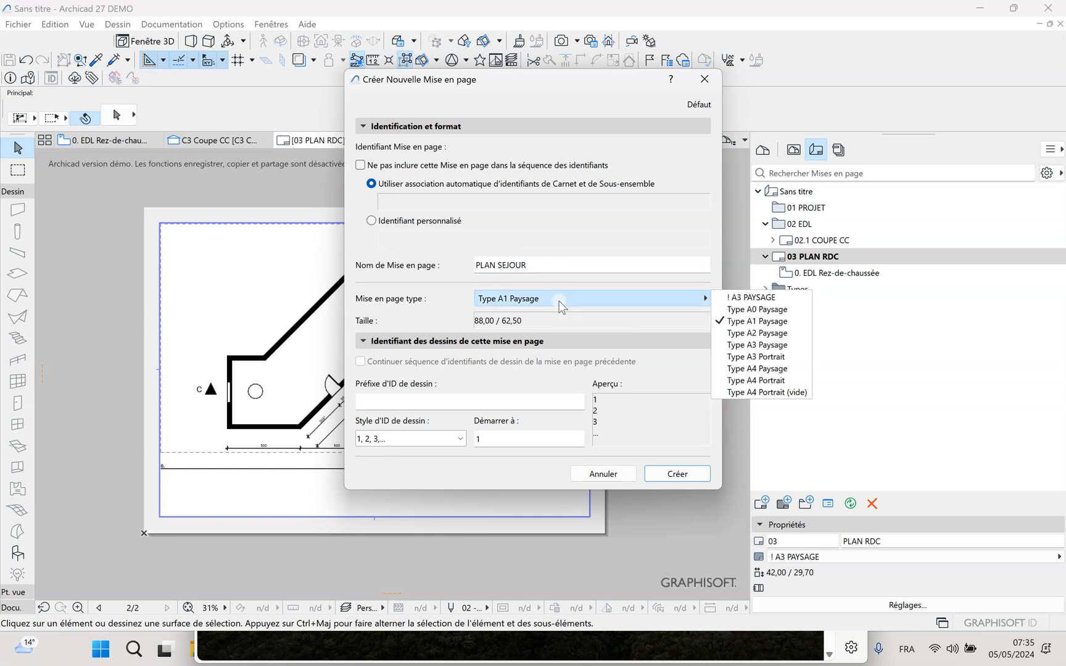
{"action": "left_click", "coordinate": [750, 297]}
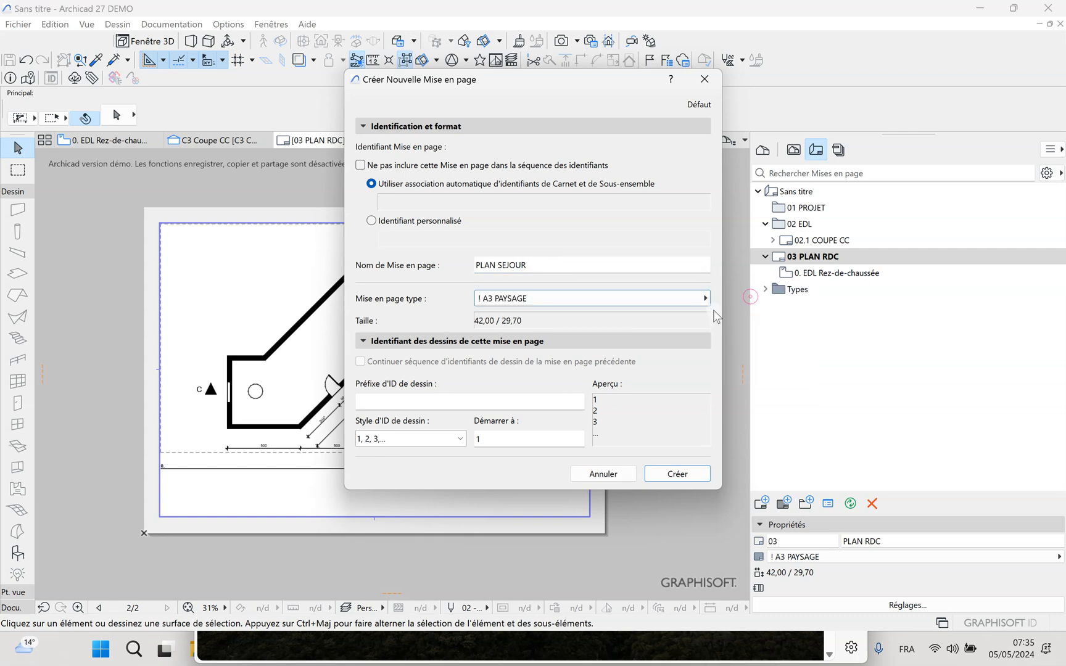
{"action": "left_click", "coordinate": [677, 473]}
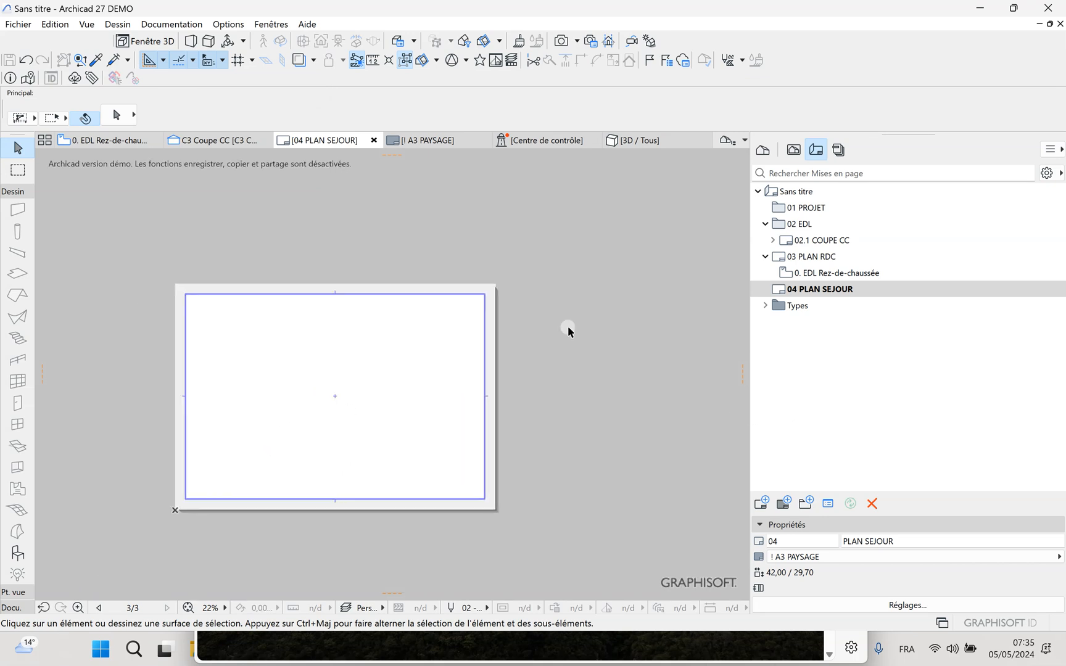
Place the 0. EDL PIECE 1 view at the centre of the PLAN SEJOUR layout
{"action": "left_click", "coordinate": [794, 150]}
{"action": "mouse_move", "coordinate": [809, 306]}
{"action": "left_mouse_down"}
{"action": "mouse_move", "coordinate": [353, 408]}
{"action": "mouse_move", "coordinate": [335, 400]}
{"action": "left_mouse_up"}
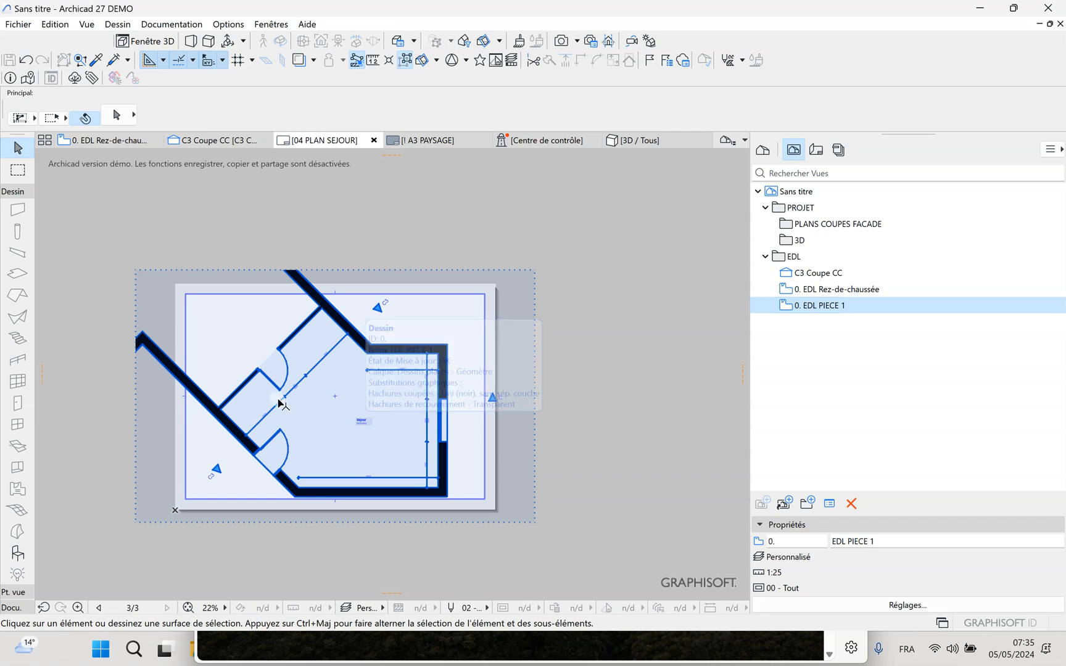
{"action": "middle_click_drag", "start_coordinate": [336, 432], "coordinate": [323, 406]}
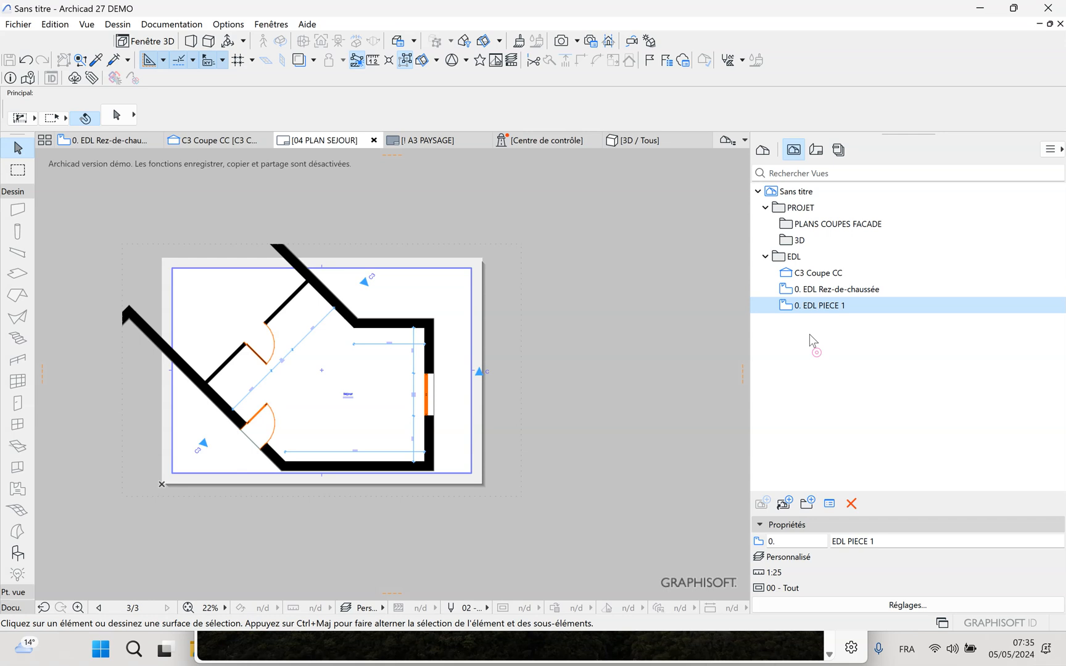
Set a custom scale of 1:33 in the view options of 0. EDL PIECE 1
{"action": "right_click", "coordinate": [814, 308]}
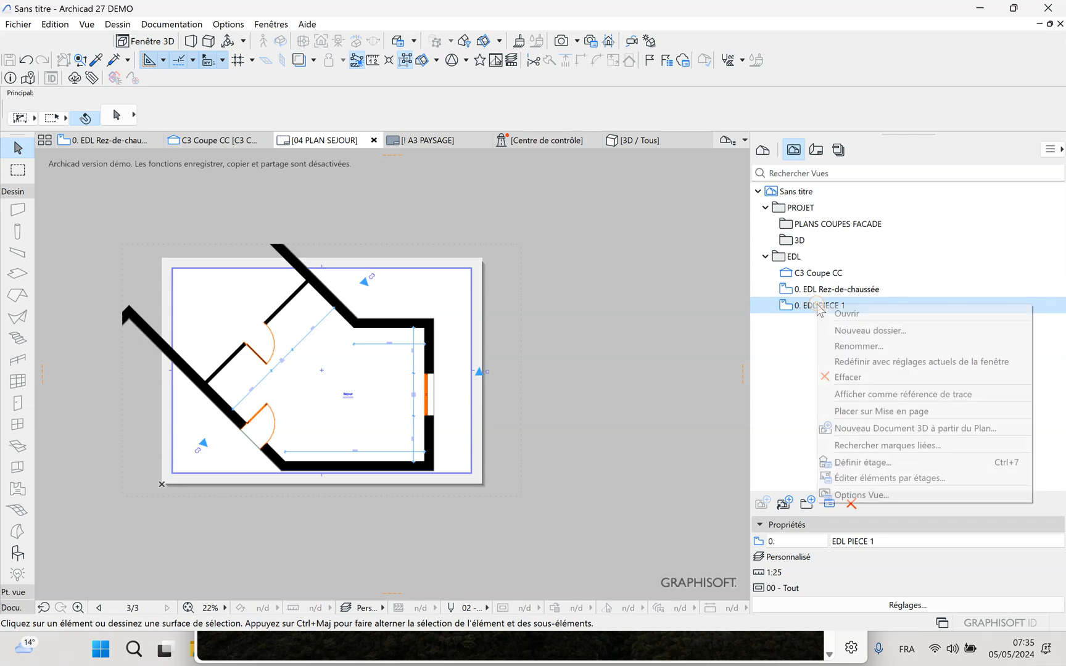
{"action": "left_click", "coordinate": [853, 496]}
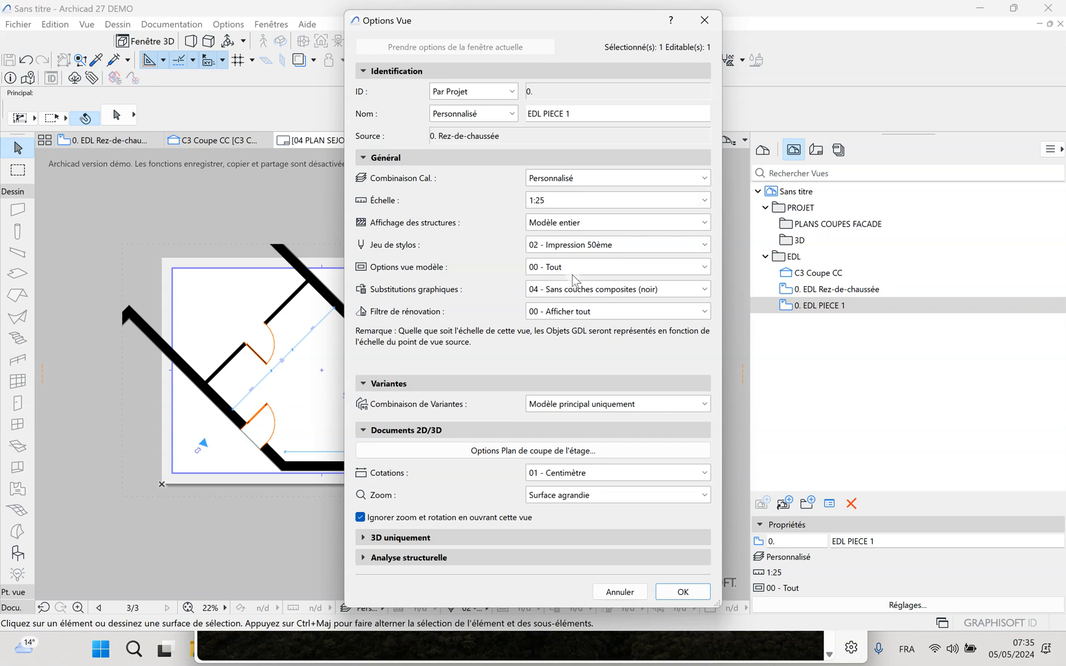
{"action": "left_click", "coordinate": [558, 201]}
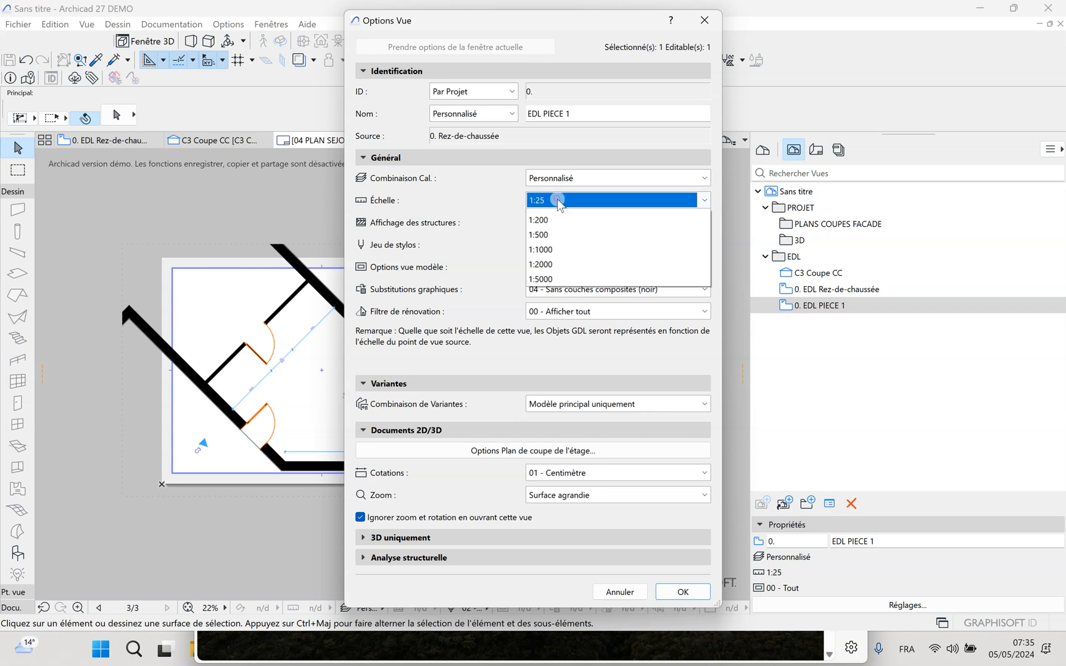
{"action": "left_click", "coordinate": [550, 232]}
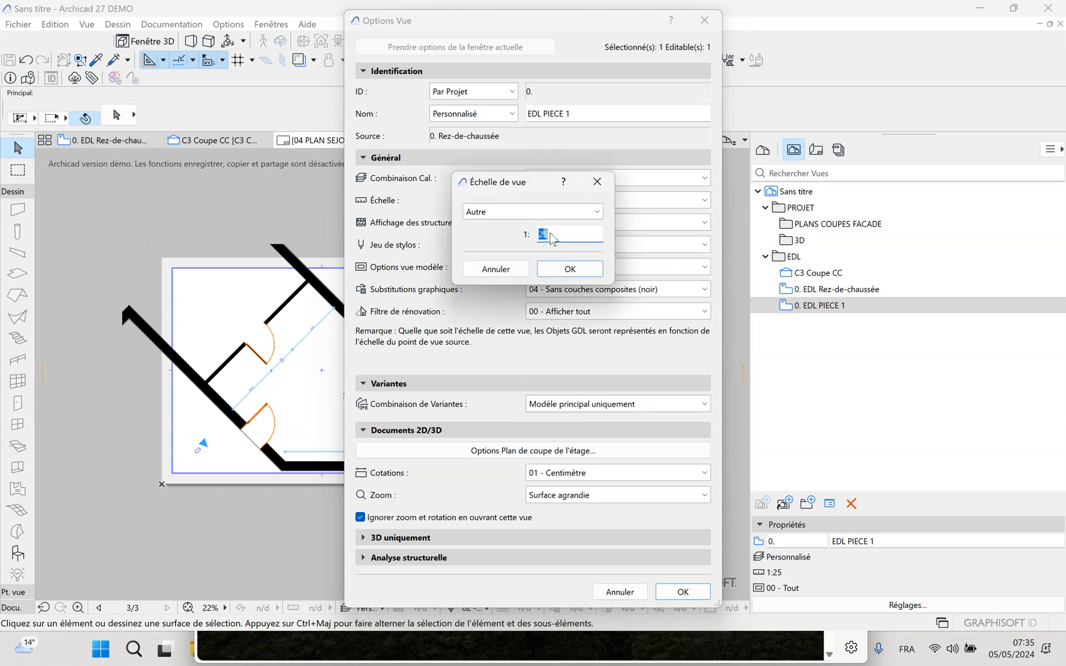
{"action": "left_click_drag", "start_coordinate": [551, 234], "coordinate": [528, 238]}
{"action": "left_click", "coordinate": [568, 270]}
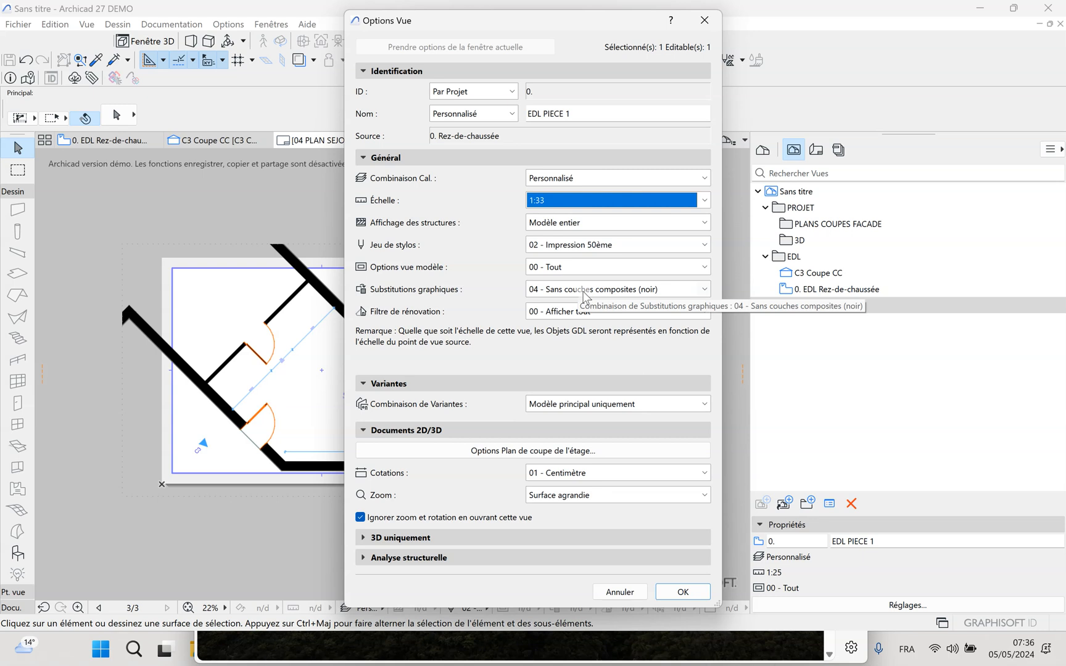
Set the EDL PIECE 1 view's graphic overrides to "Pas de substitutions" and accept the view options
{"action": "left_click", "coordinate": [704, 290]}
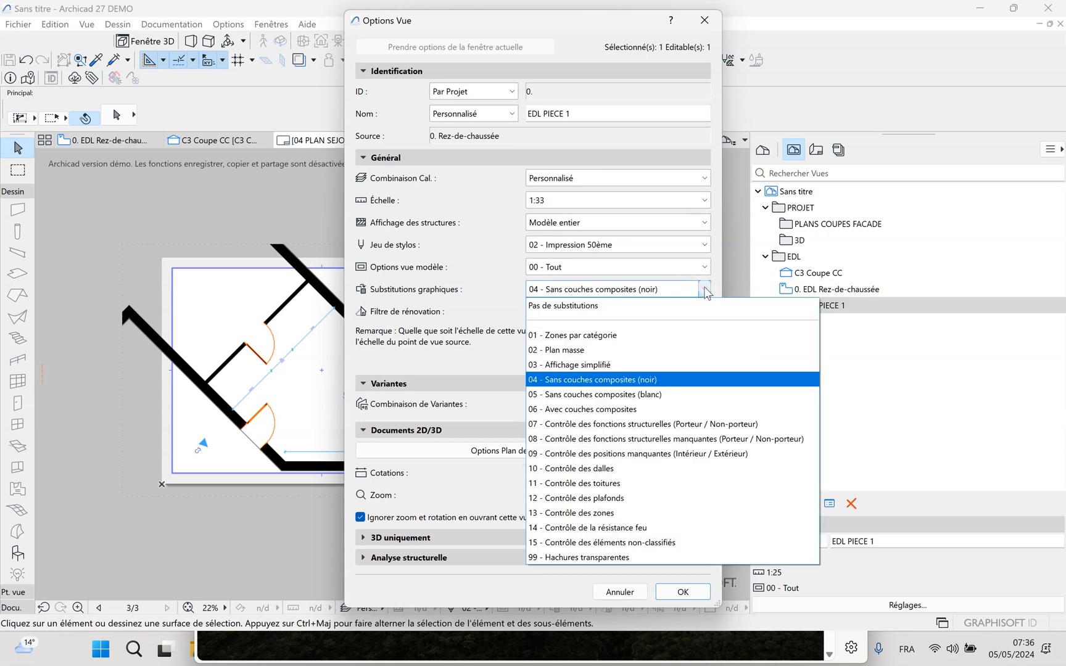
{"action": "left_click", "coordinate": [601, 306]}
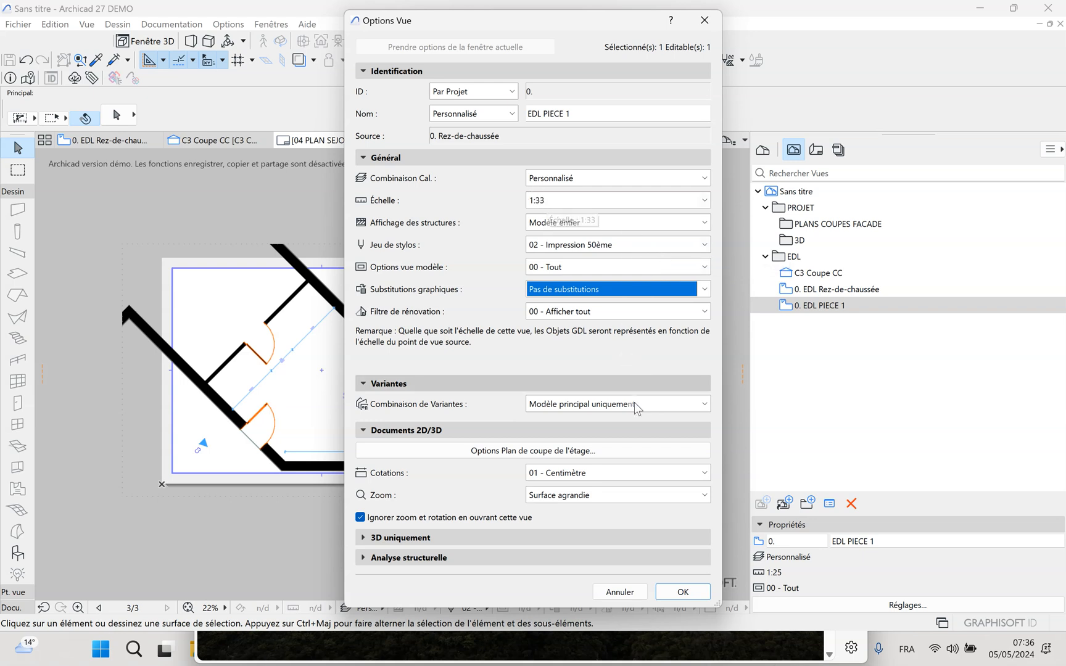
{"action": "left_click", "coordinate": [688, 595]}
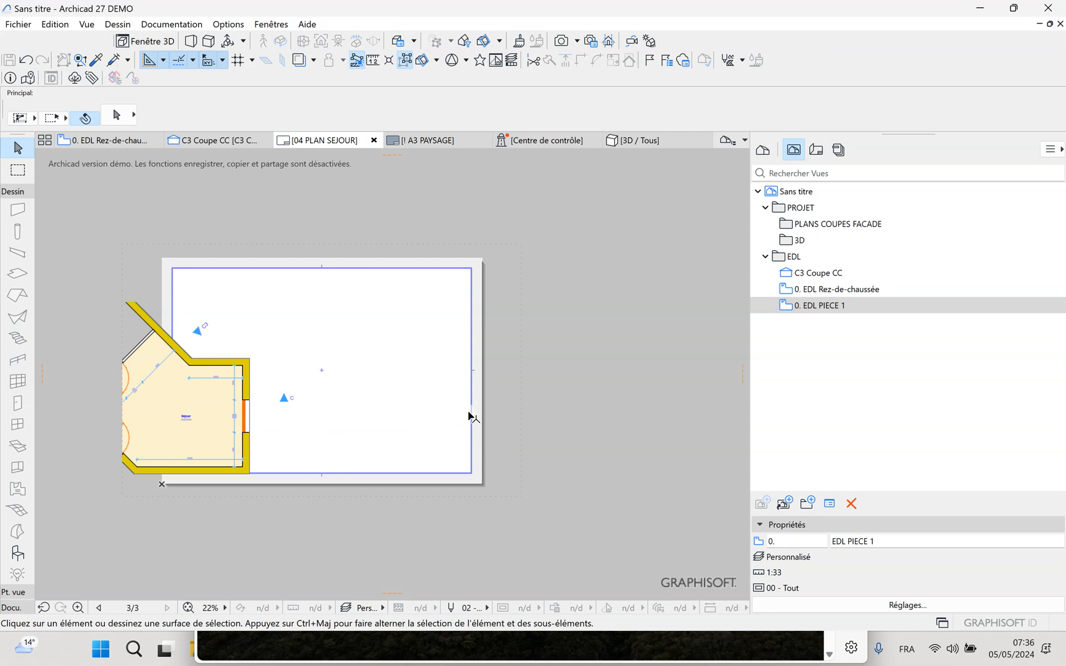
Shift the plan inside its drawing frame by about 18,6 so the Séjour room sits near the middle of the sheet
{"action": "left_click", "coordinate": [210, 417]}
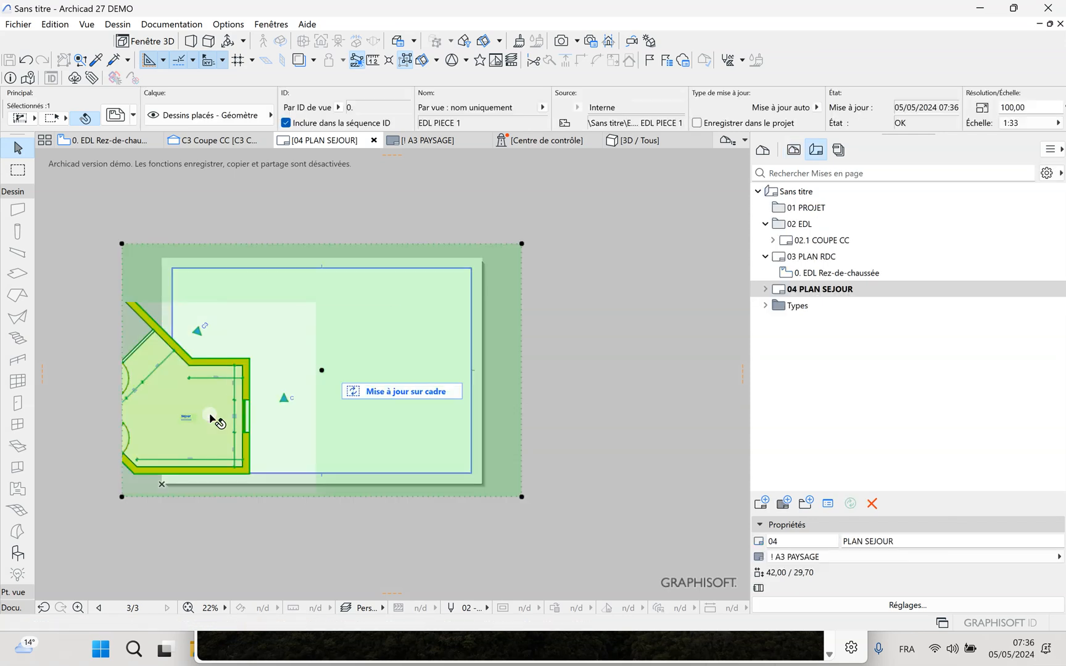
{"action": "left_click", "coordinate": [322, 373]}
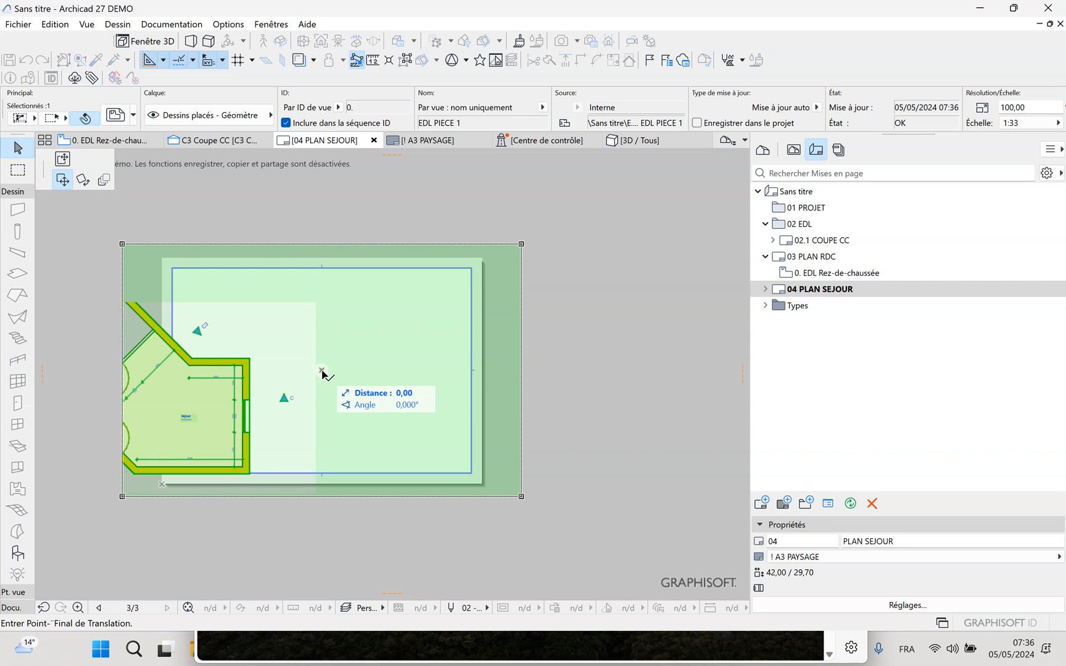
{"action": "left_click", "coordinate": [63, 160]}
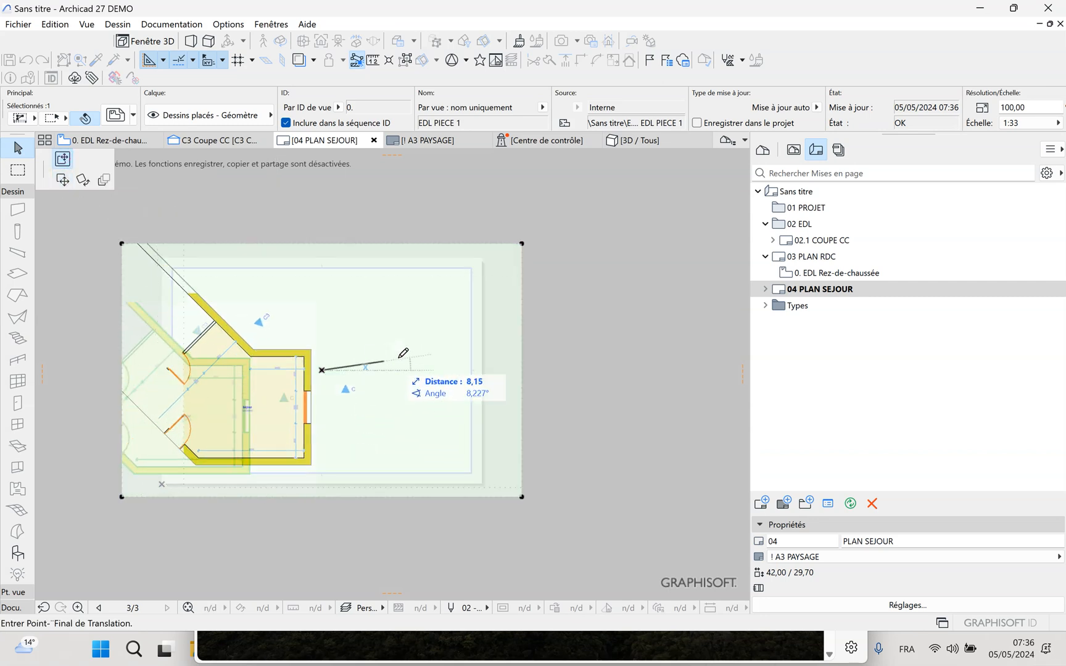
{"action": "left_click", "coordinate": [467, 346]}
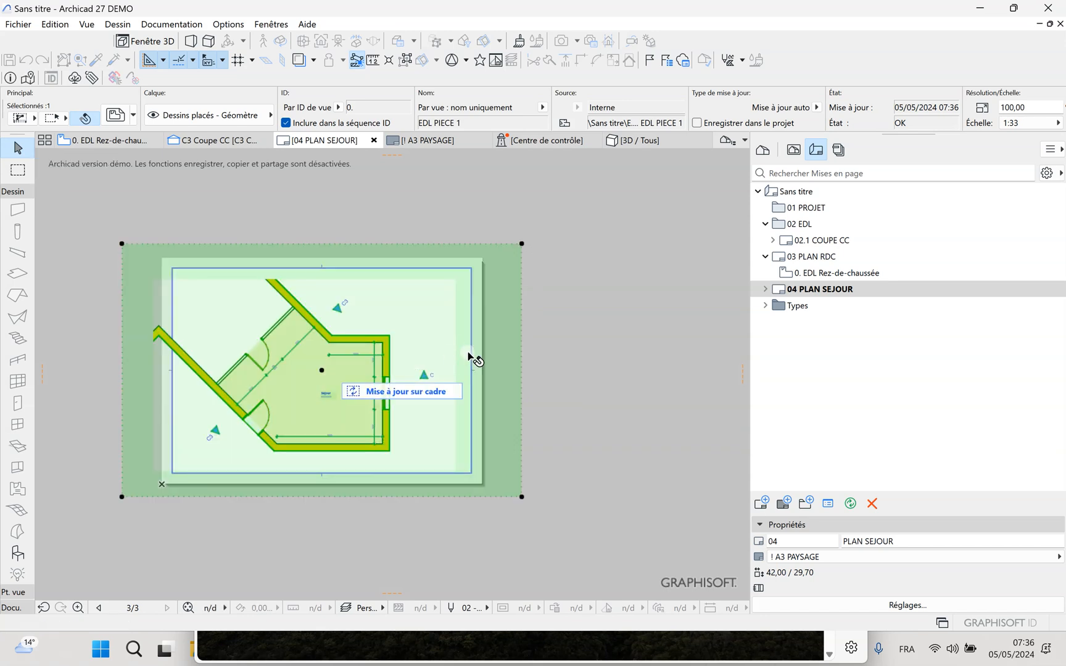
Resize the drawing frame to the layout's upper and side margins, with its lower edge raised to leave an empty strip beneath
{"action": "left_click", "coordinate": [521, 244]}
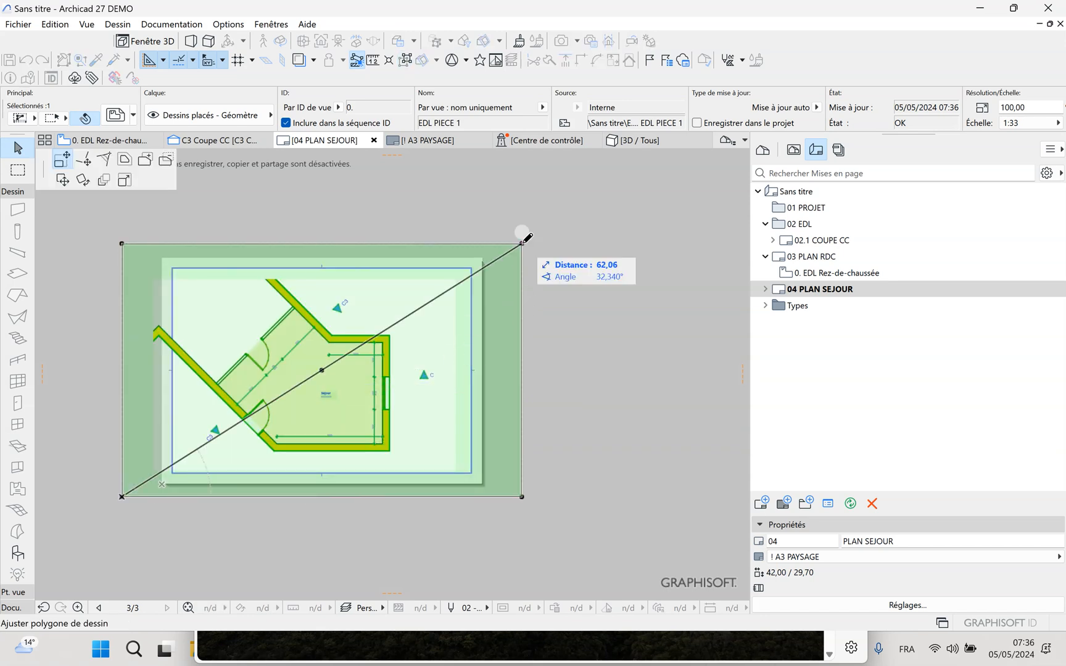
{"action": "left_click", "coordinate": [62, 161]}
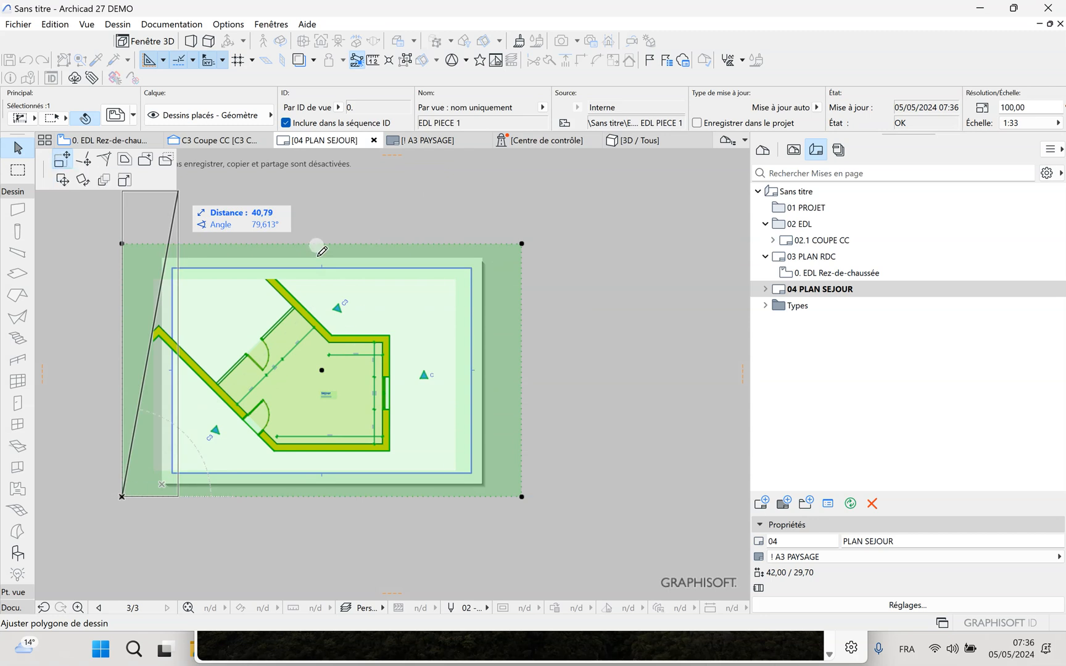
{"action": "left_click", "coordinate": [471, 269]}
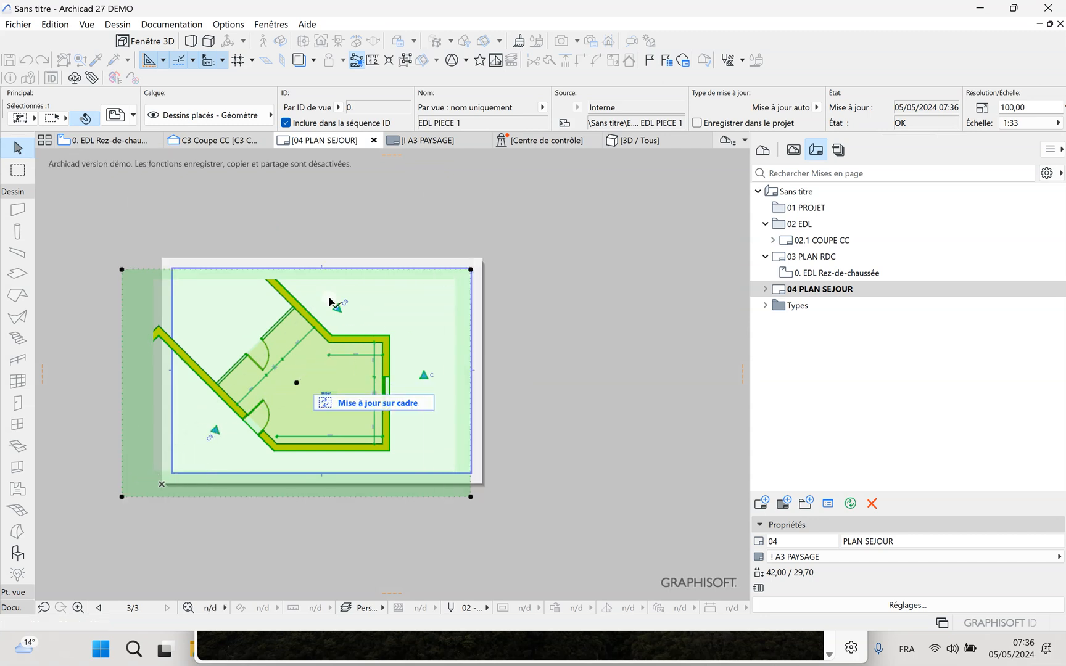
{"action": "left_click", "coordinate": [123, 272]}
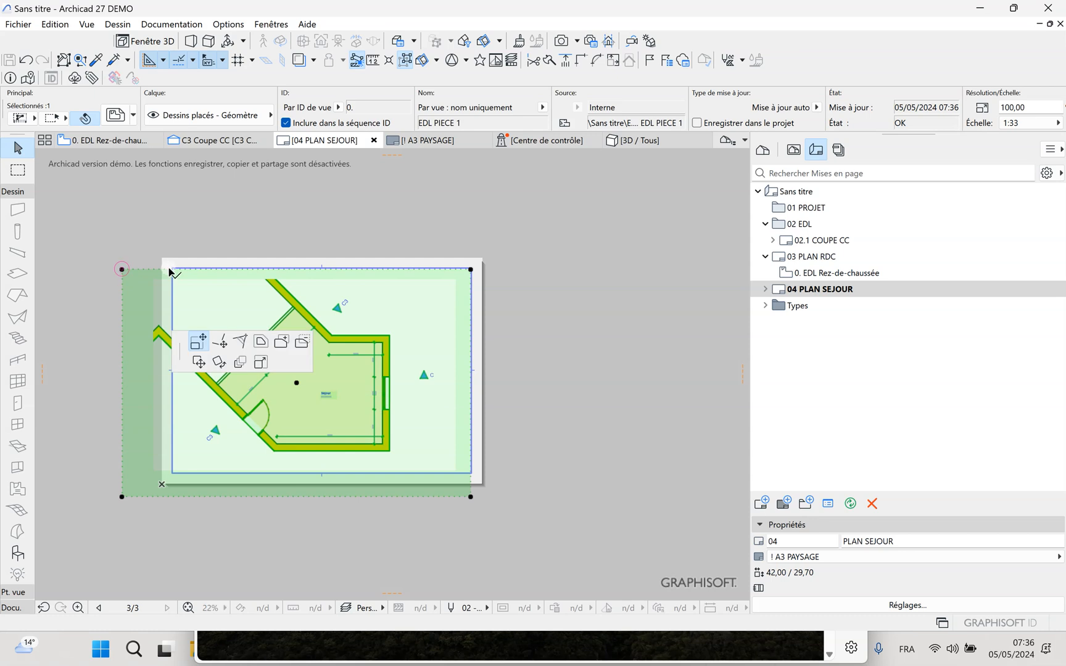
{"action": "left_click", "coordinate": [196, 340]}
{"action": "left_click", "coordinate": [173, 270]}
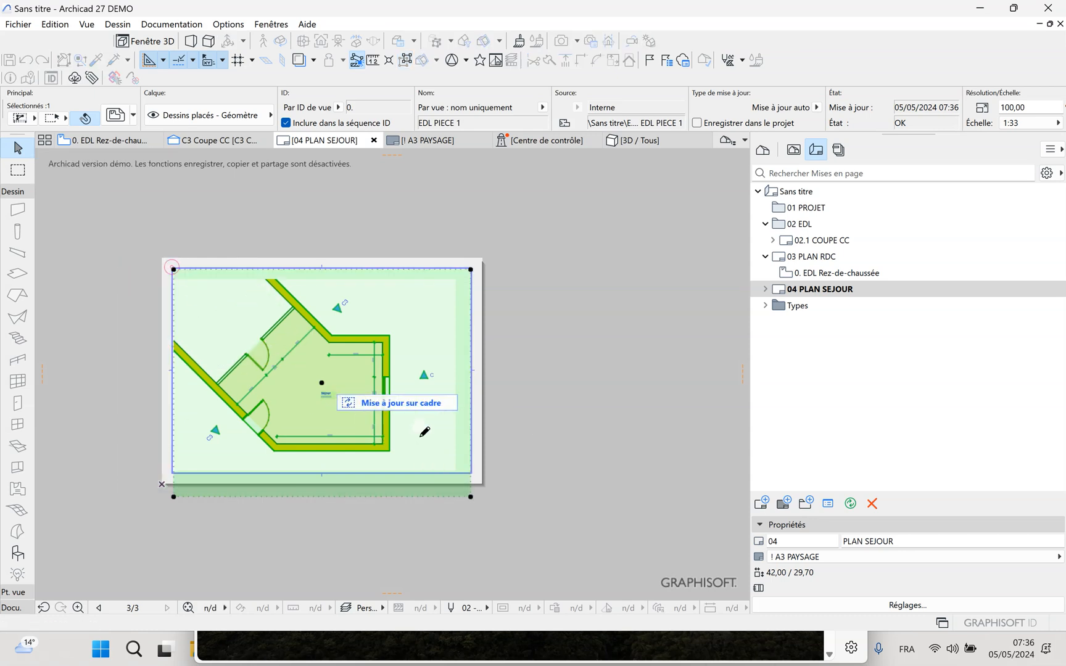
{"action": "left_click", "coordinate": [470, 497]}
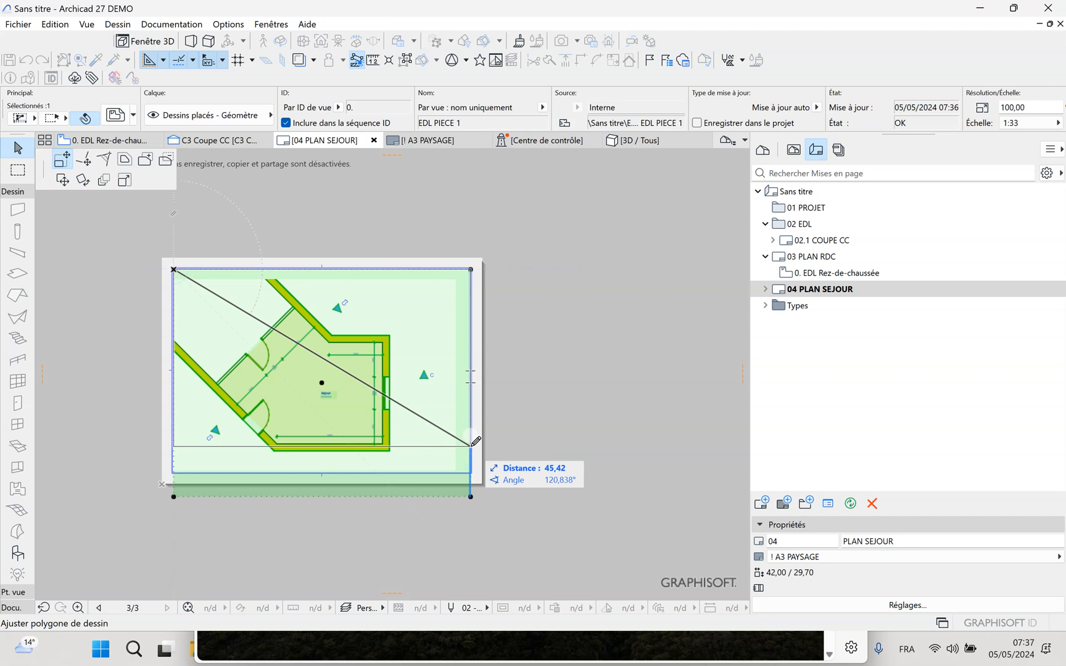
{"action": "left_click", "coordinate": [471, 441]}
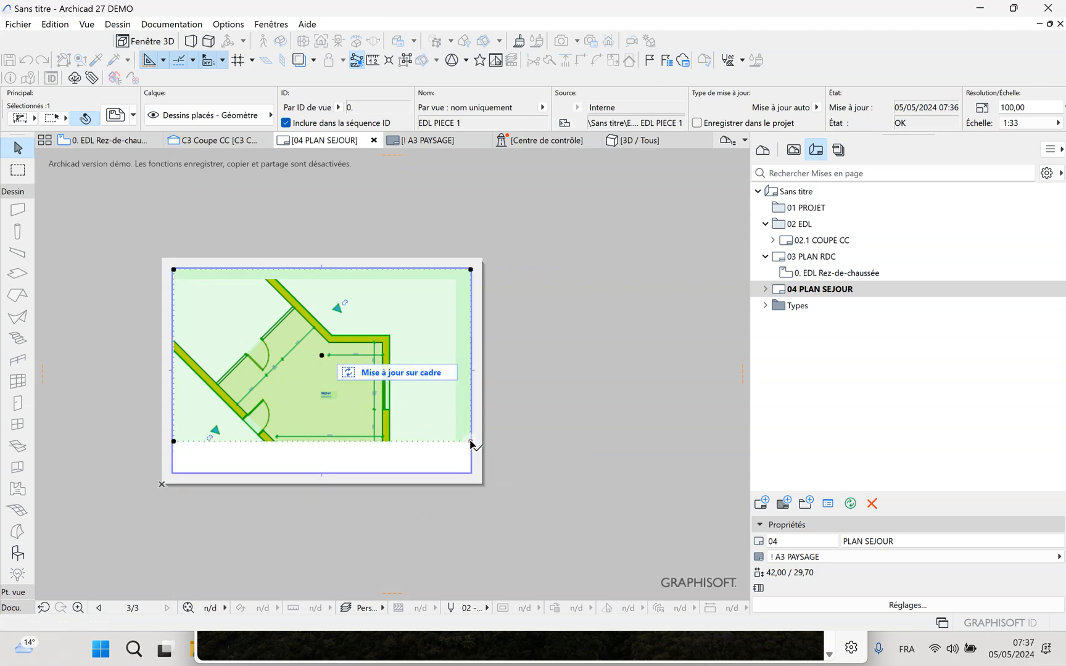
Move the plan straight up inside its resized frame so the lower Séjour wall fits within it
{"action": "left_click", "coordinate": [321, 355]}
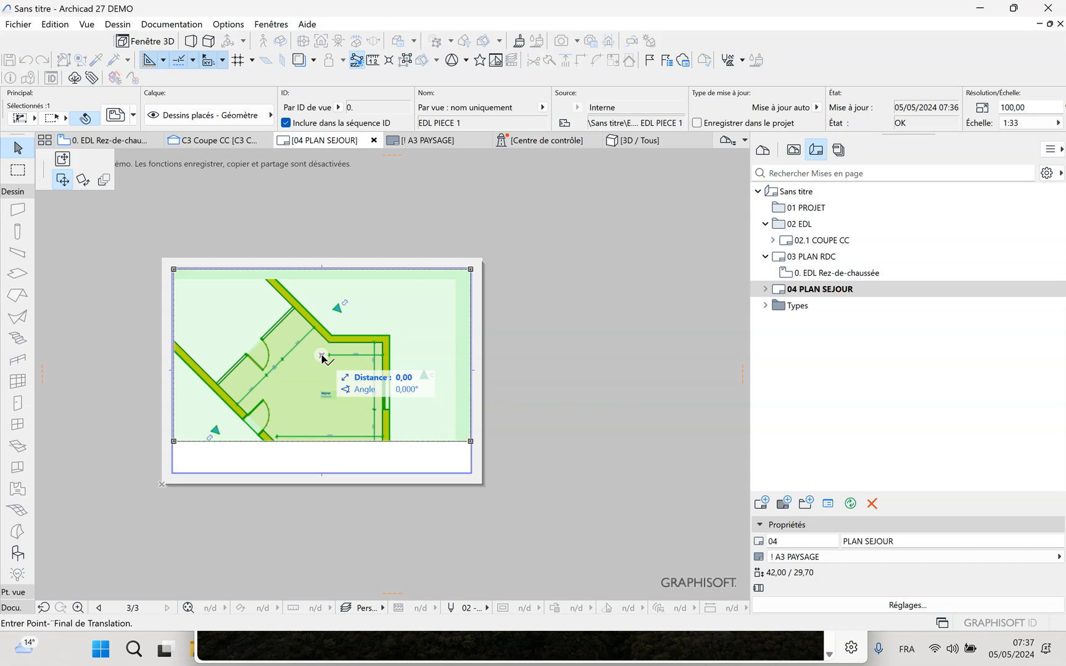
{"action": "left_click", "coordinate": [63, 161]}
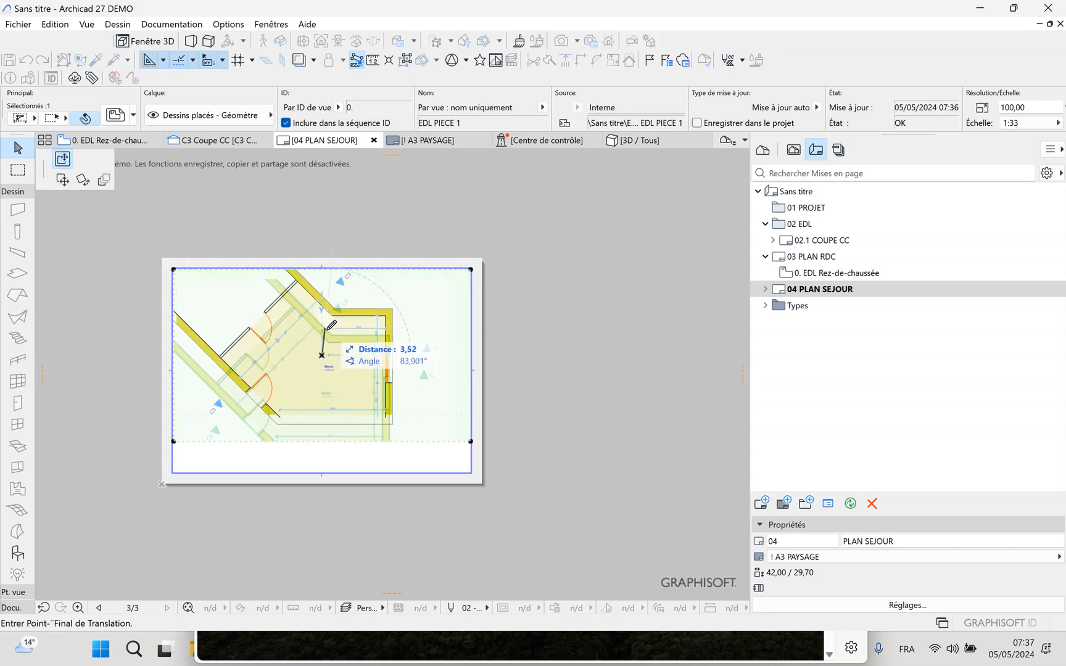
{"action": "left_click", "coordinate": [330, 323]}
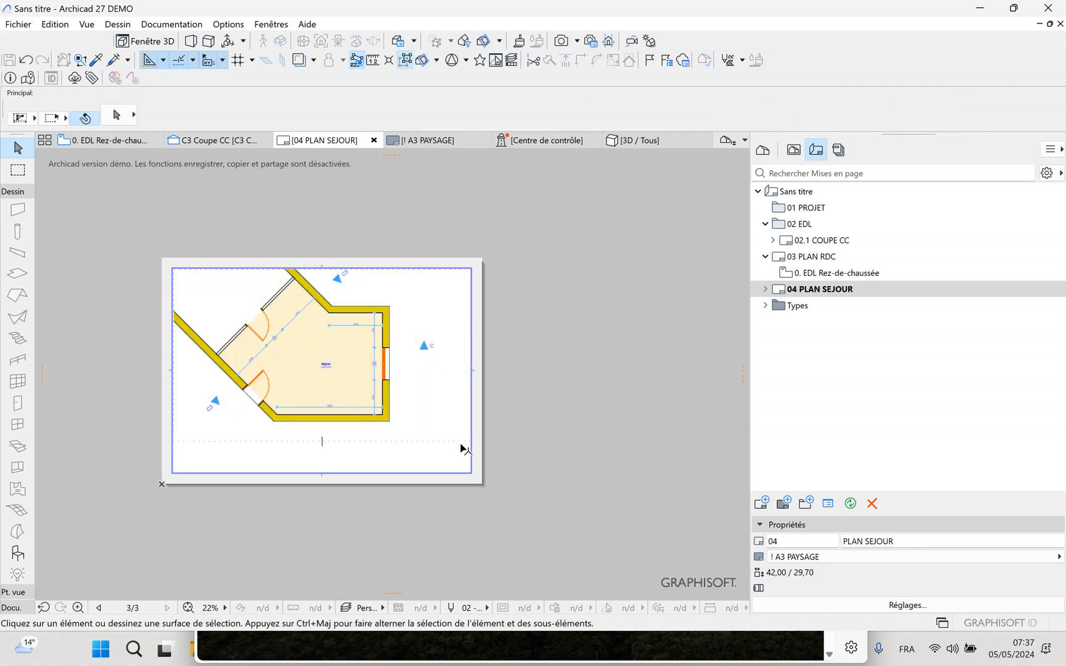
Raise the Séjour drawing frame's lower edge slightly, making the frame about 21,4 cm high
{"action": "left_click", "coordinate": [464, 442]}
{"action": "left_click", "coordinate": [469, 442]}
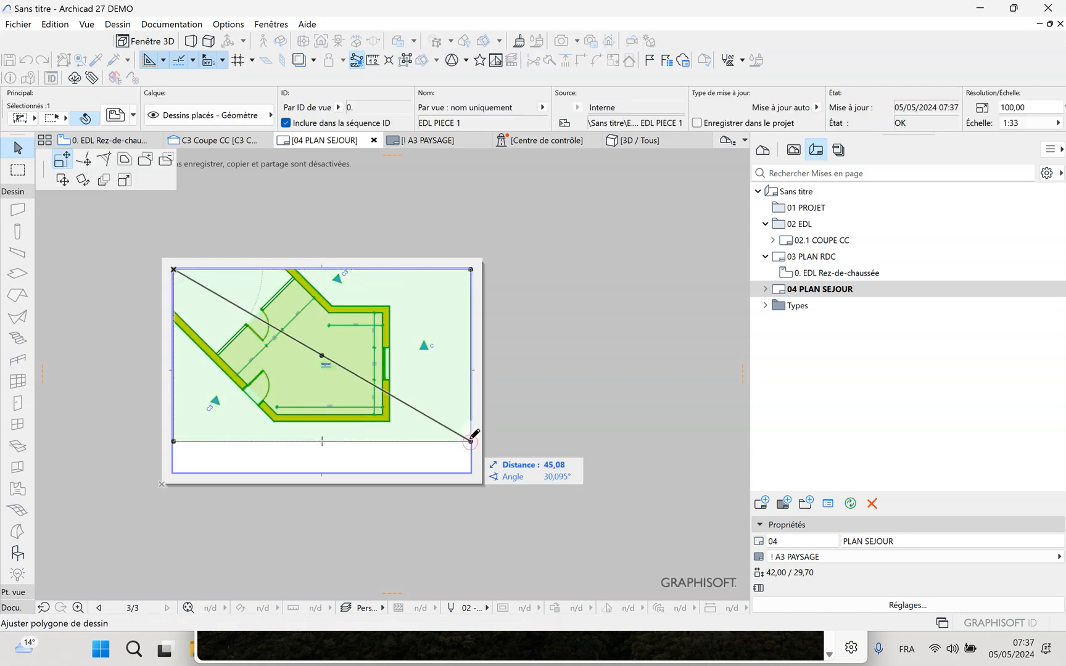
{"action": "left_click", "coordinate": [471, 441]}
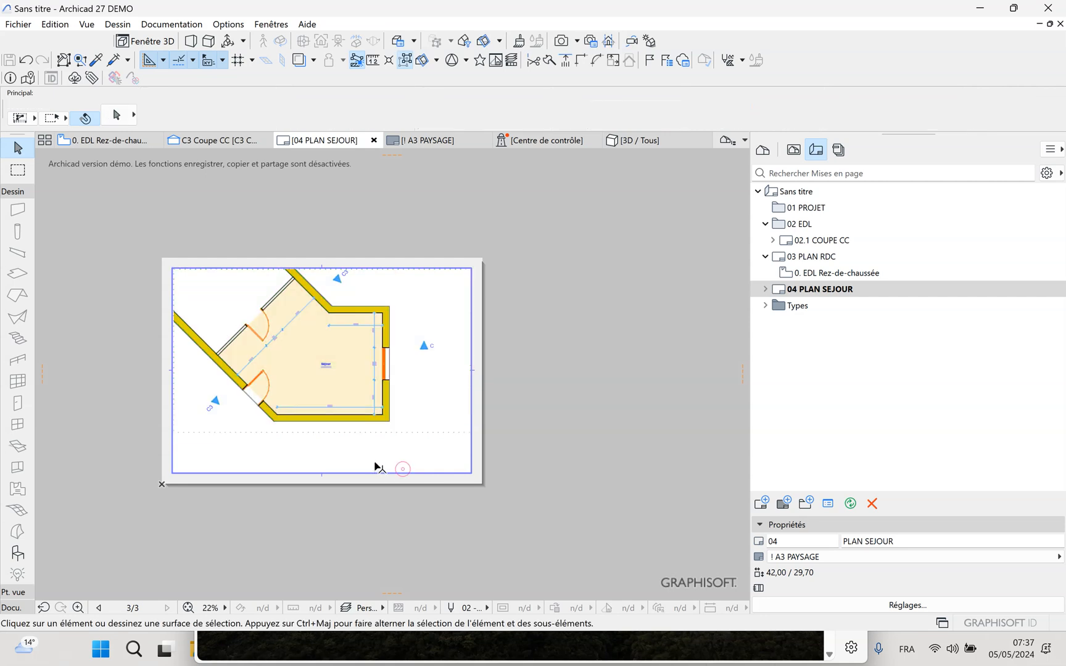
{"action": "scroll", "coordinate": [371, 464], "scroll_direction": "up", "scroll_amount": 1}
{"action": "scroll", "coordinate": [340, 445], "scroll_direction": "up", "scroll_amount": 3}
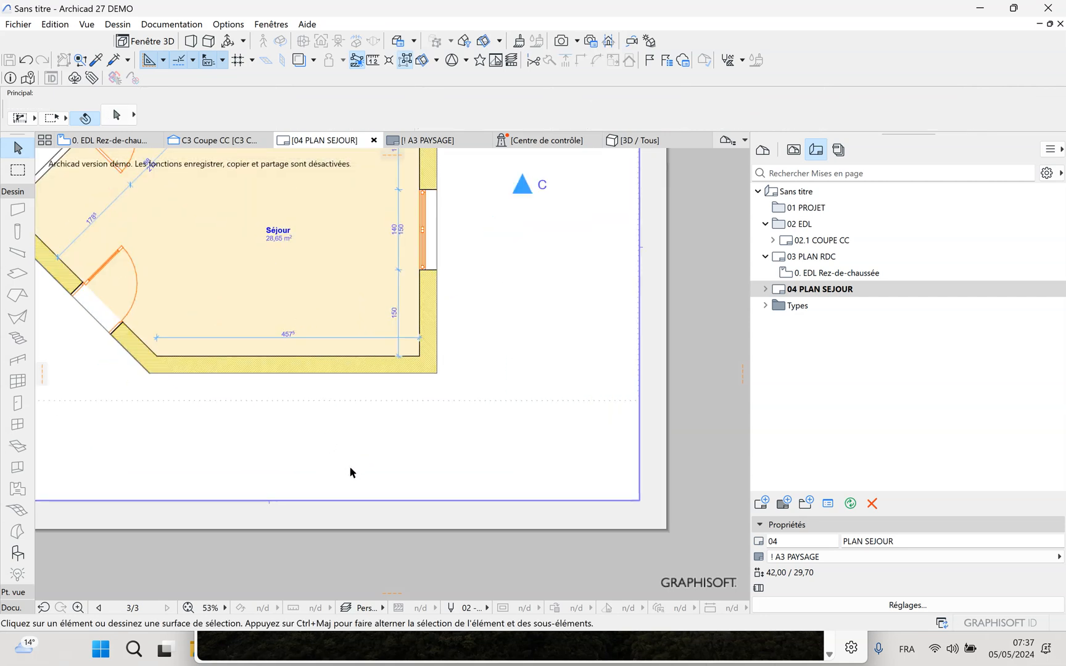
{"action": "scroll", "coordinate": [352, 471], "scroll_direction": "down", "scroll_amount": 3}
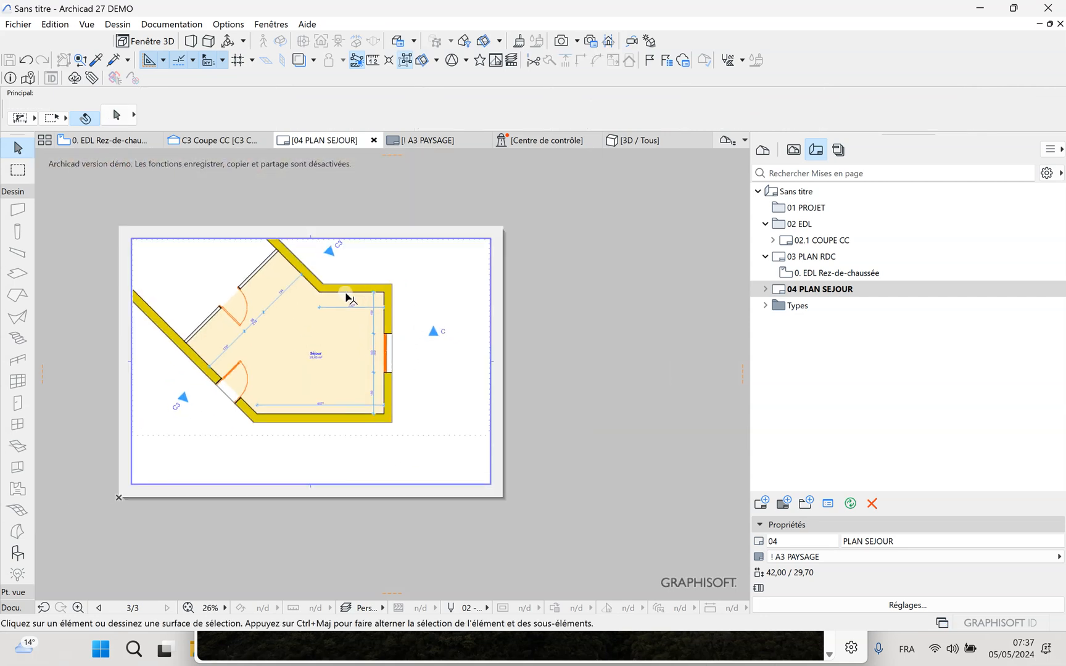
Apply the "DESSIN AVEC TITRE" favourite to the placed EDL PIECE 1 drawing and deselect it
{"action": "left_click", "coordinate": [471, 440]}
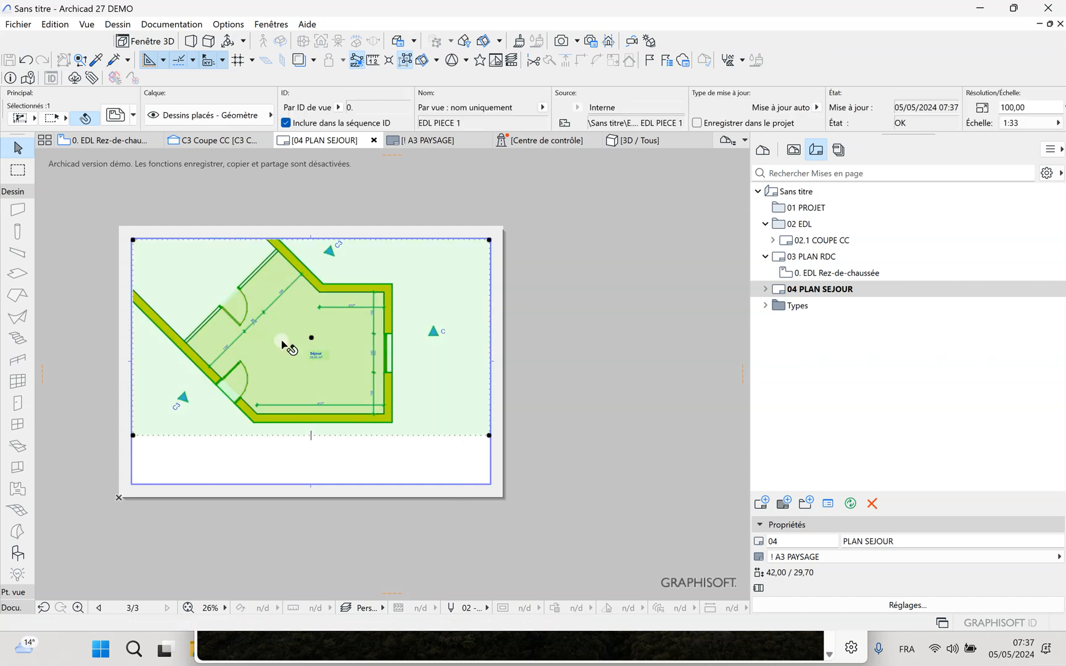
{"action": "right_click", "coordinate": [377, 259]}
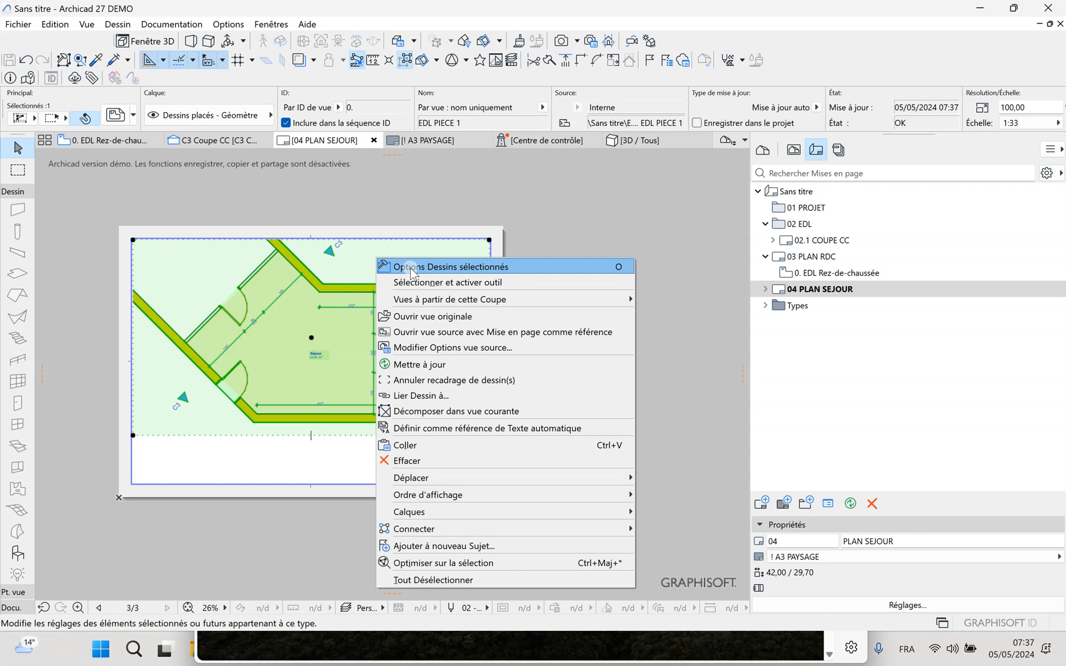
{"action": "left_click", "coordinate": [412, 269]}
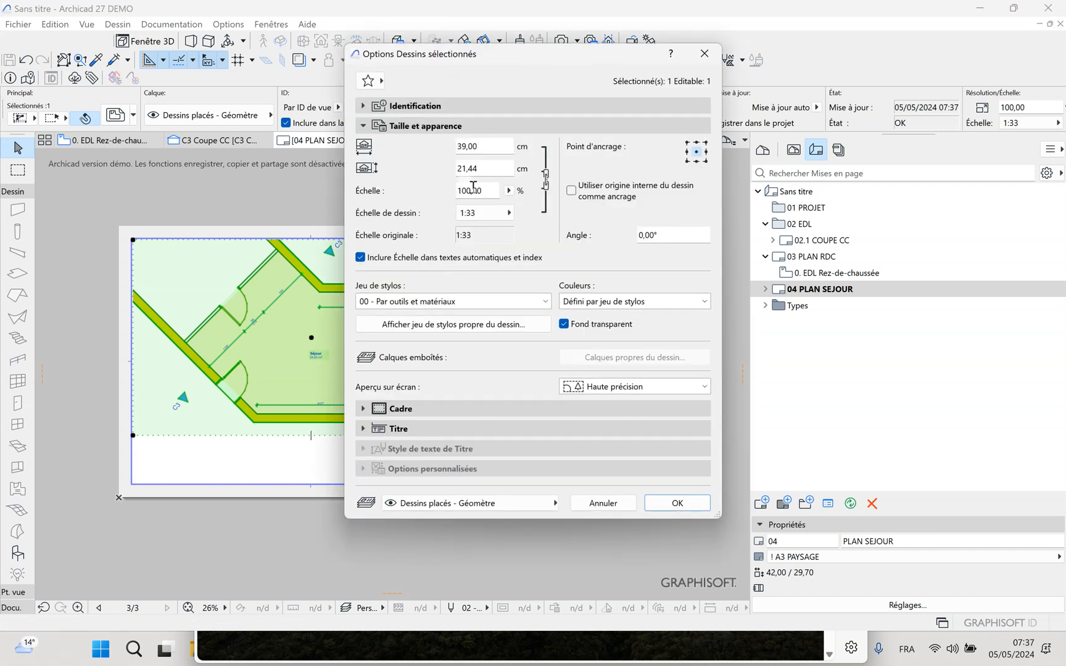
{"action": "left_click", "coordinate": [380, 82]}
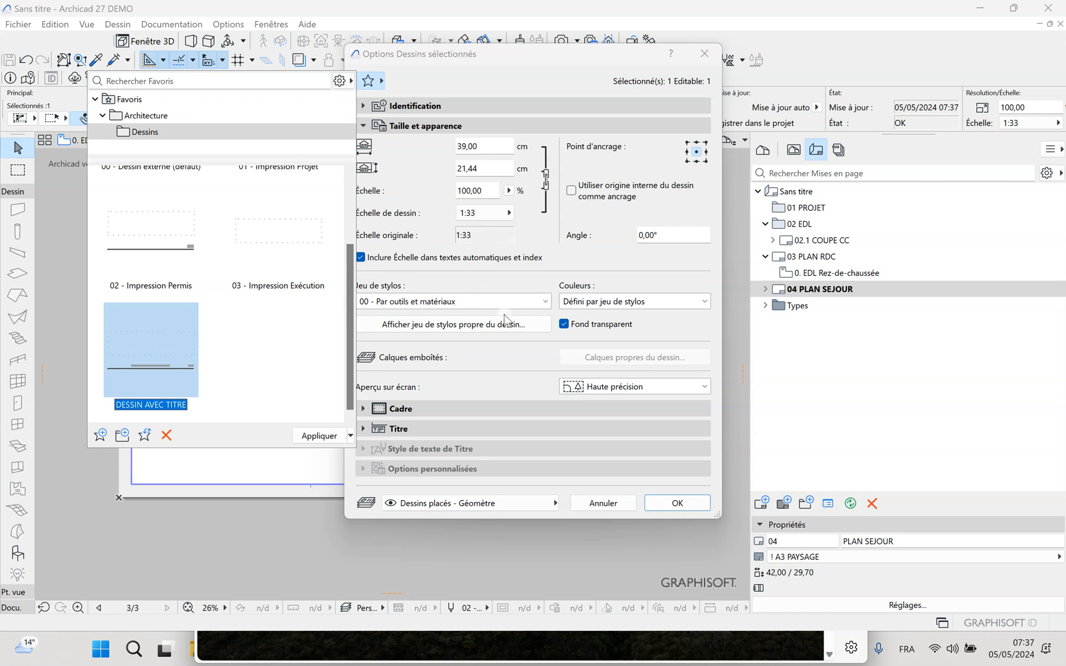
{"action": "double_click", "coordinate": [177, 359]}
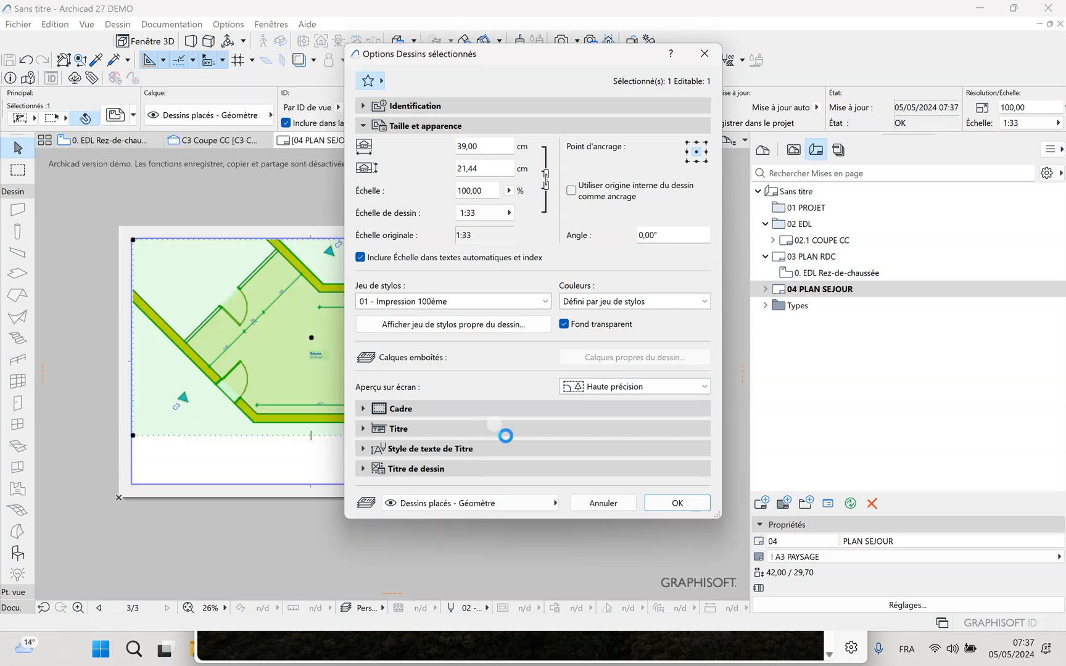
{"action": "left_click", "coordinate": [675, 503]}
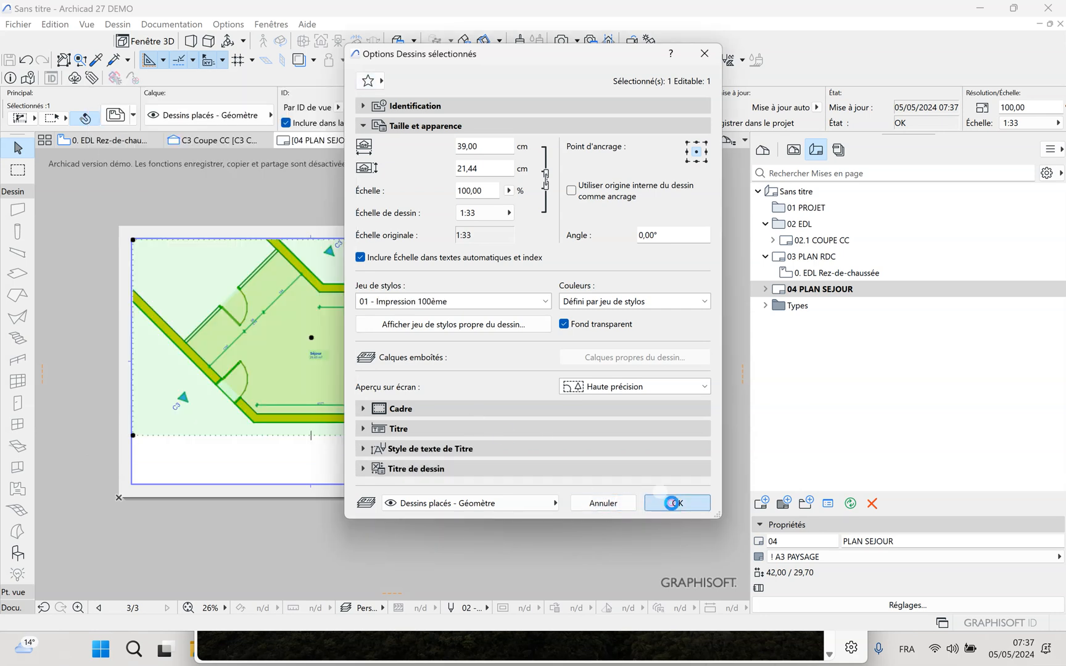
{"action": "key", "text": "Escape"}
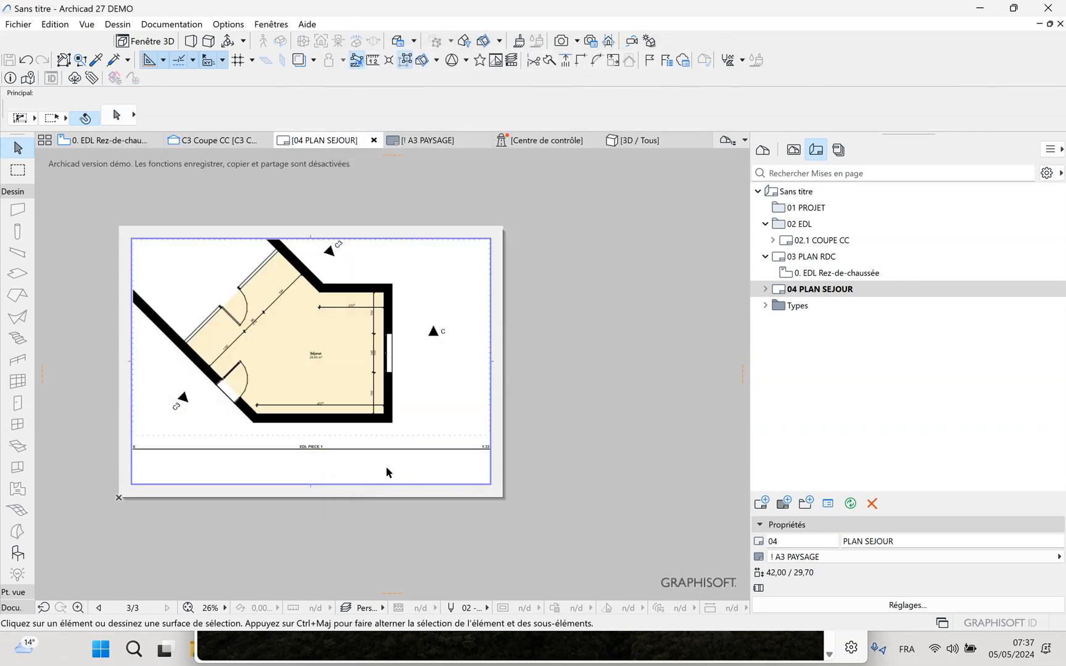
Examine the Séjour plan on the layout up close, checking its wall hatching, dimensions, doors and drawing title
{"action": "scroll", "coordinate": [281, 363], "scroll_direction": "up", "scroll_amount": 2}
{"action": "scroll", "coordinate": [328, 385], "scroll_direction": "down", "scroll_amount": 1}
{"action": "left_click", "coordinate": [331, 374]}
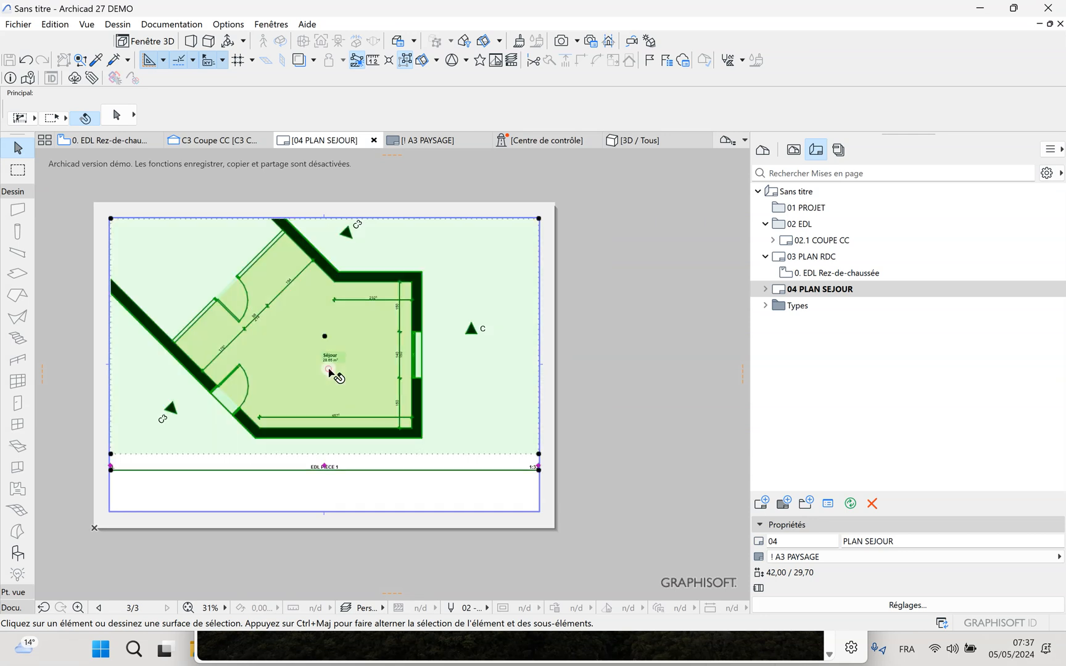
{"action": "left_click", "coordinate": [430, 483]}
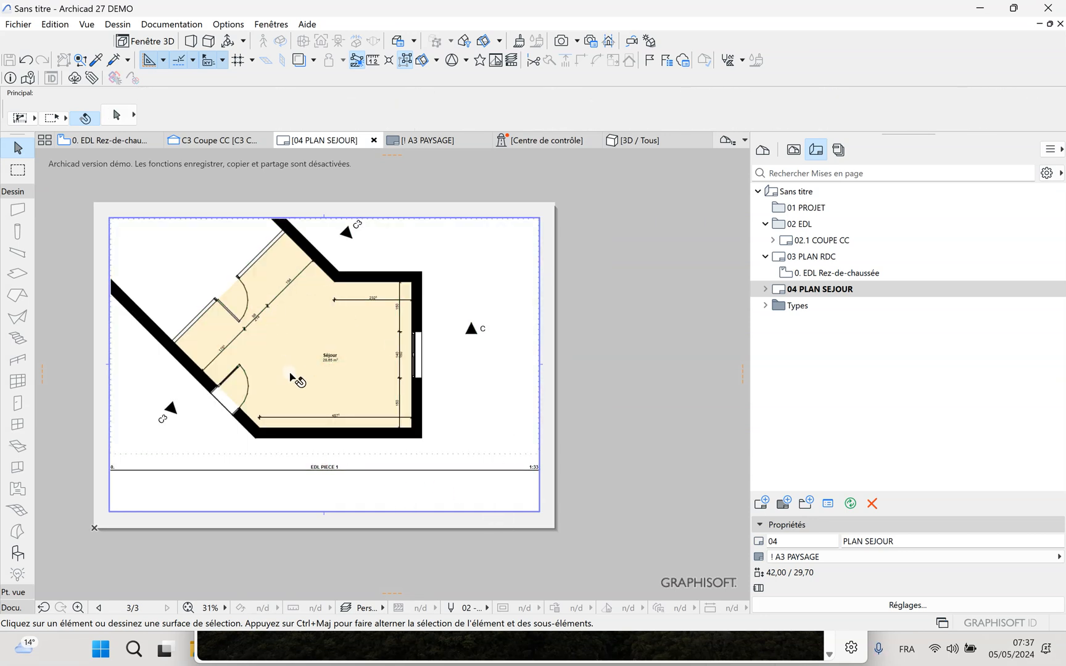
{"action": "left_click", "coordinate": [394, 508]}
{"action": "scroll", "coordinate": [394, 455], "scroll_direction": "up", "scroll_amount": 1}
{"action": "scroll", "coordinate": [392, 450], "scroll_direction": "up", "scroll_amount": 4}
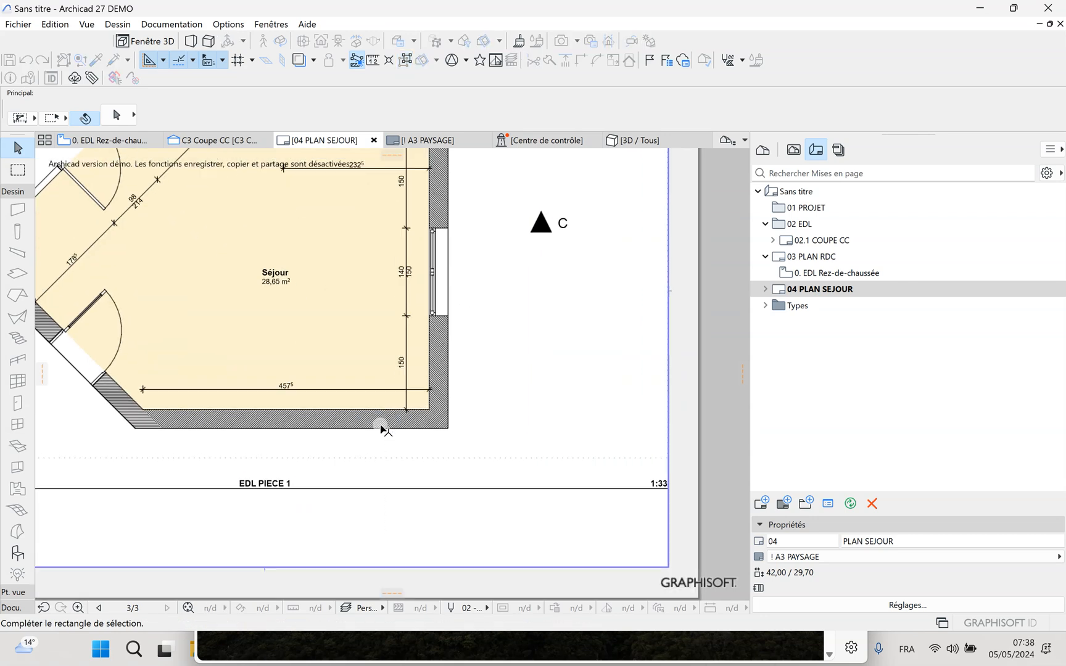
{"action": "scroll", "coordinate": [442, 423], "scroll_direction": "down", "scroll_amount": 5}
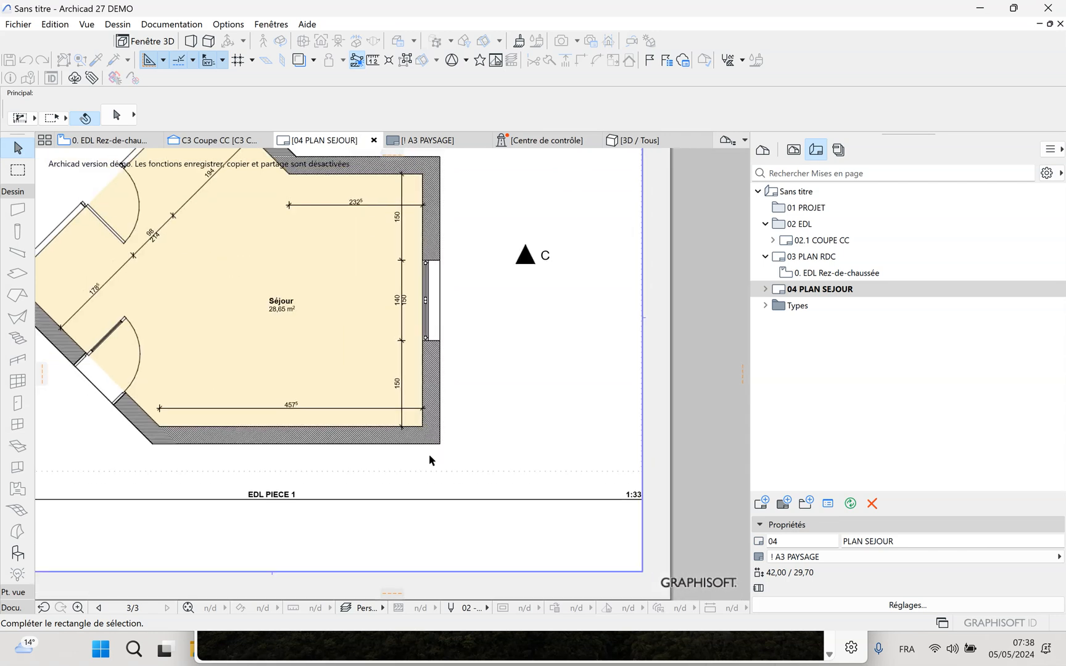
{"action": "scroll", "coordinate": [214, 320], "scroll_direction": "up", "scroll_amount": 2}
{"action": "scroll", "coordinate": [212, 316], "scroll_direction": "up", "scroll_amount": 2}
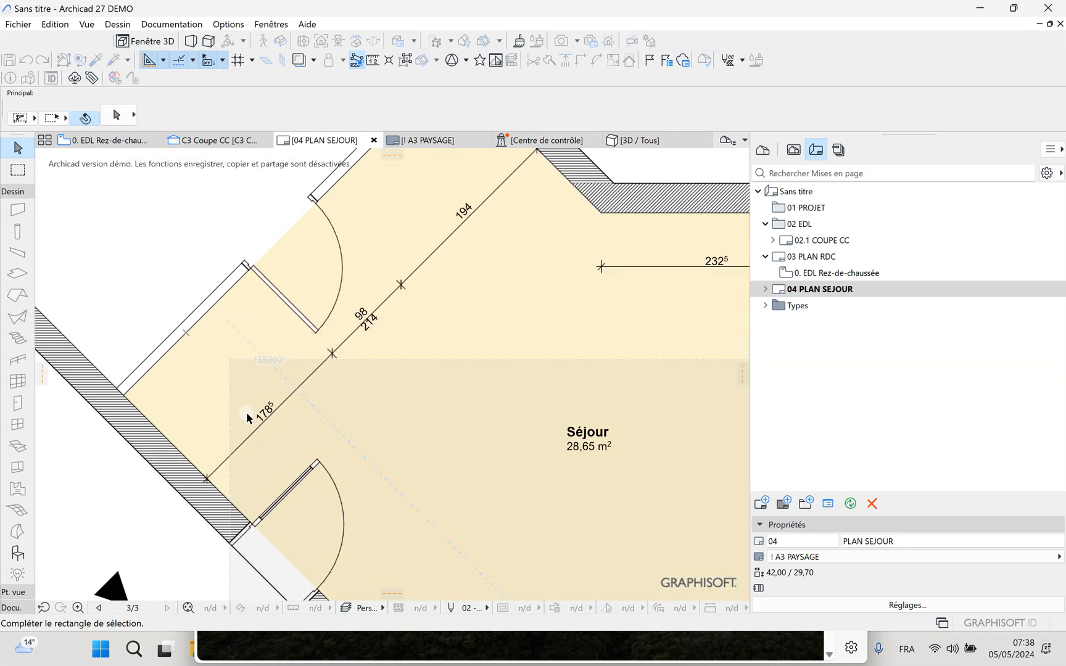
{"action": "scroll", "coordinate": [365, 419], "scroll_direction": "down", "scroll_amount": 4}
{"action": "scroll", "coordinate": [278, 457], "scroll_direction": "up", "scroll_amount": 3}
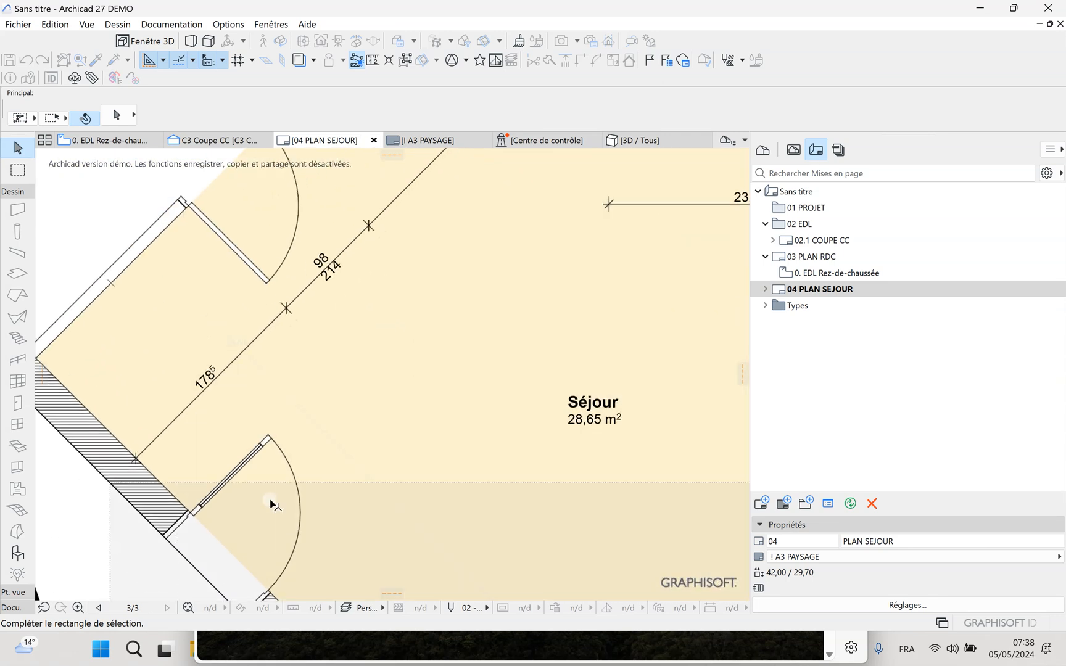
{"action": "scroll", "coordinate": [328, 448], "scroll_direction": "down", "scroll_amount": 1}
{"action": "scroll", "coordinate": [328, 448], "scroll_direction": "down", "scroll_amount": 3}
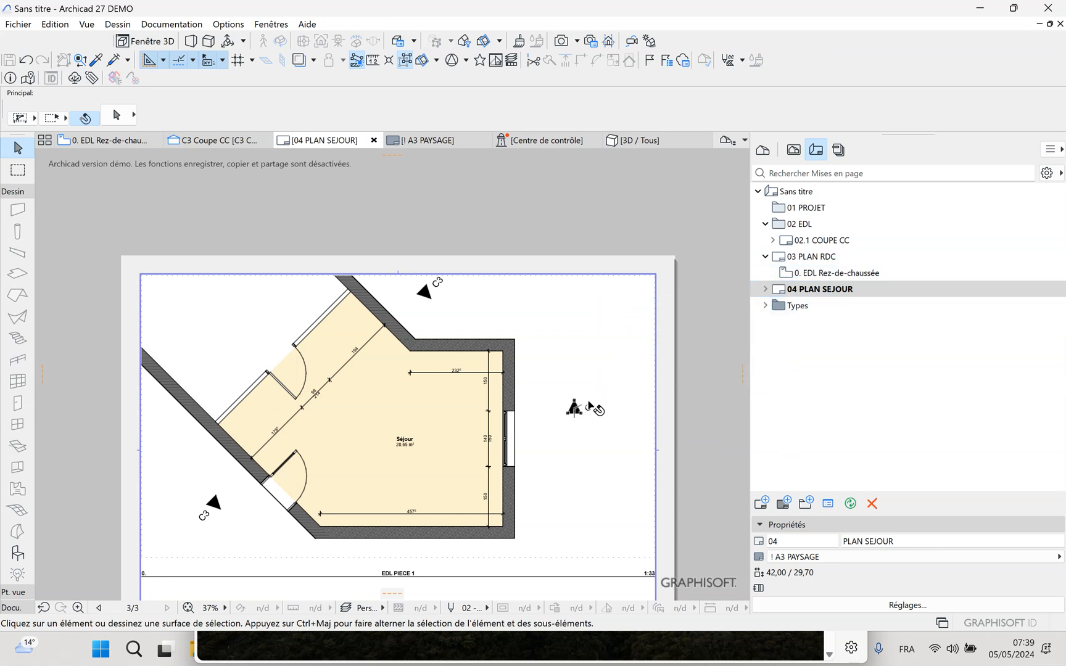
Open the EDL PIECE 1 view and hide the layer of the section C marker
{"action": "left_click", "coordinate": [794, 151]}
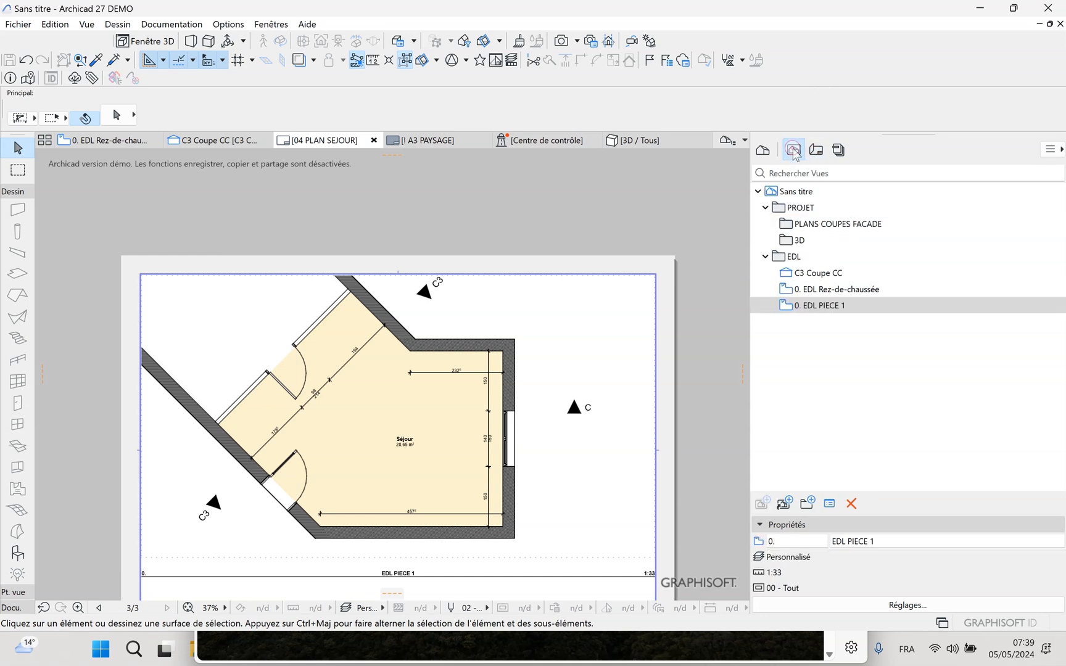
{"action": "double_click", "coordinate": [815, 305]}
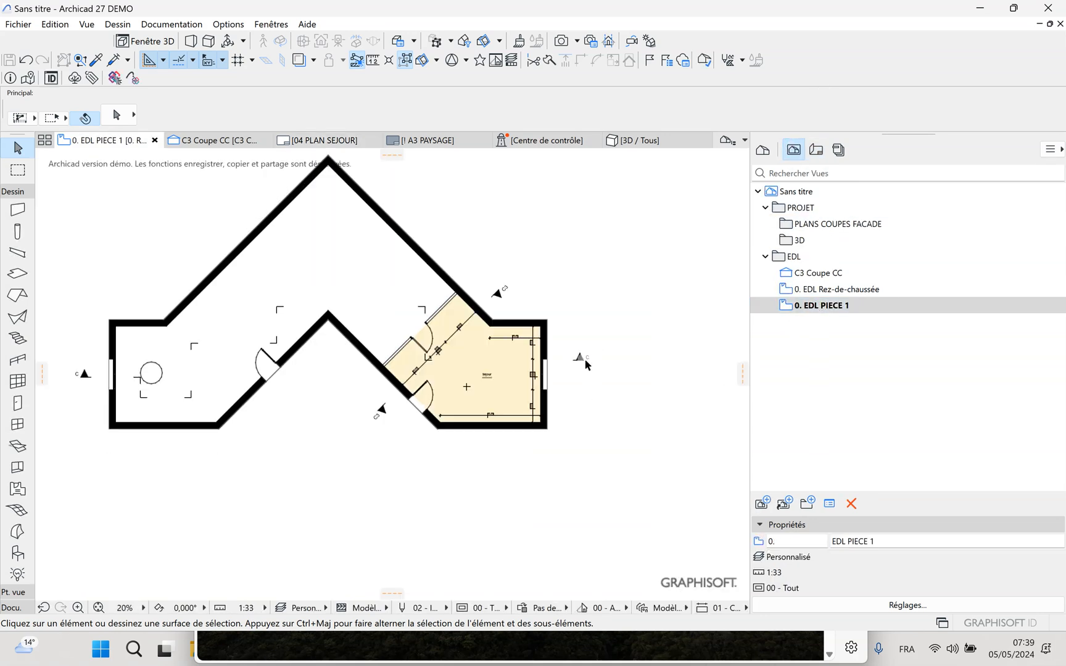
{"action": "left_click", "coordinate": [581, 359]}
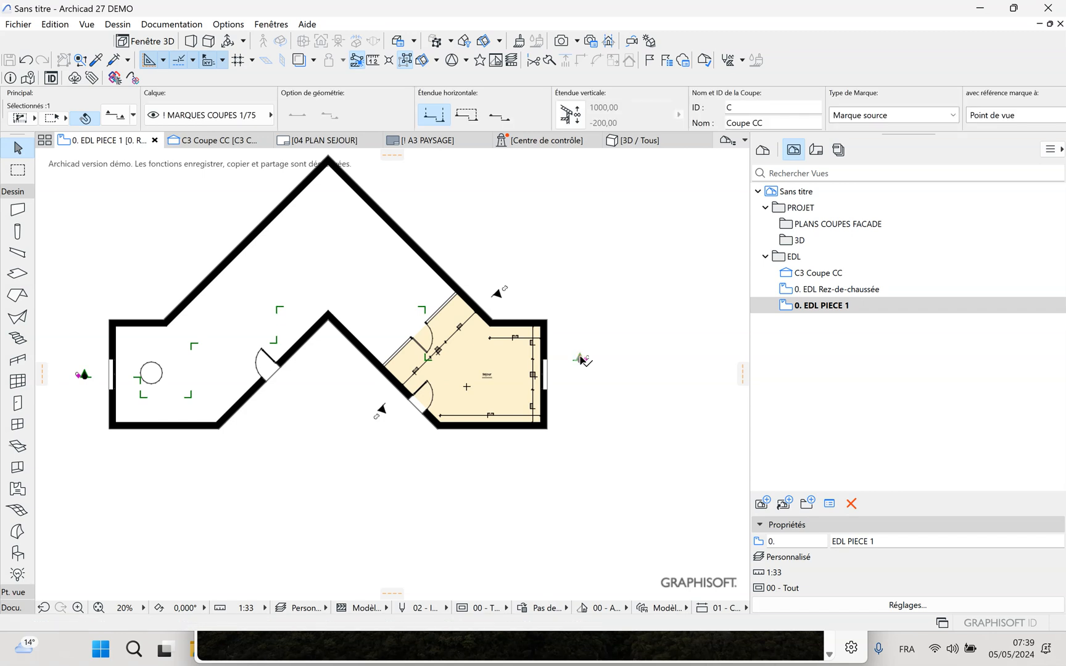
{"action": "right_click", "coordinate": [581, 359]}
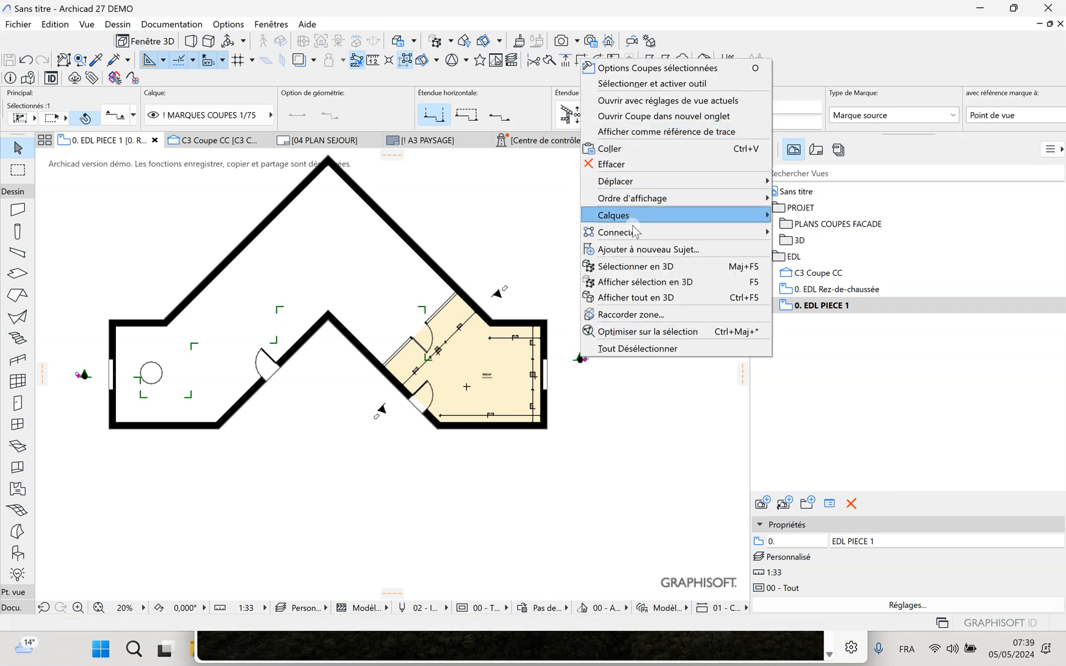
{"action": "mouse_move", "coordinate": [660, 221]}
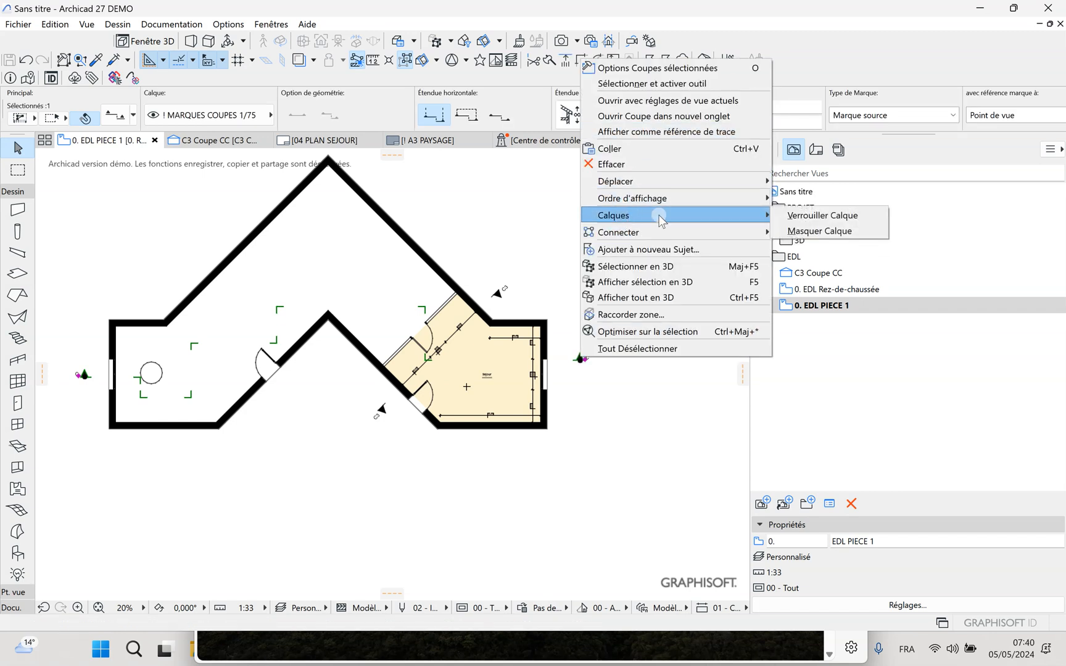
{"action": "left_click", "coordinate": [806, 231]}
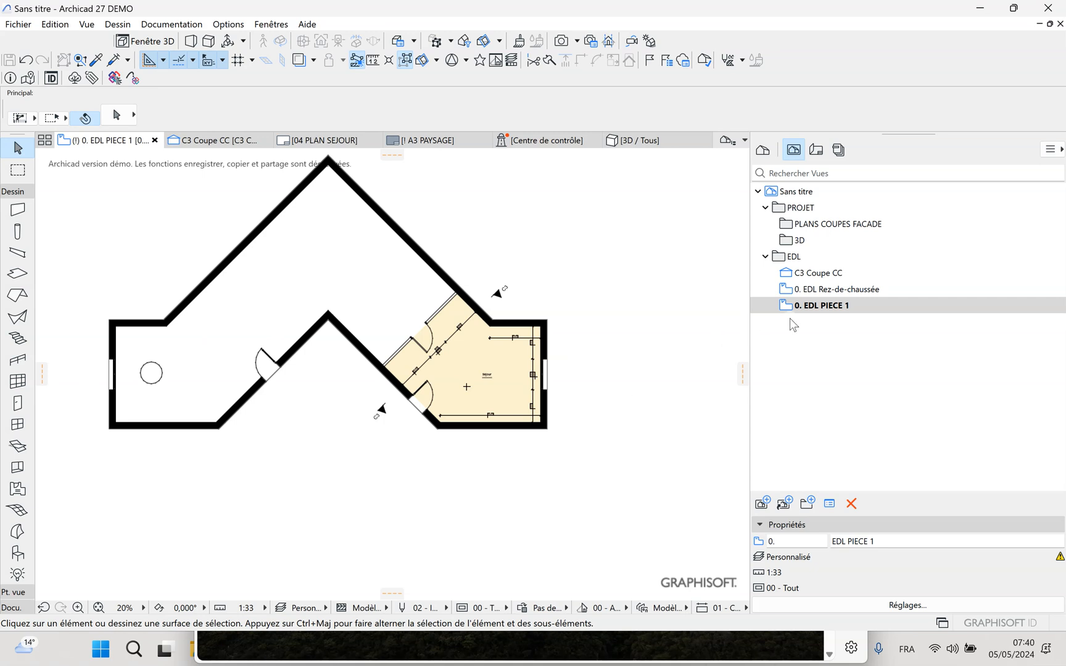
Redefine the EDL PIECE 1 view with the current window settings and reopen the 04 PLAN SEJOUR layout
{"action": "right_click", "coordinate": [826, 306]}
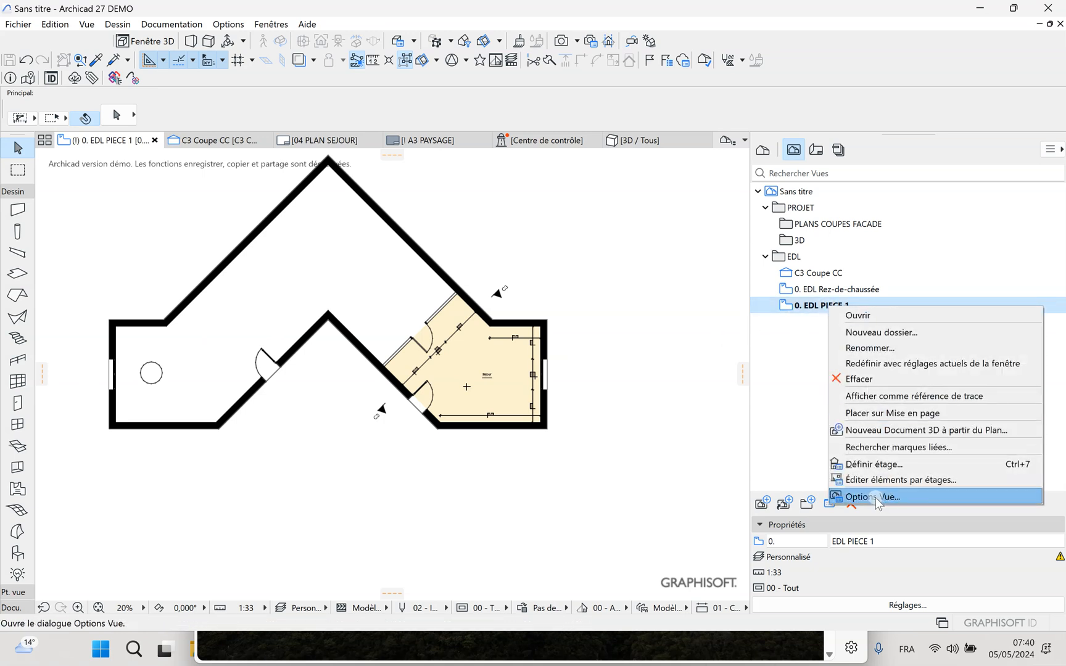
{"action": "left_click", "coordinate": [870, 367]}
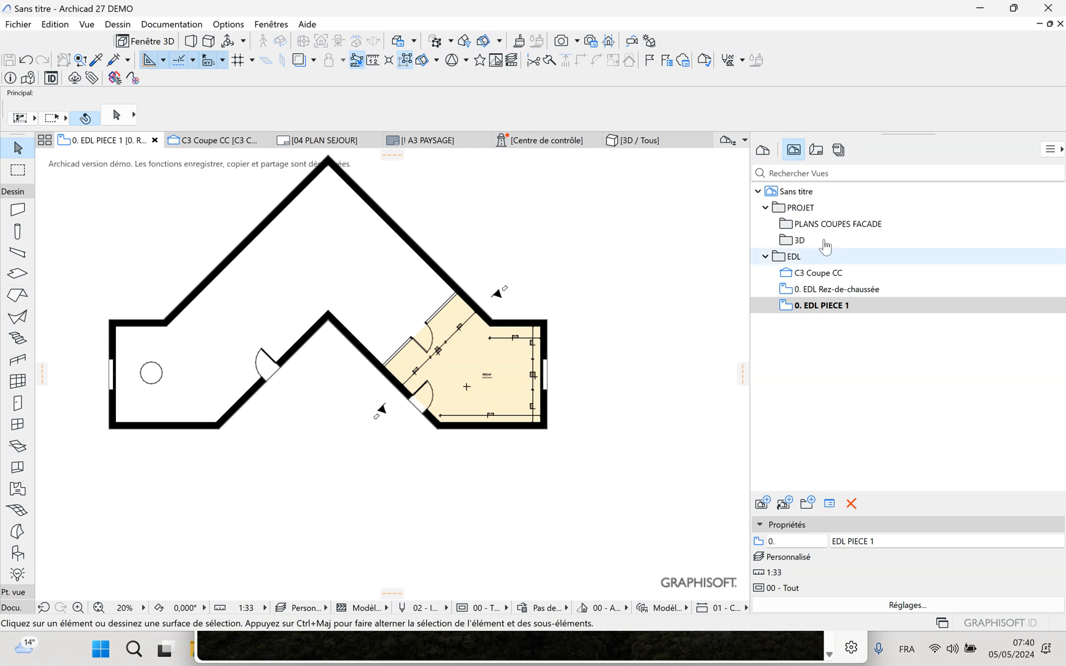
{"action": "left_click", "coordinate": [815, 150]}
{"action": "left_click", "coordinate": [815, 290]}
{"action": "double_click", "coordinate": [816, 294]}
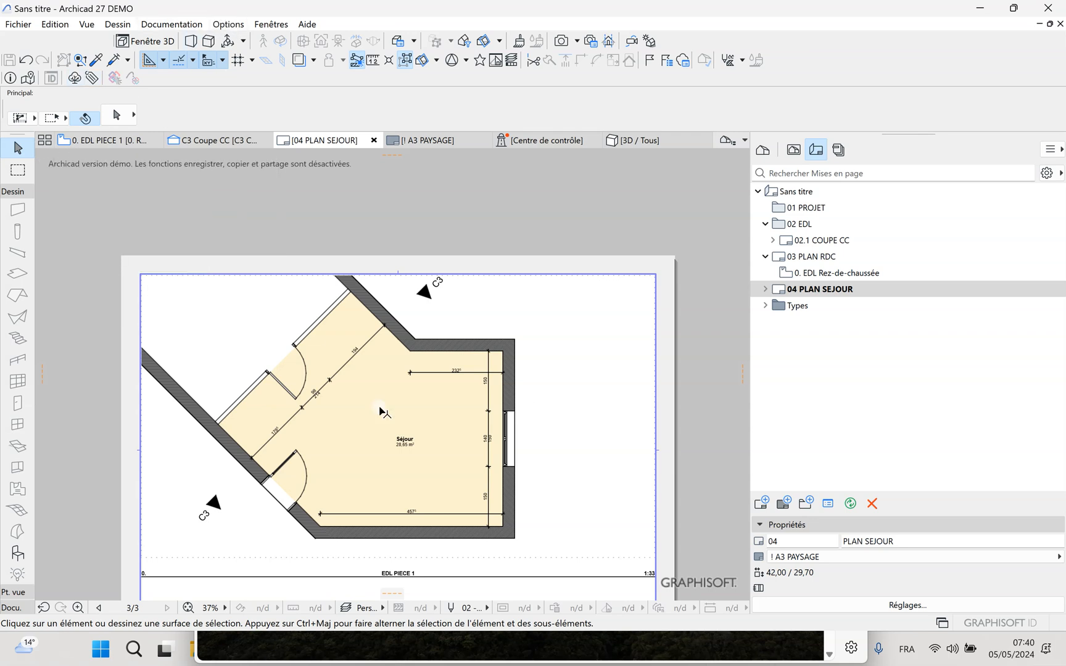
{"action": "left_click", "coordinate": [185, 472]}
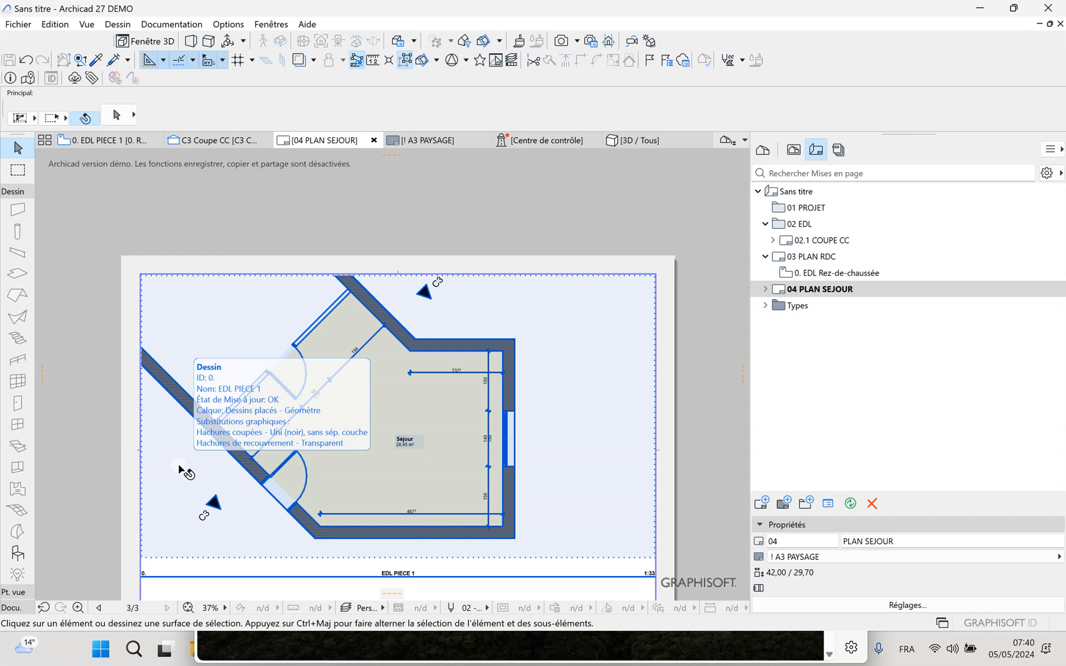
{"action": "key", "text": "Escape"}
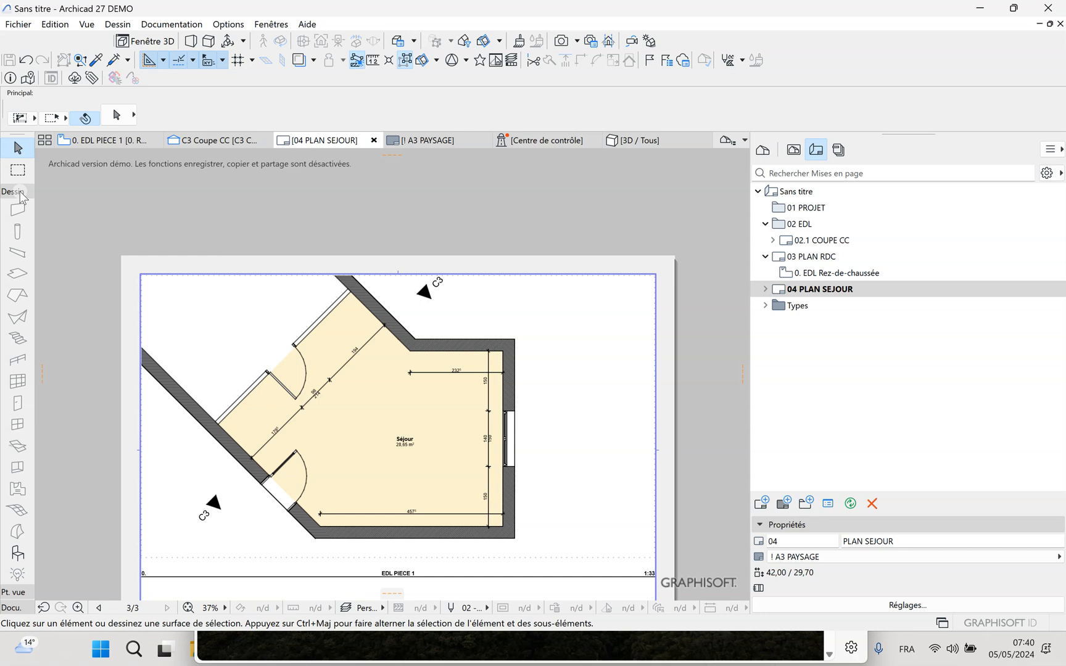
Set the pen set of the placed EDL PIECE 1 drawing to "02 - Impression 50ème"
{"action": "left_click", "coordinate": [224, 288]}
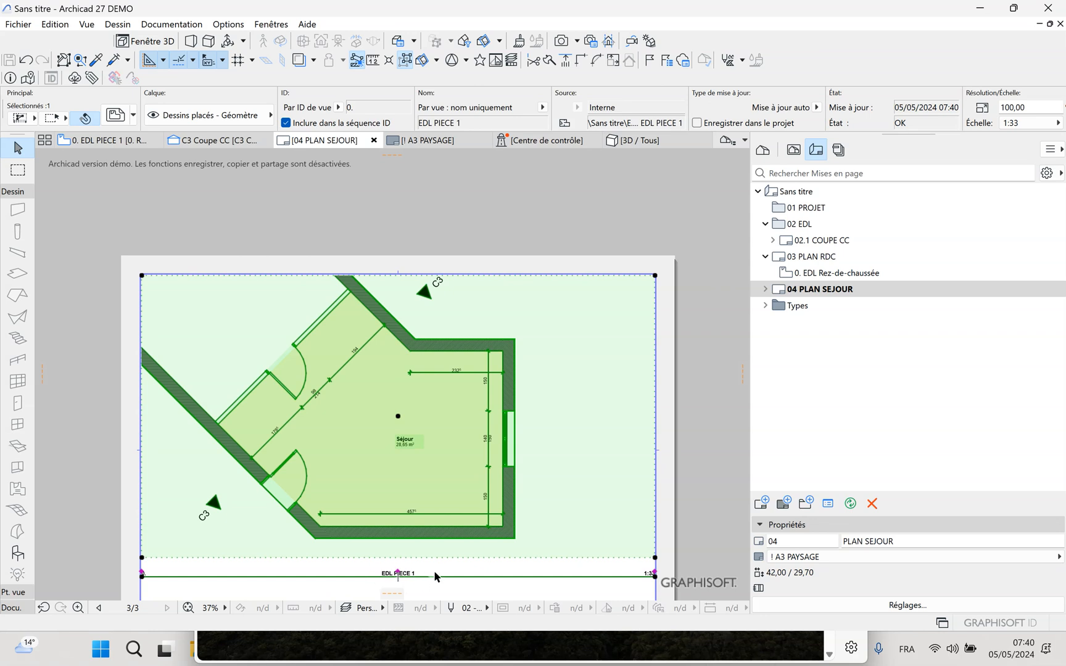
{"action": "left_click", "coordinate": [793, 150]}
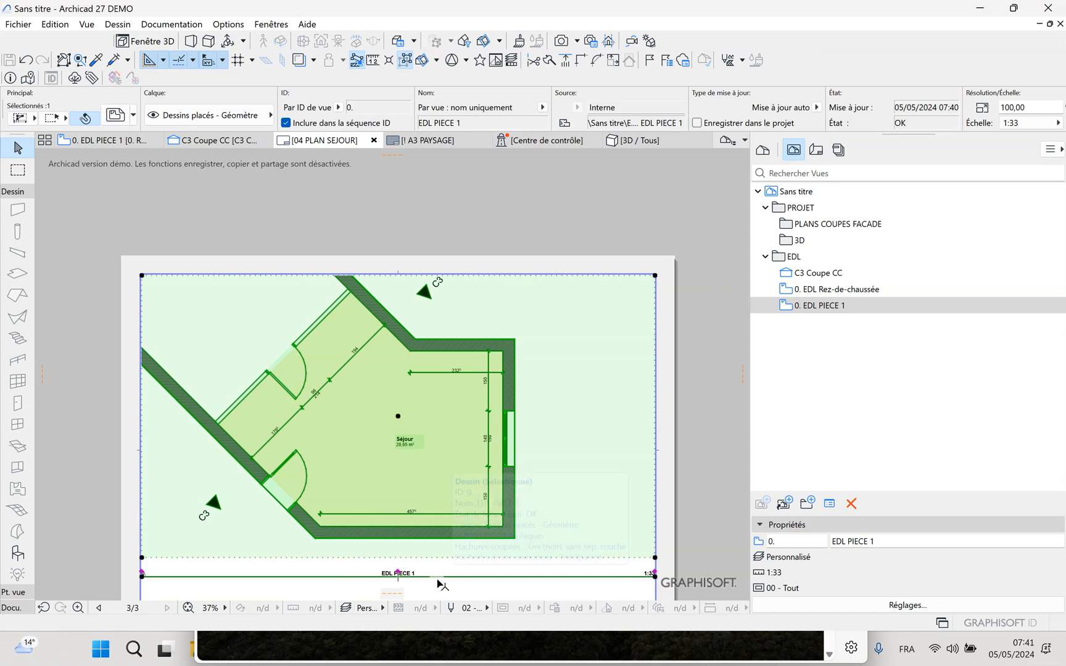
{"action": "right_click", "coordinate": [284, 288]}
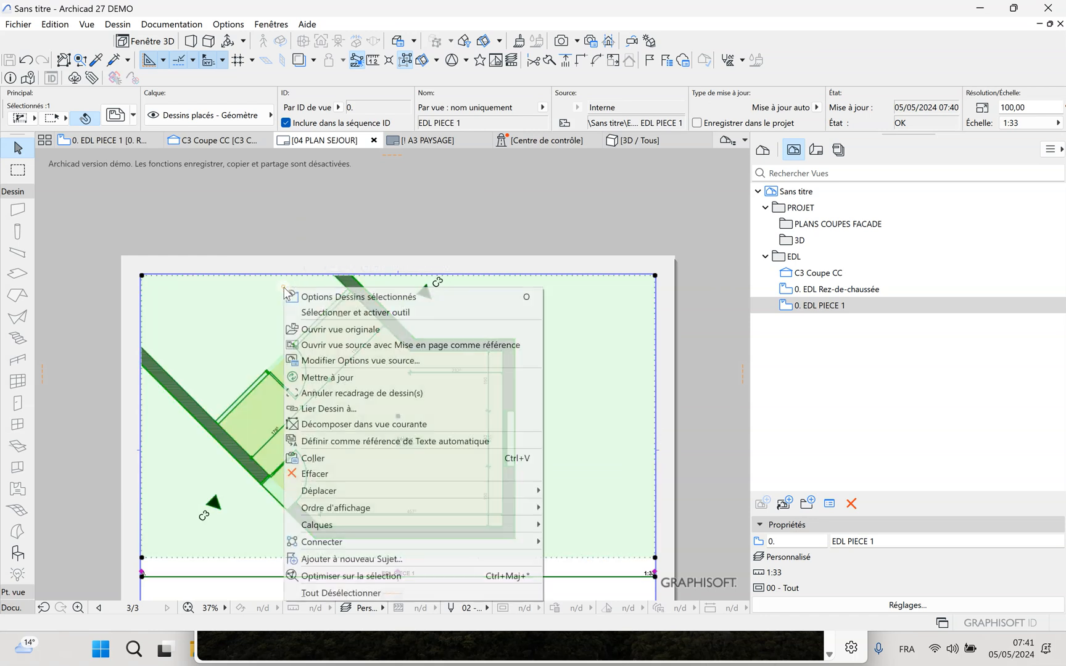
{"action": "left_click", "coordinate": [325, 298]}
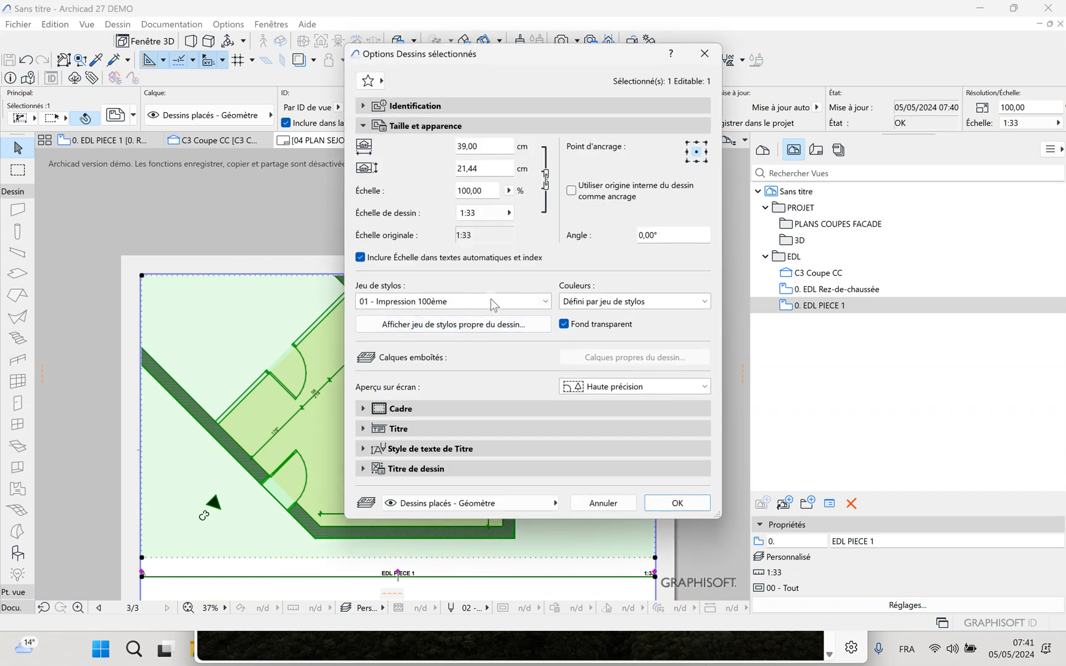
{"action": "left_click", "coordinate": [471, 303]}
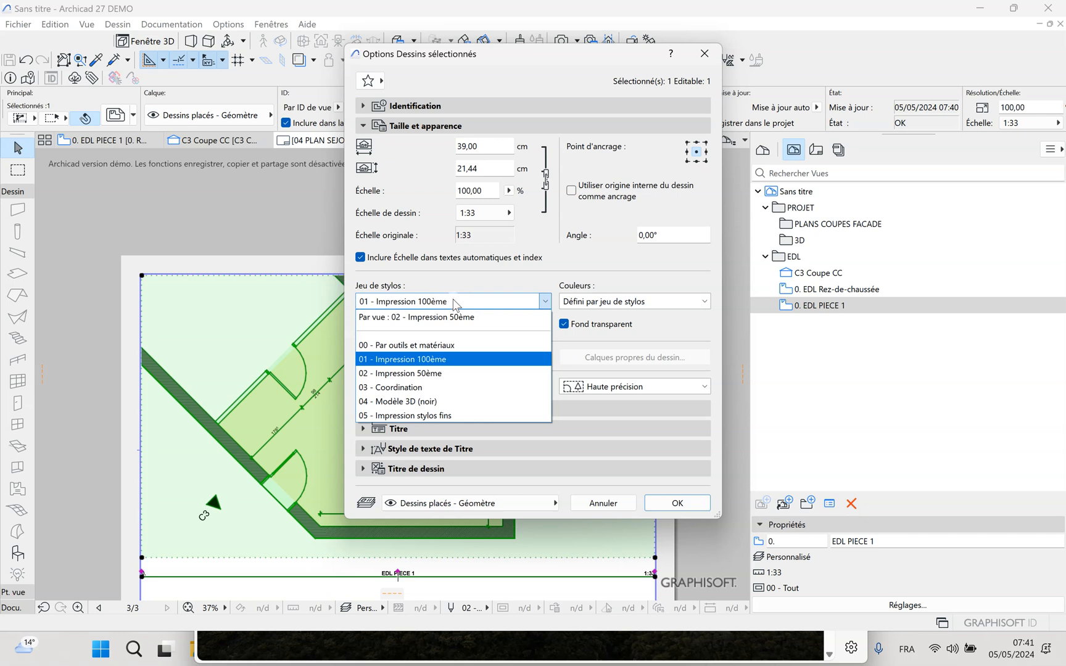
{"action": "left_click", "coordinate": [417, 376]}
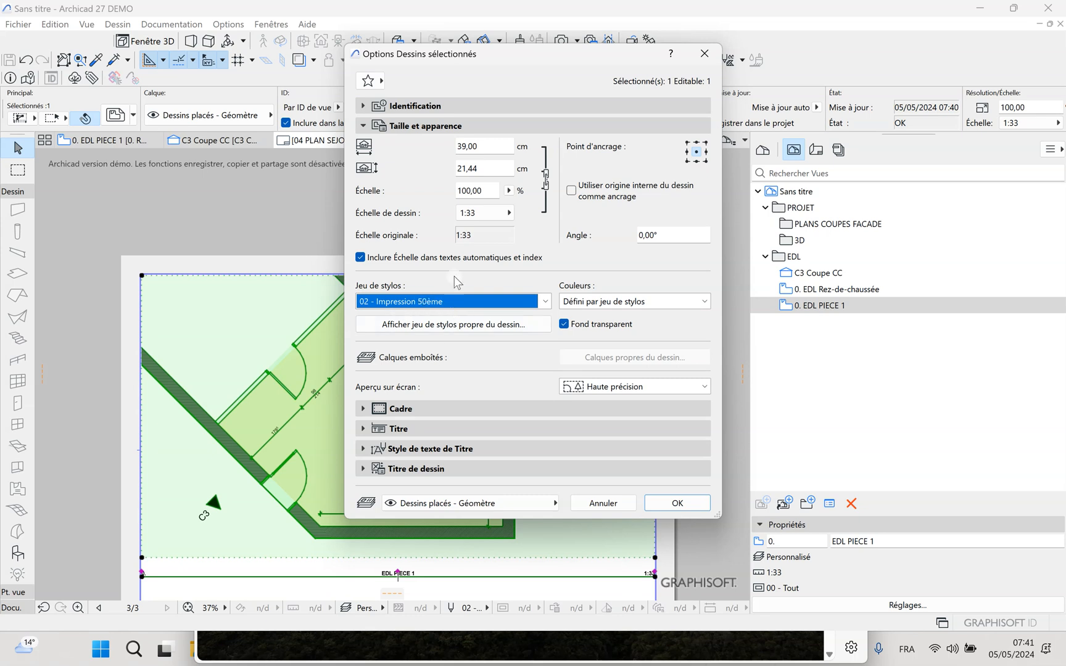
{"action": "left_click", "coordinate": [671, 504]}
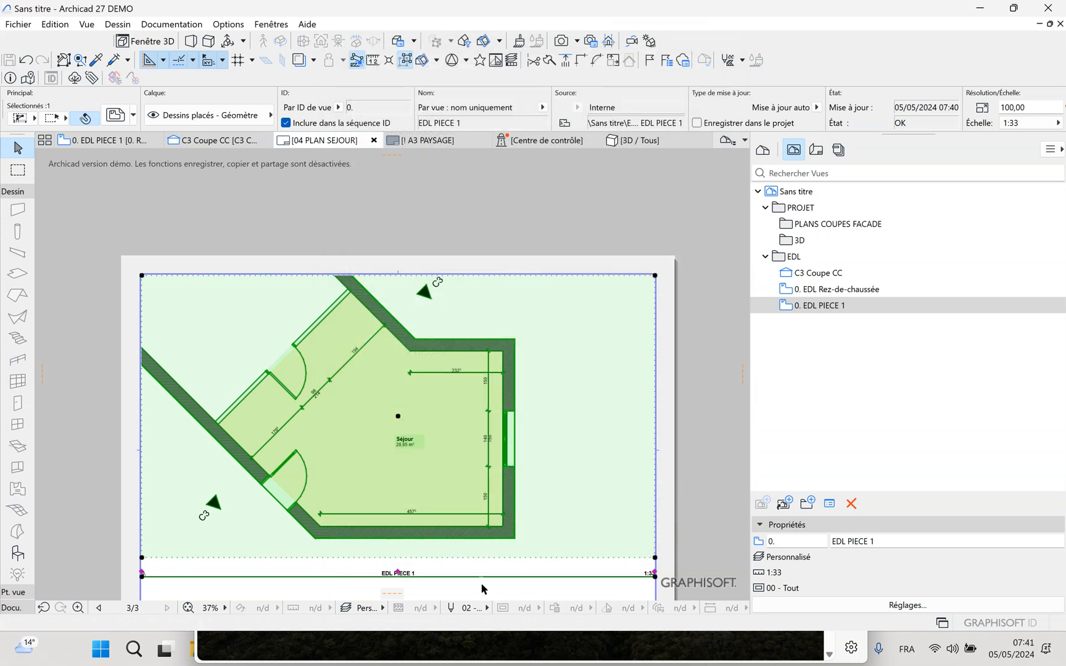
{"action": "scroll", "coordinate": [481, 585], "scroll_direction": "up", "scroll_amount": 2}
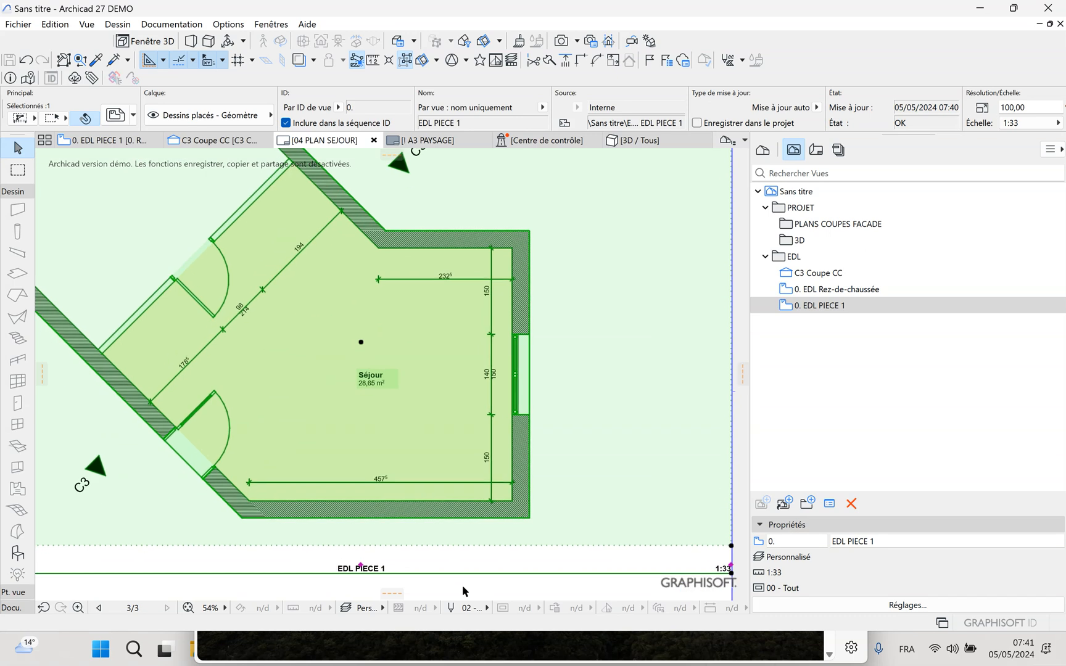